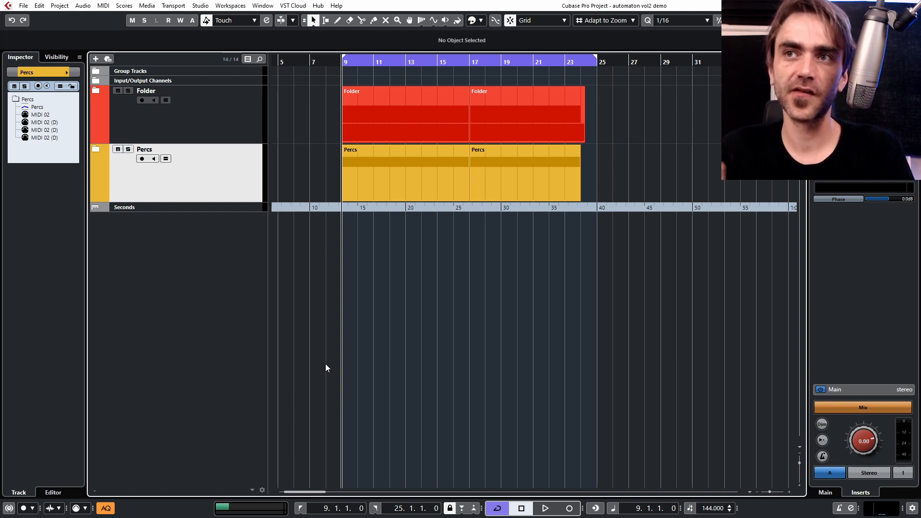
- Expand the Folder and Percs folder tracks to review their contents, and collapse them again
{"action": "left_click", "coordinate": [136, 125]}
{"action": "left_click", "coordinate": [95, 91]}
{"action": "left_click", "coordinate": [94, 91]}
{"action": "left_click", "coordinate": [99, 151]}
{"action": "left_click", "coordinate": [96, 149]}
{"action": "left_click", "coordinate": [95, 150]}
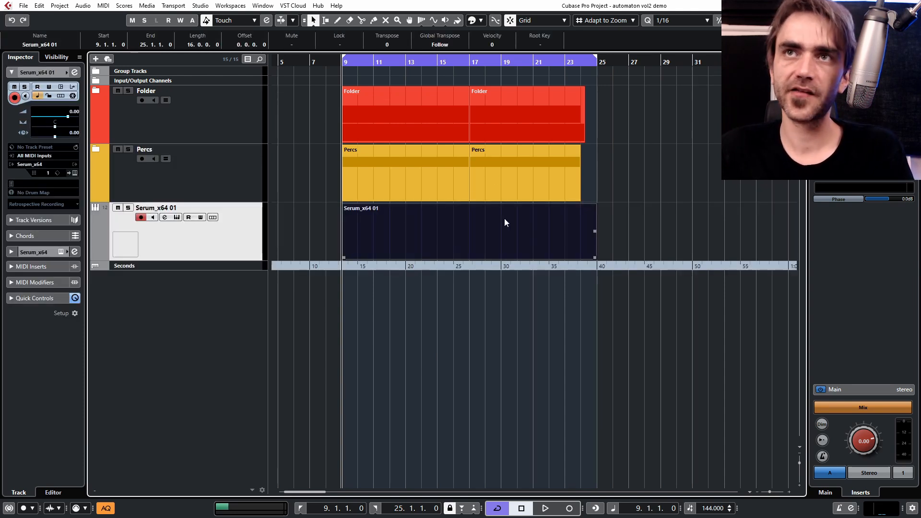
- Shorten the Serum_x64 01 part to four bars, ending at bar 13, and fill it with one sustained G2 note
{"action": "left_click_drag", "start_coordinate": [595, 258], "coordinate": [411, 258]}
{"action": "double_click", "coordinate": [375, 242]}
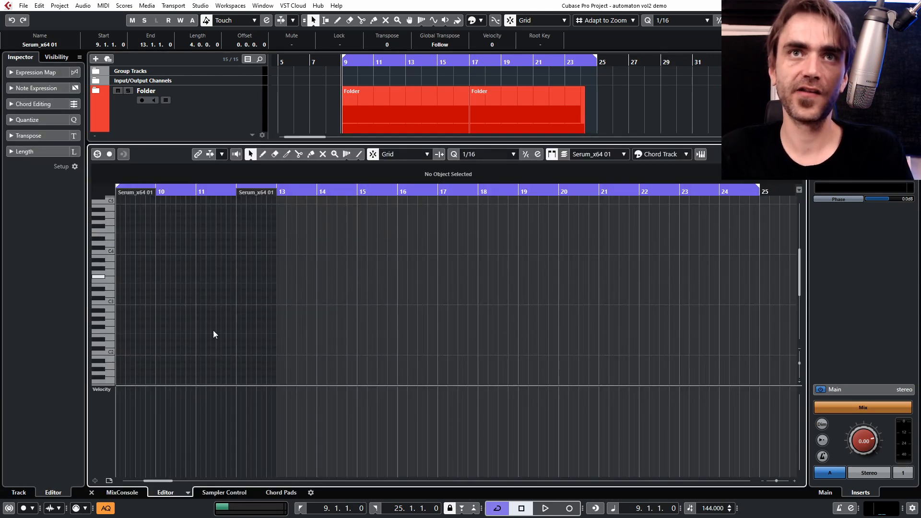
{"action": "key", "text": "h"}
{"action": "key", "text": "h"}
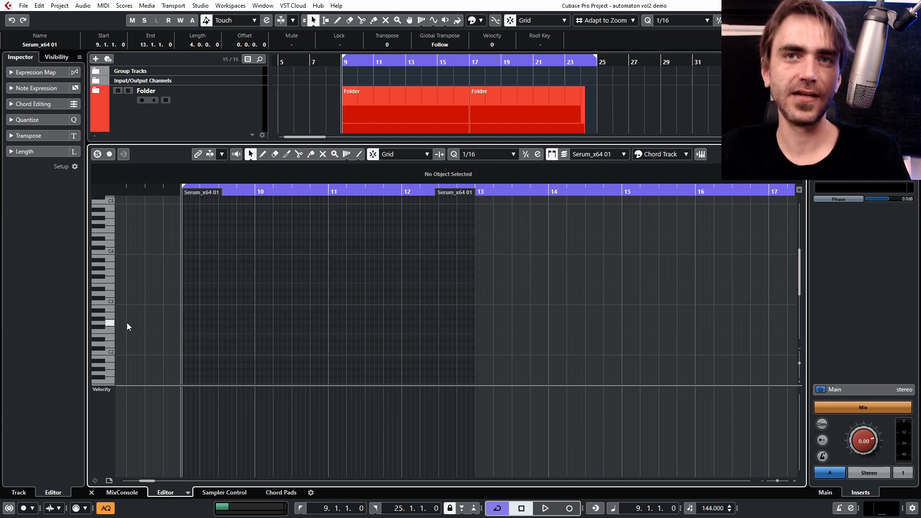
{"action": "left_click", "coordinate": [185, 323]}
{"action": "left_click_drag", "start_coordinate": [185, 323], "coordinate": [475, 346]}
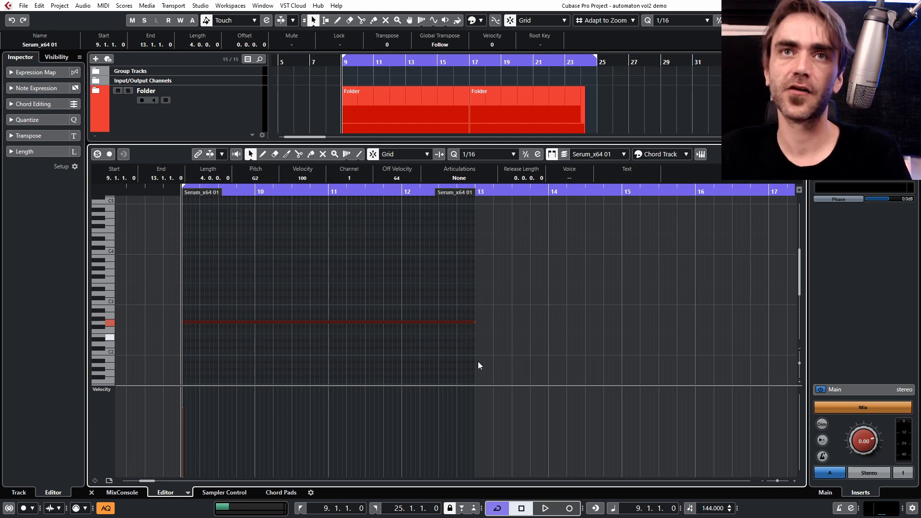
{"action": "left_click", "coordinate": [91, 492]}
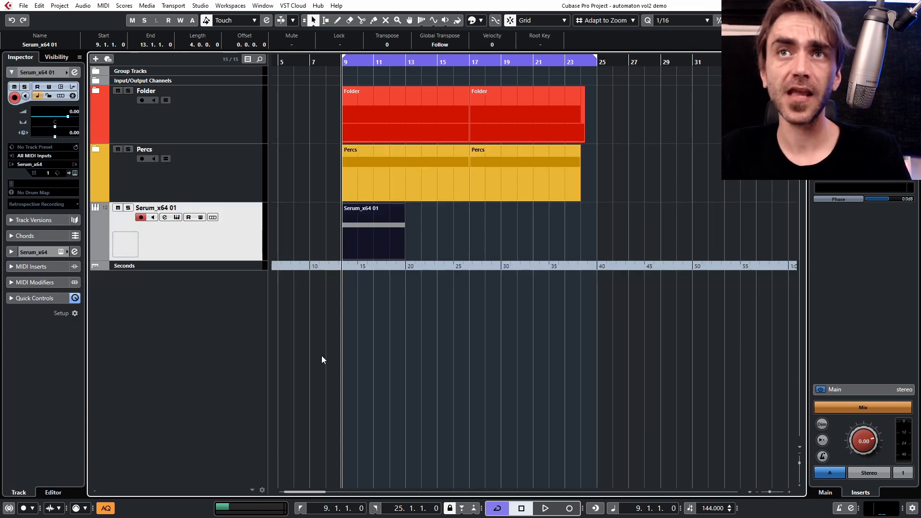
- Check the note in the Serum_x64 01 part and repeat the part so that copies fill the range up to bar 25
{"action": "left_click", "coordinate": [471, 347]}
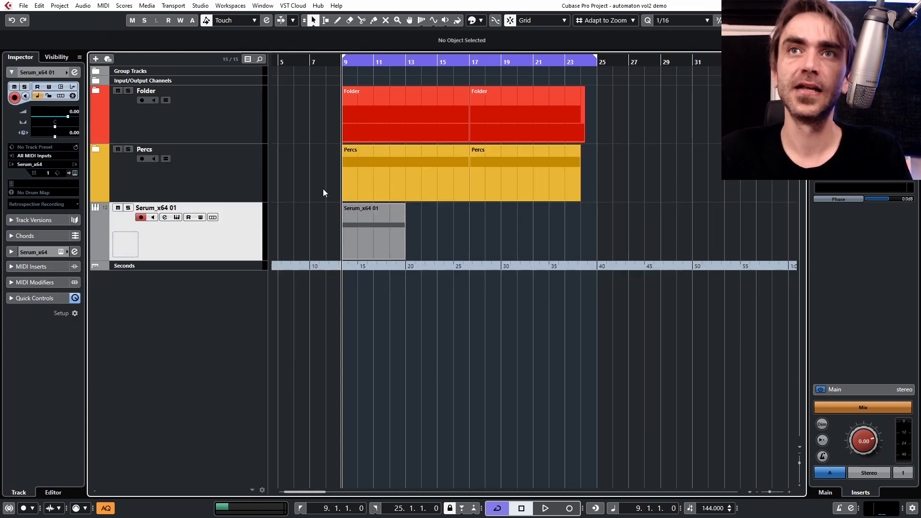
{"action": "double_click", "coordinate": [364, 236]}
{"action": "left_click_drag", "start_coordinate": [359, 241], "coordinate": [263, 348]}
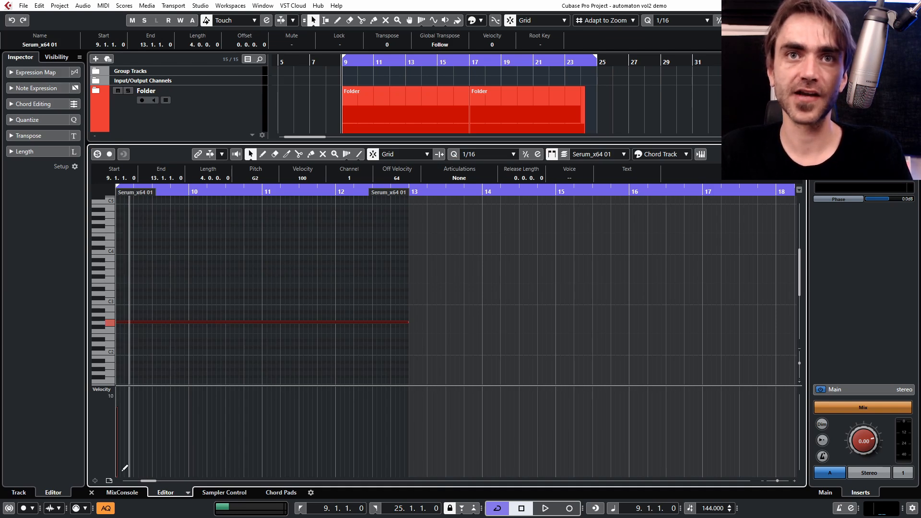
{"action": "left_click", "coordinate": [91, 492]}
{"action": "left_click", "coordinate": [370, 242]}
{"action": "left_click_drag", "start_coordinate": [399, 232], "coordinate": [574, 231]}
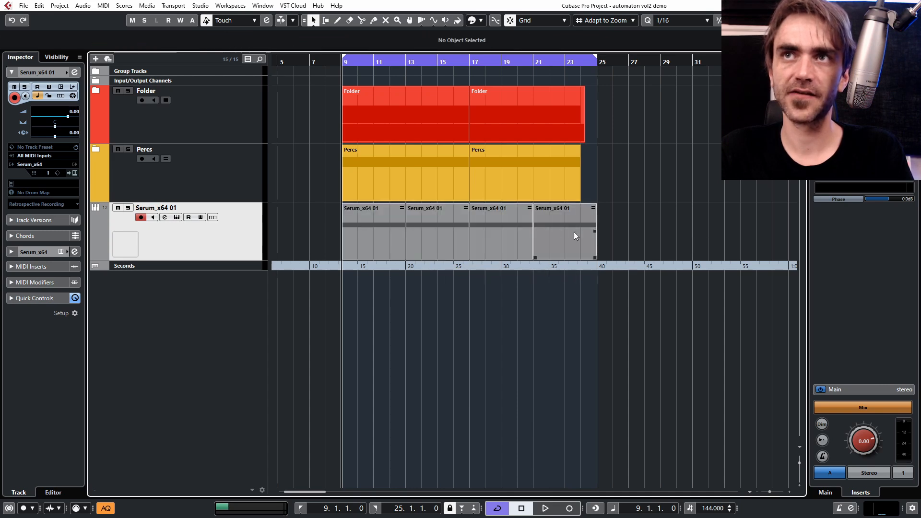
- Open the track's Serum instrument and browse the Glitch - Automaton - Vol.2 sequence presets, keeping SEQ Acidy Arp 1
{"action": "left_click", "coordinate": [74, 173]}
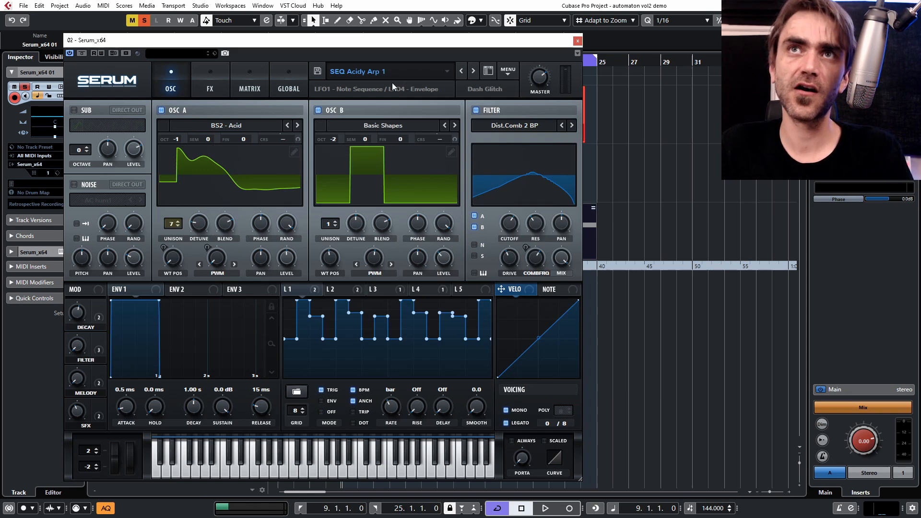
{"action": "left_click", "coordinate": [380, 73]}
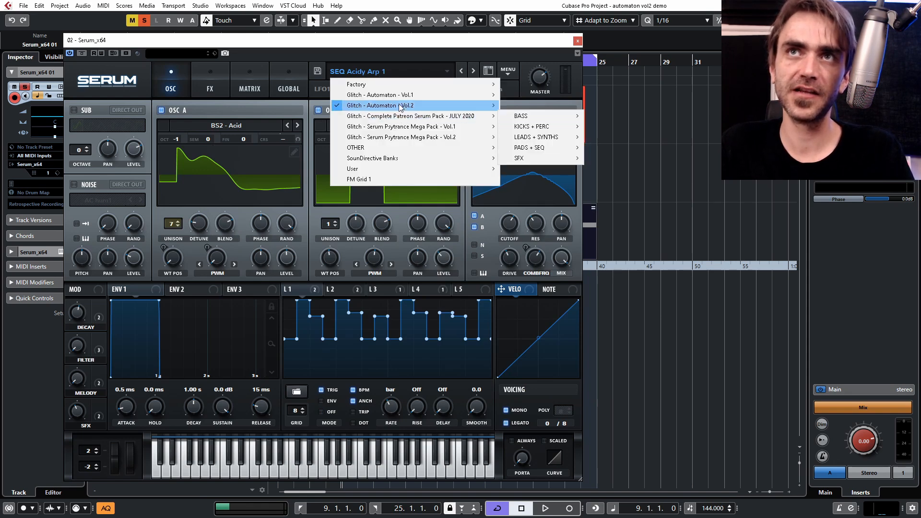
{"action": "mouse_move", "coordinate": [440, 88]}
{"action": "mouse_move", "coordinate": [461, 105]}
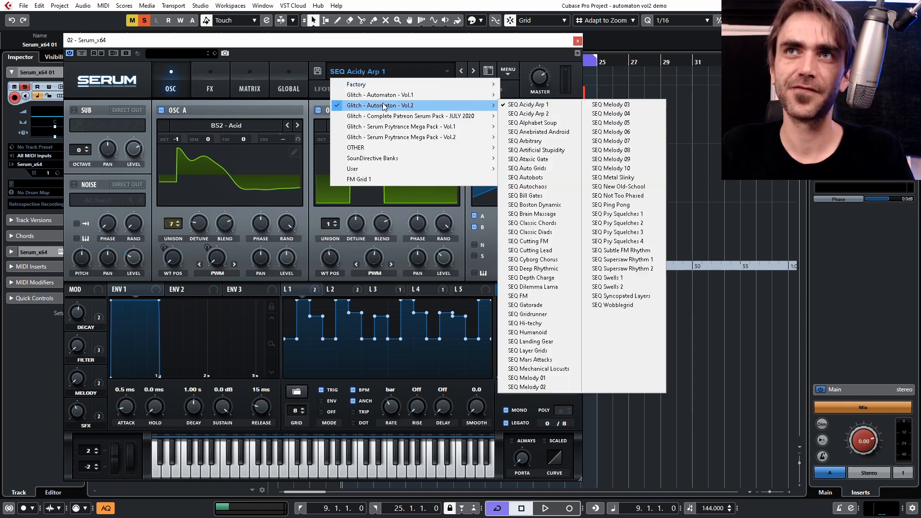
{"action": "left_click", "coordinate": [455, 46]}
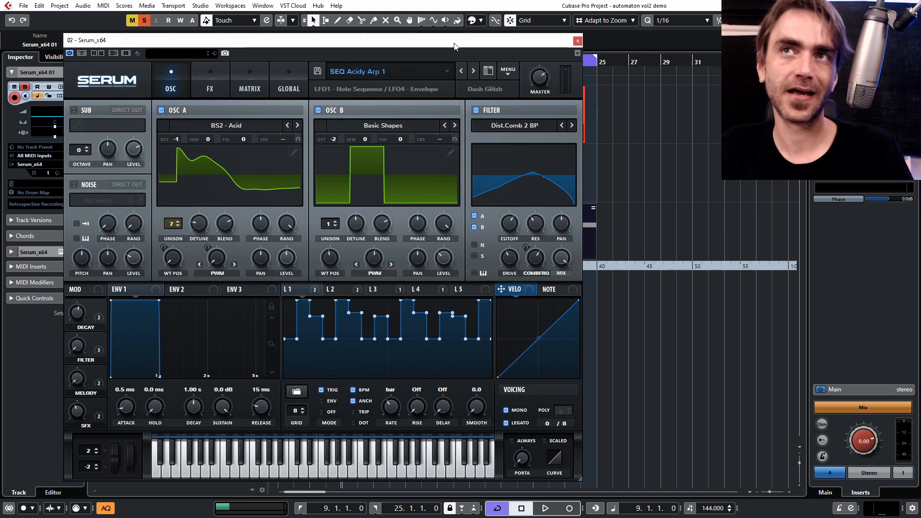
- Listen to the SEQ Acidy Arp 1 preset in the loop and examine the shapes of its LFOs 1 to 3
{"action": "left_click", "coordinate": [697, 184]}
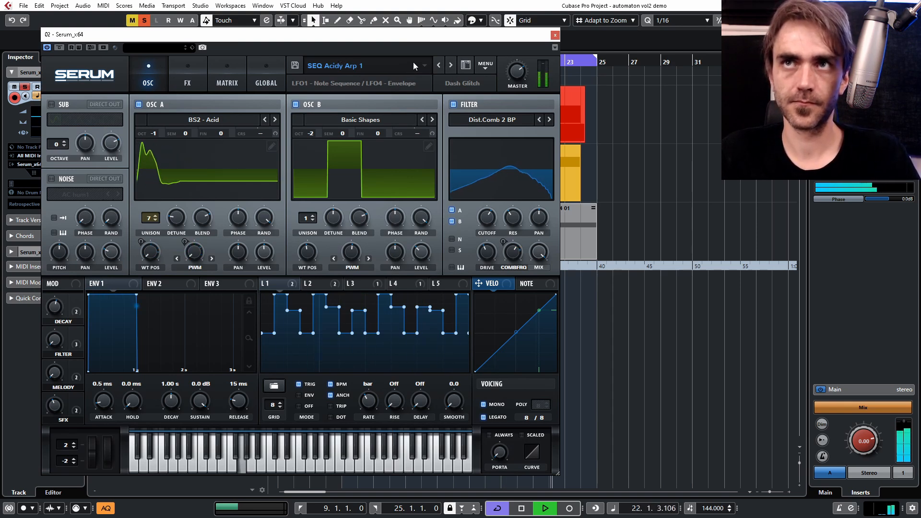
{"action": "key", "text": "space"}
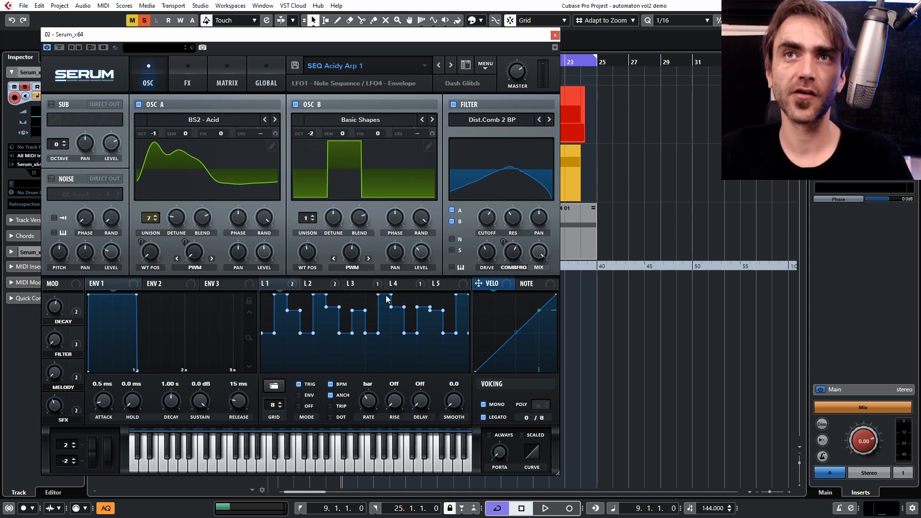
{"action": "left_click", "coordinate": [324, 283]}
{"action": "left_click", "coordinate": [347, 283]}
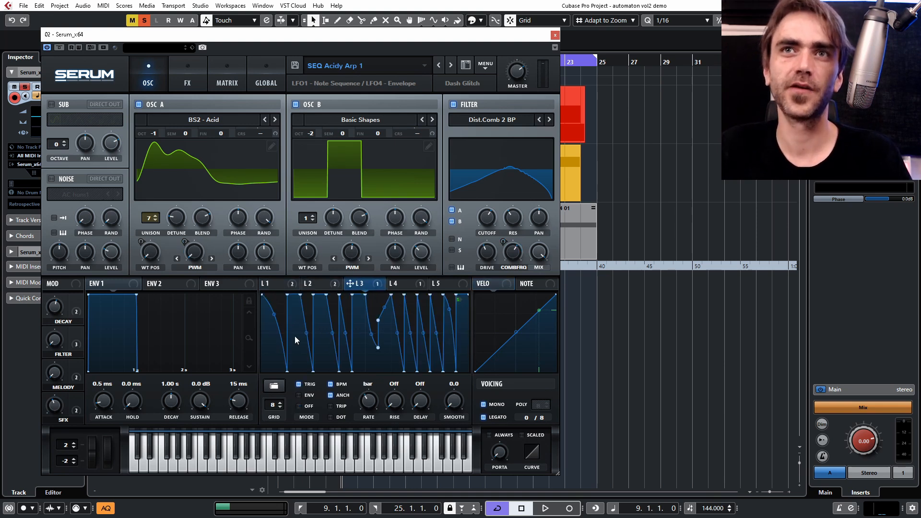
{"action": "left_click", "coordinate": [283, 285]}
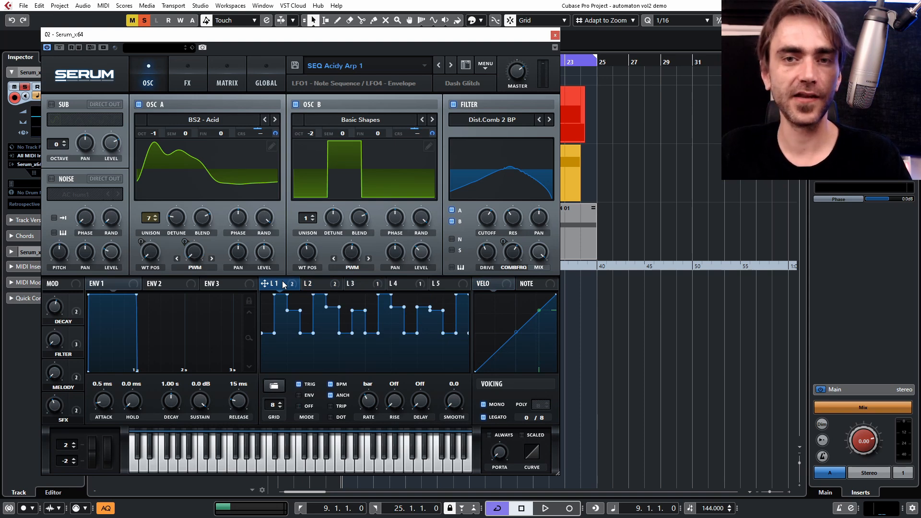
- Load the Gate Rhythm 1 shape from Glitch Automaton 2 LFO Shapes into LFO 3 and audition it
{"action": "left_click", "coordinate": [363, 282]}
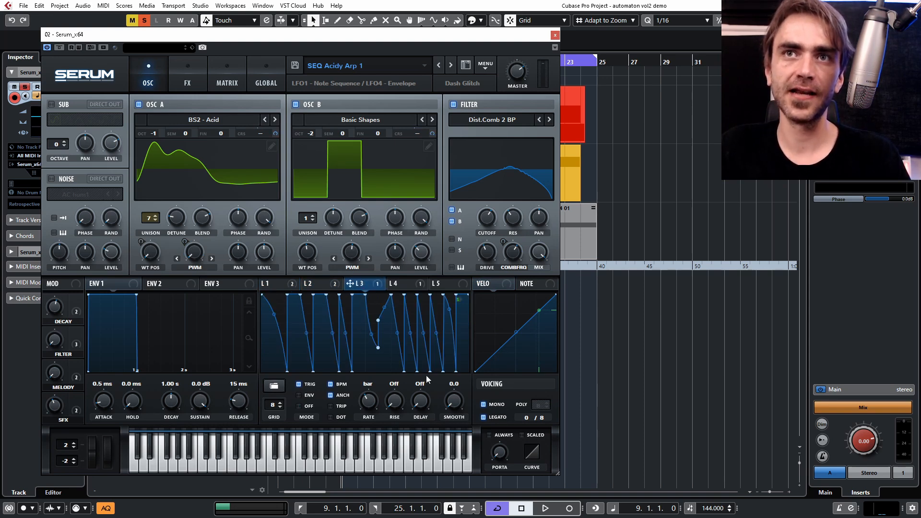
{"action": "left_click", "coordinate": [274, 386]}
{"action": "mouse_move", "coordinate": [291, 411]}
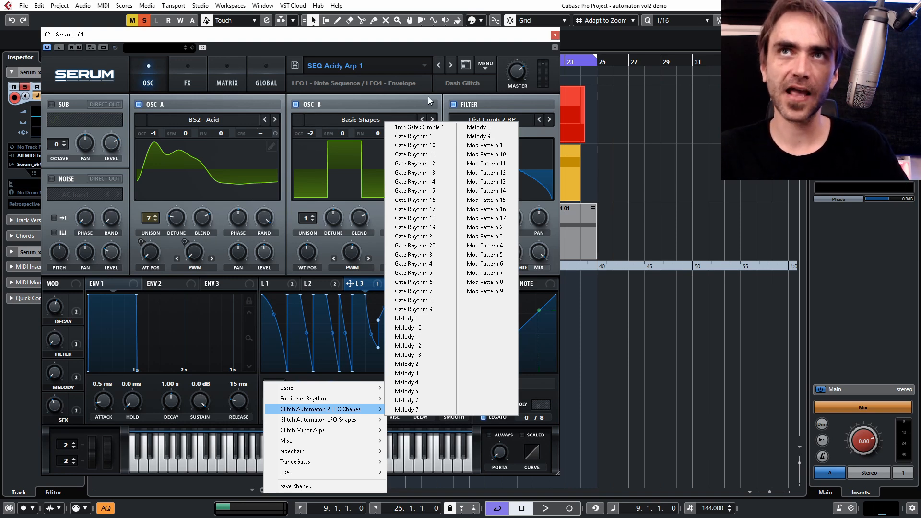
{"action": "left_click", "coordinate": [426, 137]}
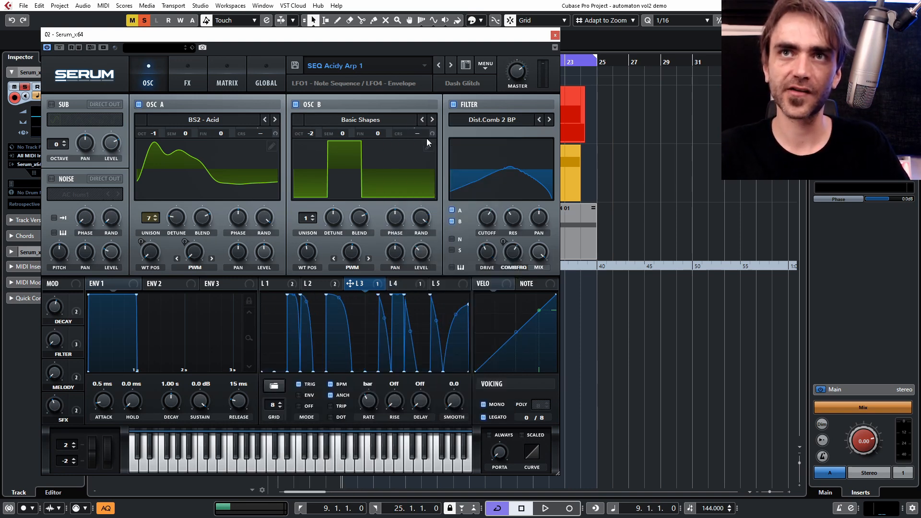
{"action": "key", "text": "space"}
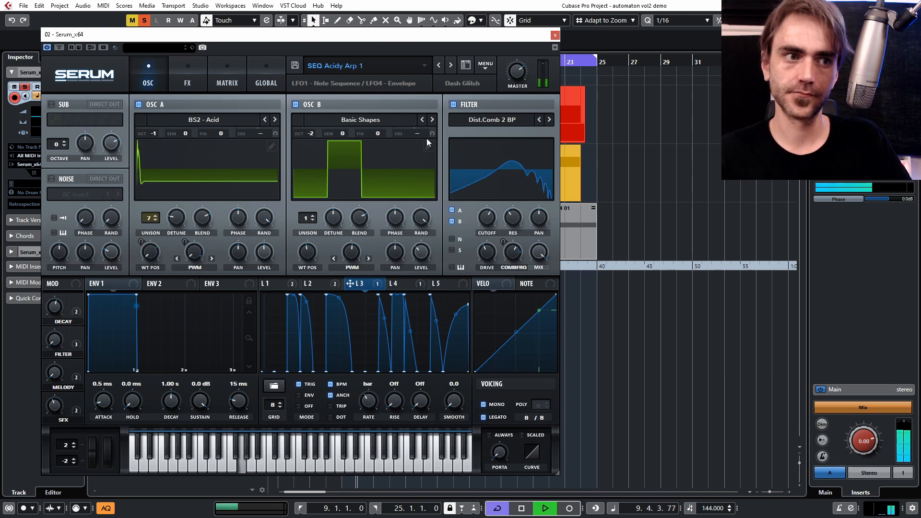
{"action": "key", "text": "space"}
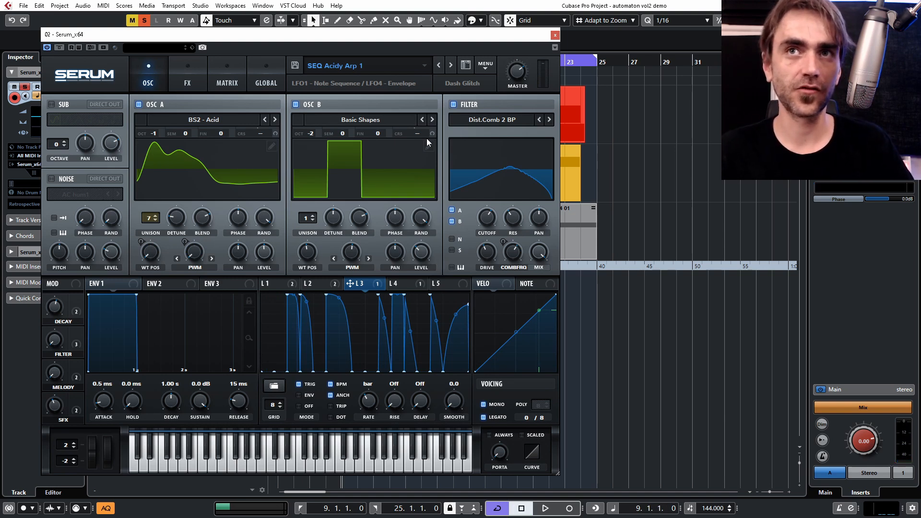
- Step LFO 3 through seven further shapes from the folder while auditioning them in the loop
{"action": "left_click", "coordinate": [269, 391], "text": "shift"}
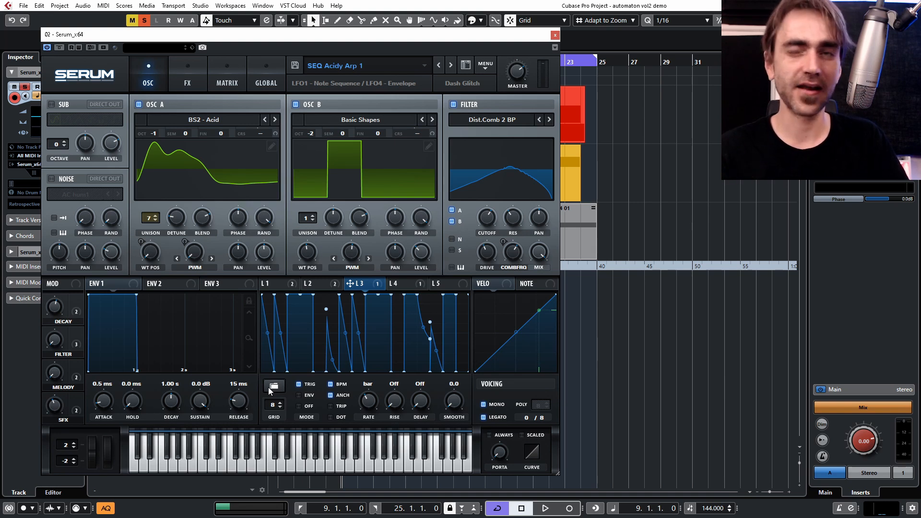
{"action": "key", "text": "space"}
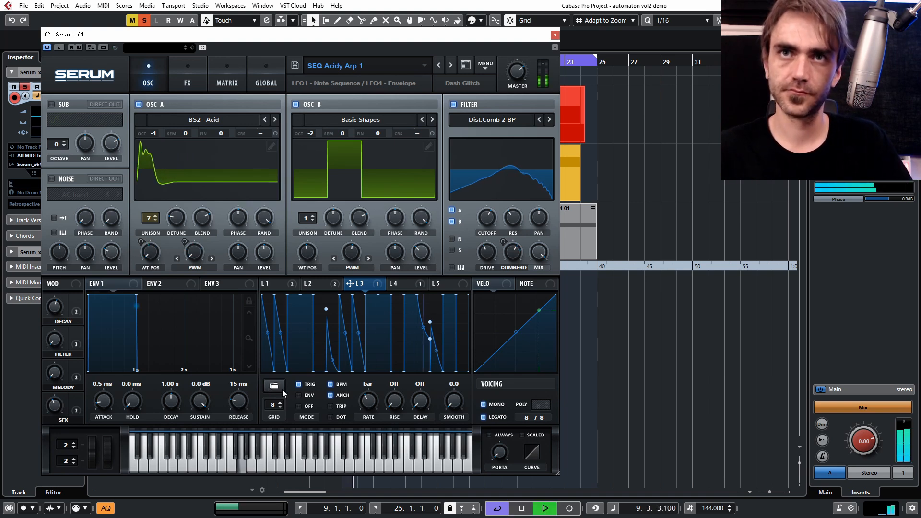
{"action": "left_click", "coordinate": [268, 388], "text": "shift"}
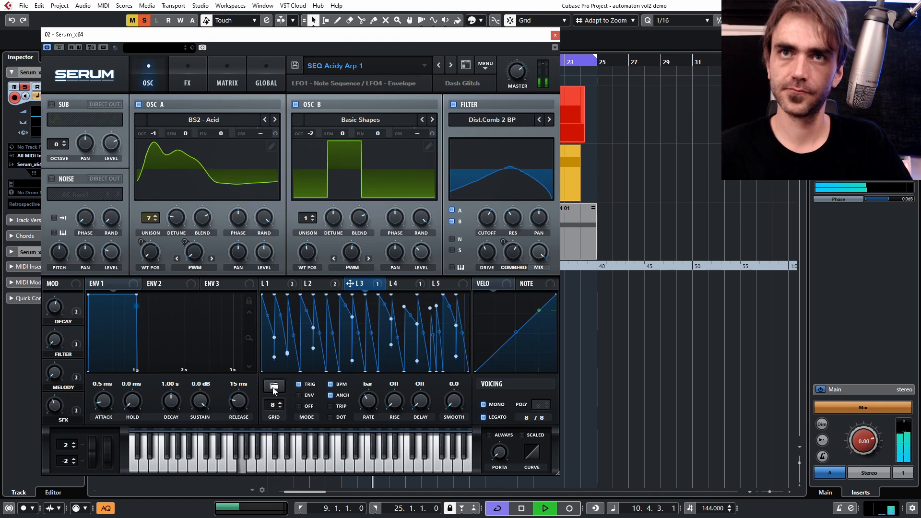
{"action": "left_click", "coordinate": [274, 388], "text": "shift"}
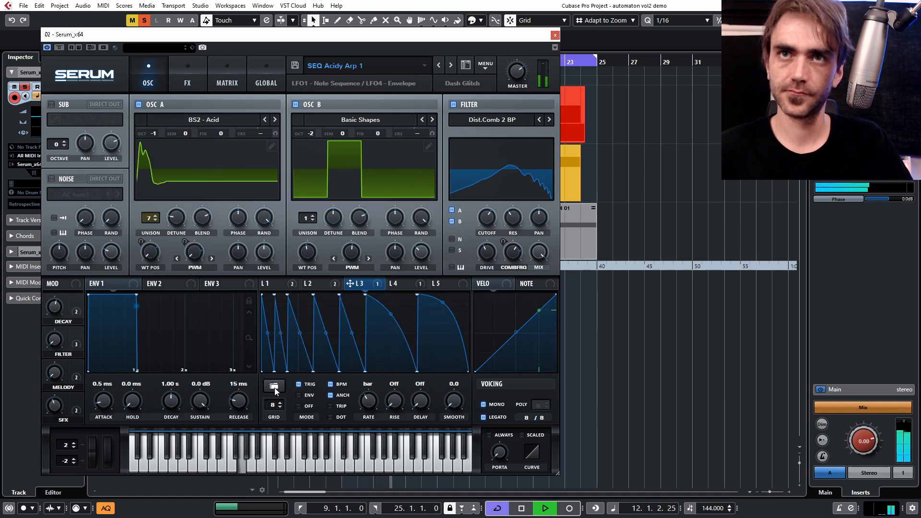
{"action": "left_click", "coordinate": [275, 389], "text": "shift"}
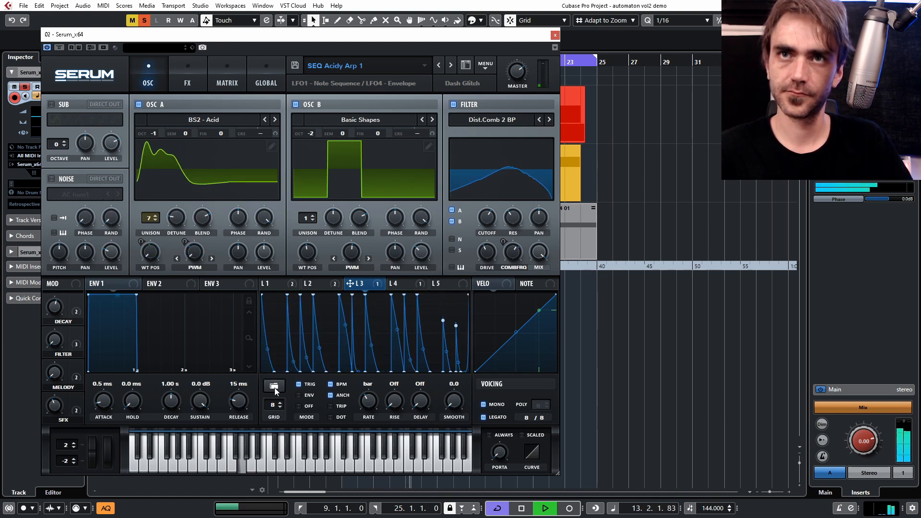
{"action": "left_click", "coordinate": [274, 388], "text": "shift"}
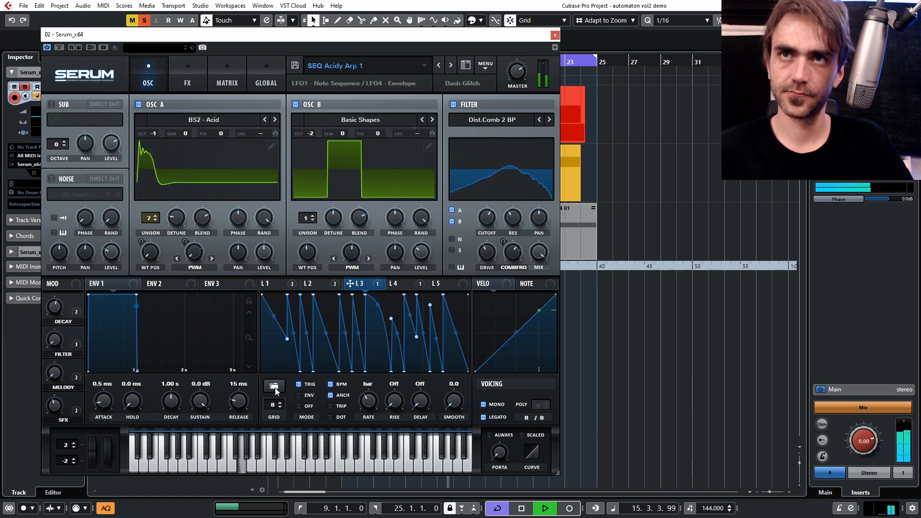
{"action": "left_click", "coordinate": [275, 387], "text": "shift"}
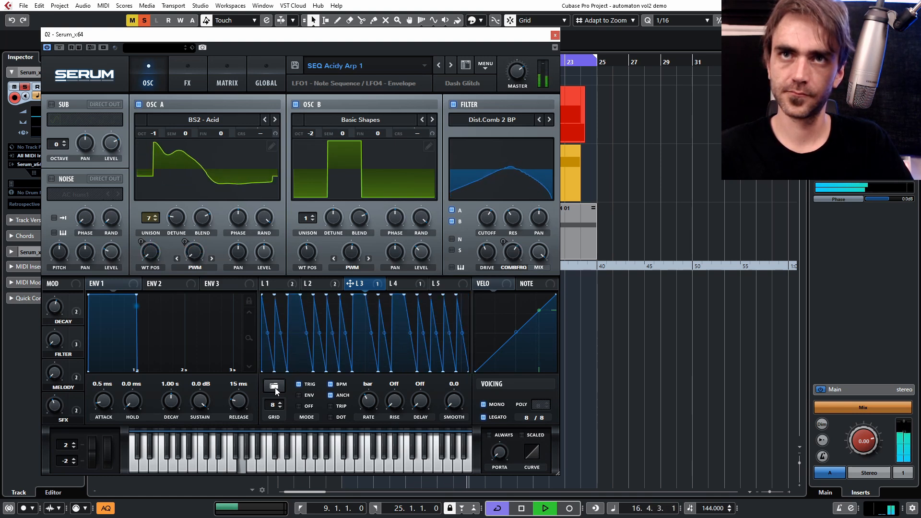
{"action": "left_click", "coordinate": [274, 387], "text": "shift"}
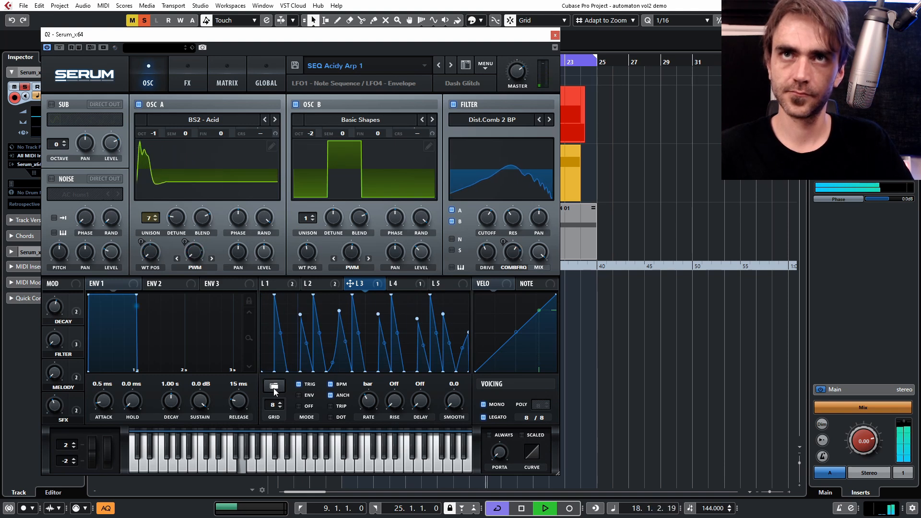
{"action": "key", "text": "space"}
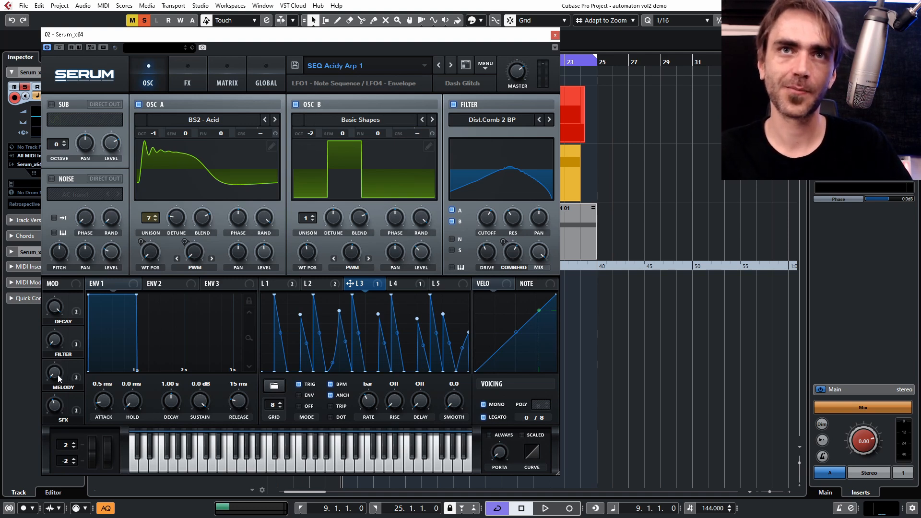
- Play the loop, switch LFO 3 to another shape from the folder and set its rate to 2 bar
{"action": "mouse_move", "coordinate": [56, 374]}
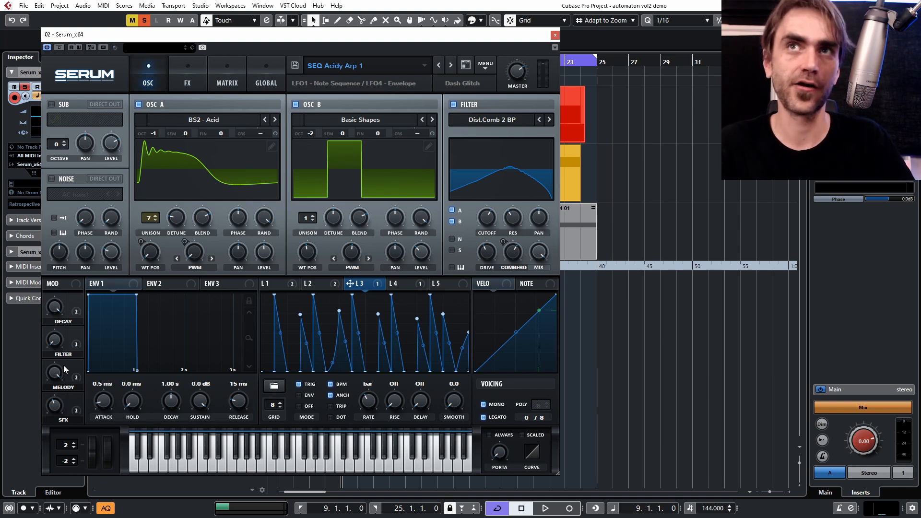
{"action": "key", "text": "space"}
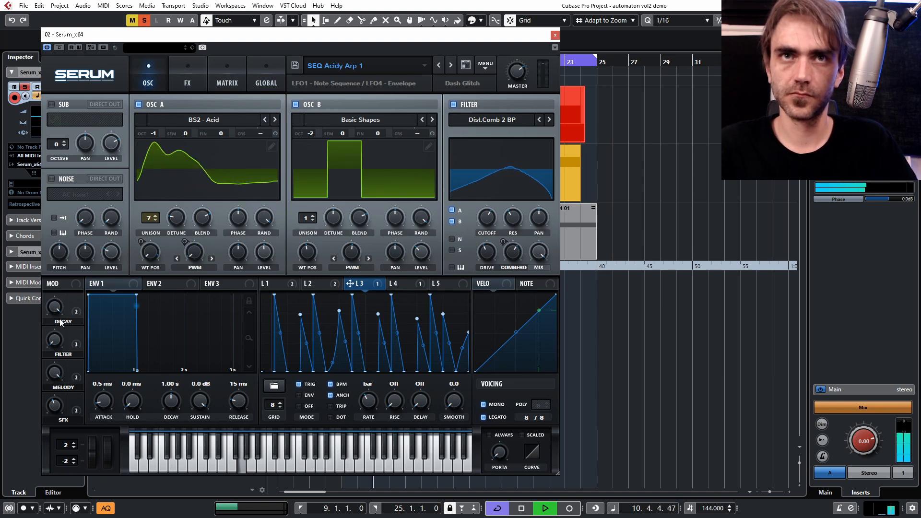
{"action": "left_click", "coordinate": [277, 387], "text": "ctrl"}
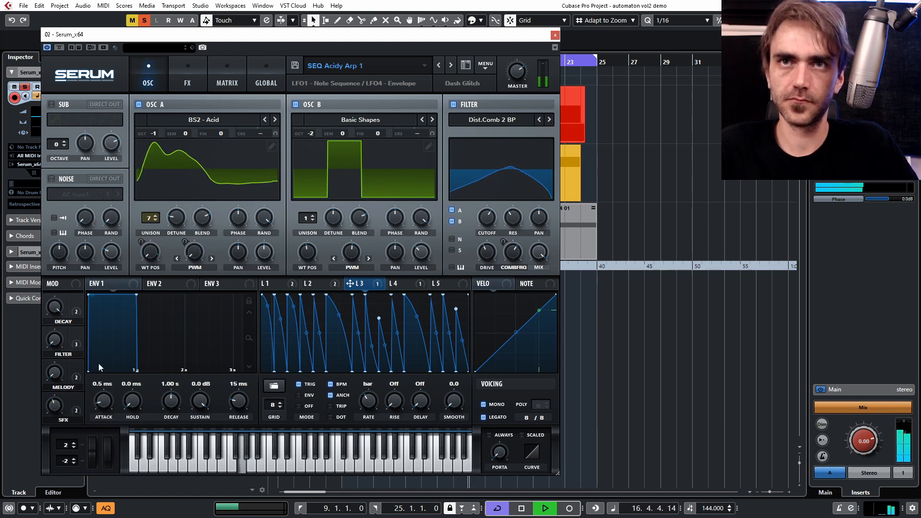
{"action": "left_click_drag", "start_coordinate": [373, 400], "coordinate": [370, 403]}
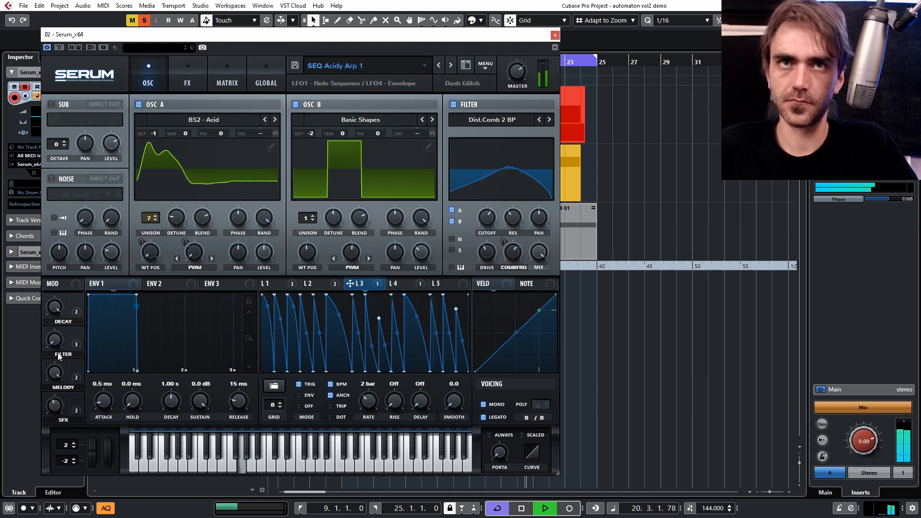
- Turn the Filter macro of SEQ Acidy Arp 1 to 0% while the loop plays, and stop playback
{"action": "left_click_drag", "start_coordinate": [54, 348], "coordinate": [55, 305]}
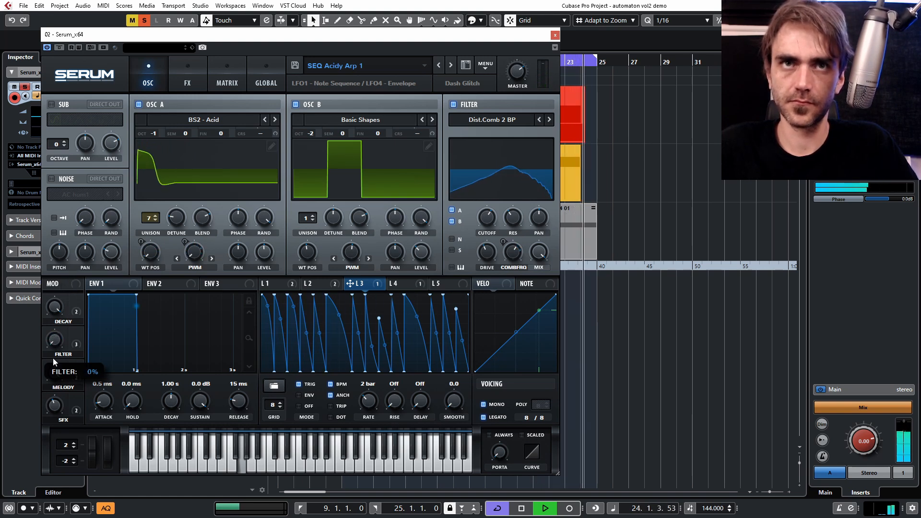
{"action": "key", "text": "space"}
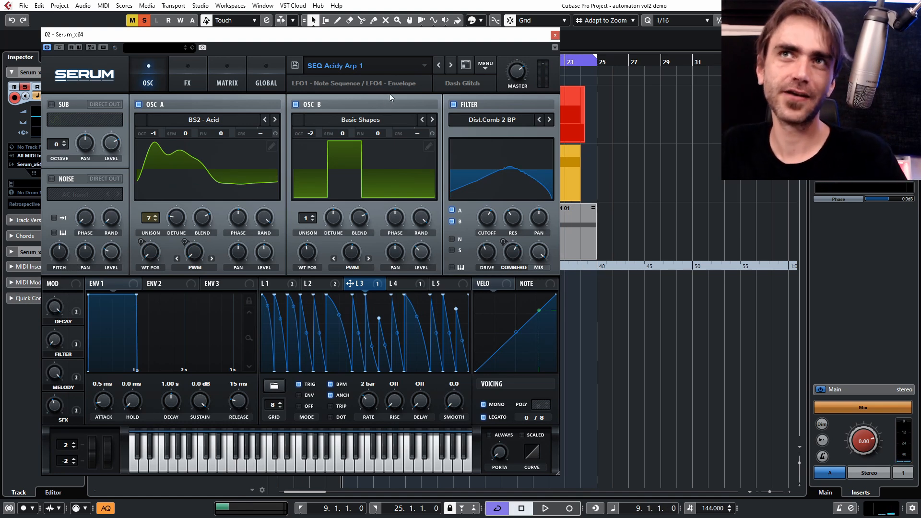
- Load the SEQ Acidy Arp 2 preset, unsolo the Serum track and play the loop with the drums
{"action": "left_click", "coordinate": [448, 65]}
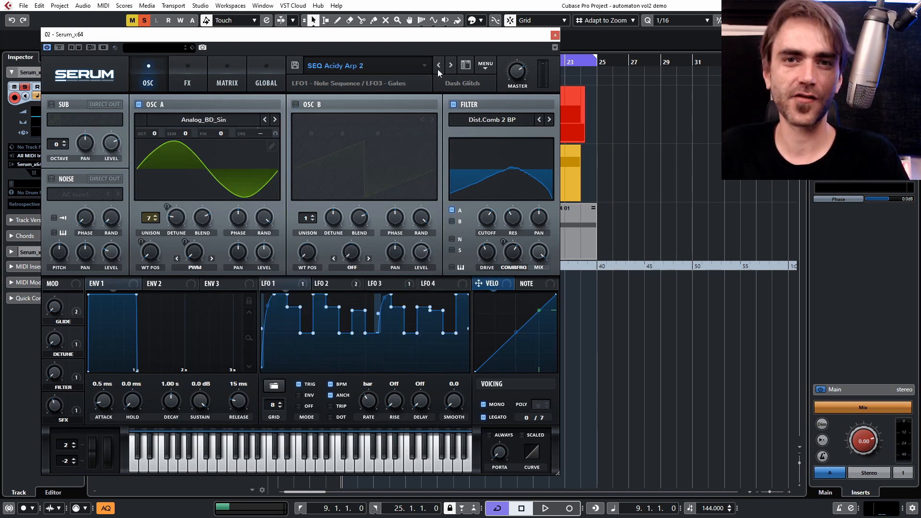
{"action": "left_click", "coordinate": [555, 36]}
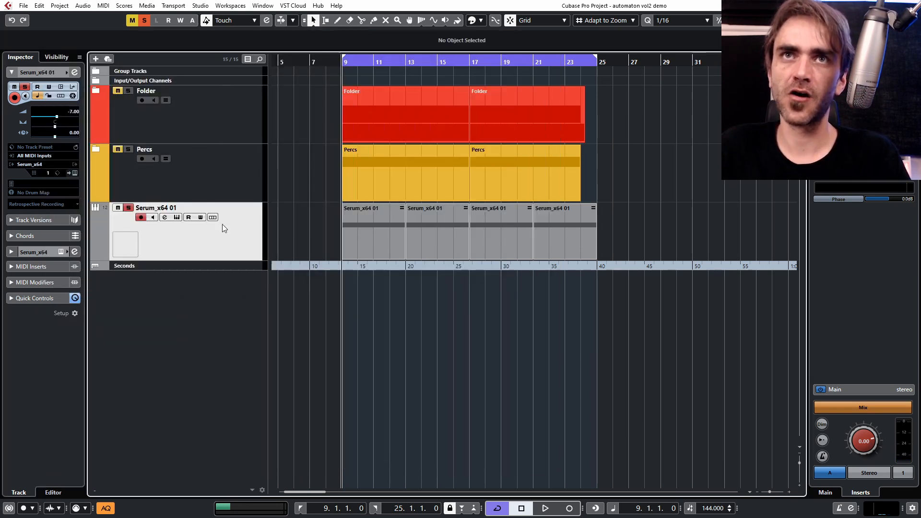
{"action": "left_click", "coordinate": [128, 208]}
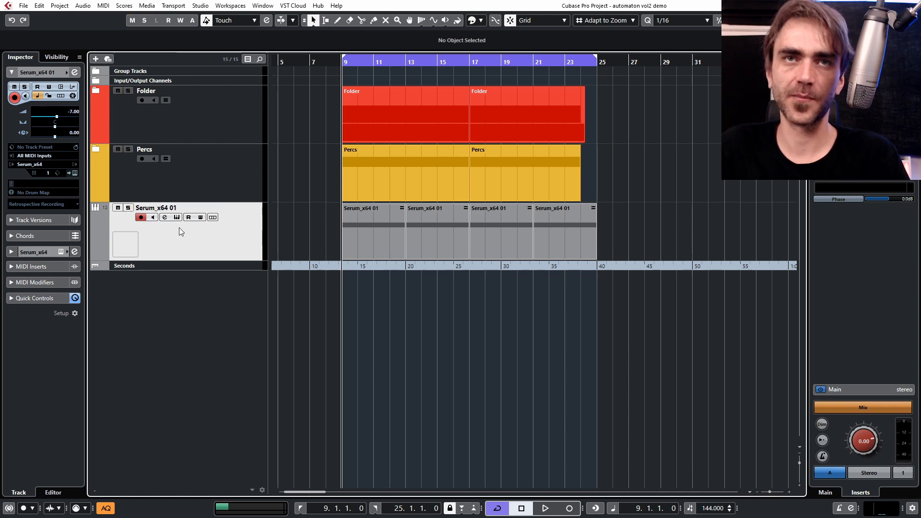
{"action": "key", "text": "space"}
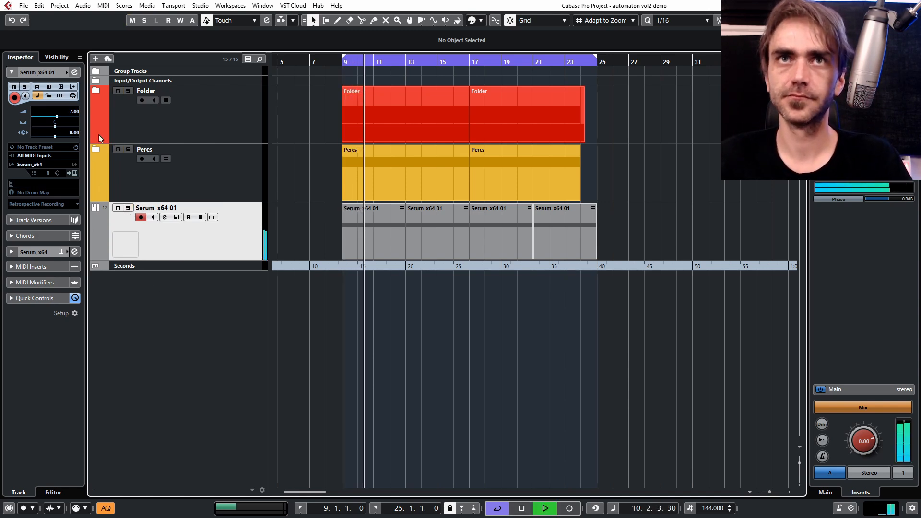
- Load the SEQ Alphabet Soup preset and lower the Serum track's volume to -9.05 dB
{"action": "left_click", "coordinate": [75, 173]}
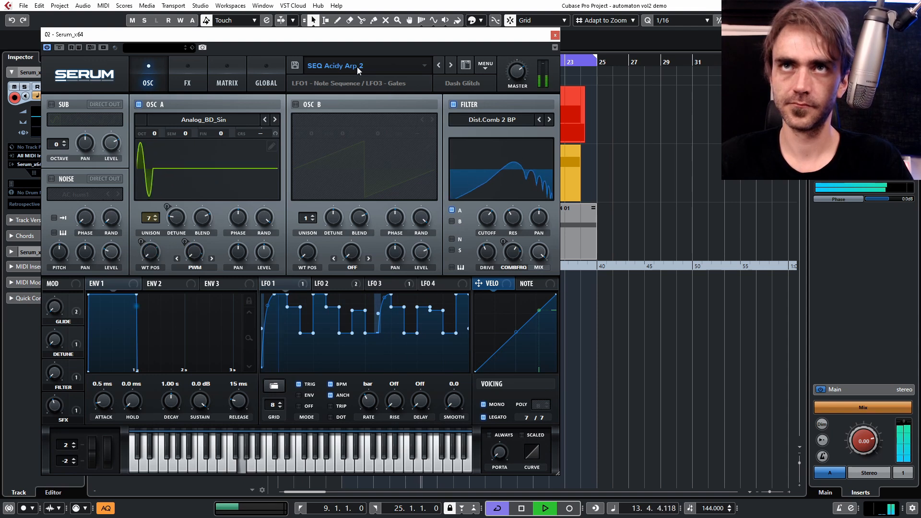
{"action": "left_click", "coordinate": [453, 64]}
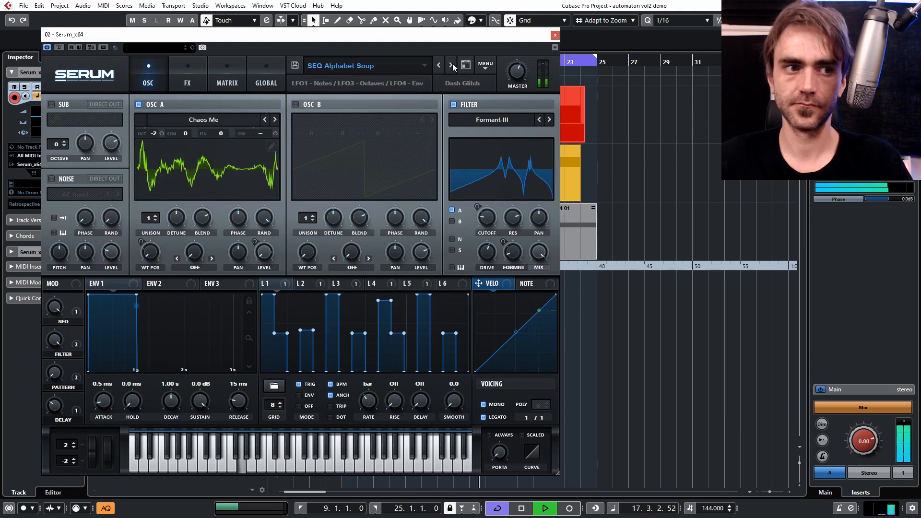
{"action": "left_click_drag", "start_coordinate": [408, 37], "coordinate": [476, 27]}
{"action": "scroll", "coordinate": [76, 112], "scroll_direction": "down", "scroll_amount": 2}
{"action": "scroll", "coordinate": [76, 112], "scroll_direction": "down", "scroll_amount": 1}
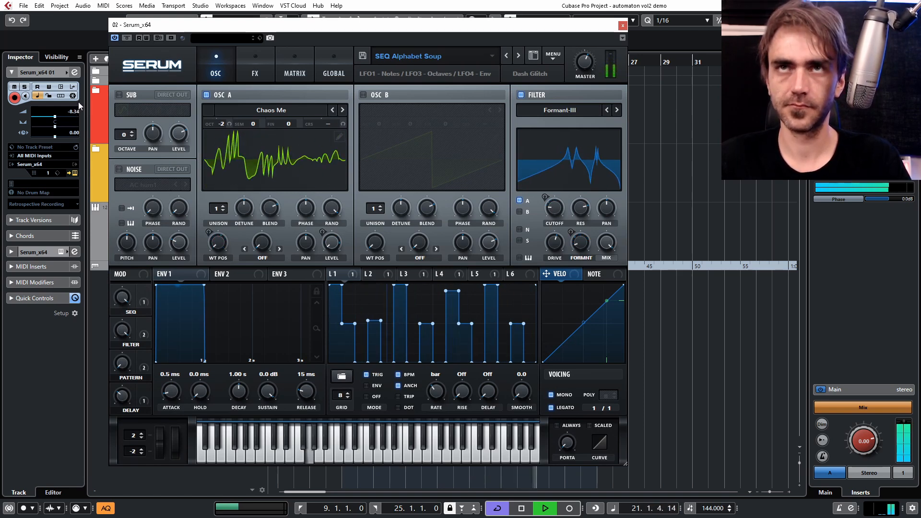
{"action": "scroll", "coordinate": [75, 112], "scroll_direction": "down", "scroll_amount": 1}
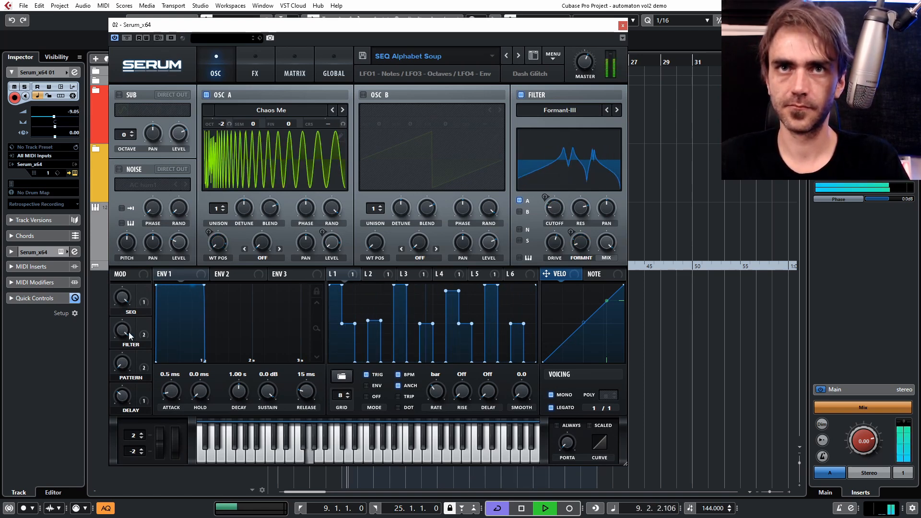
- Adjust the macros of SEQ Alphabet Soup, including Seq and Pattern, during playback and close the synth window
{"action": "left_click_drag", "start_coordinate": [113, 404], "coordinate": [124, 331]}
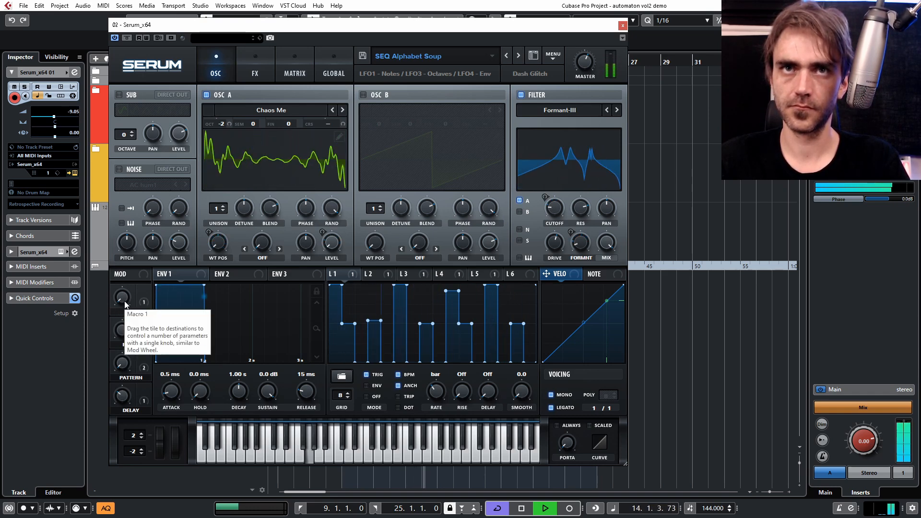
{"action": "left_click_drag", "start_coordinate": [124, 302], "coordinate": [123, 207]}
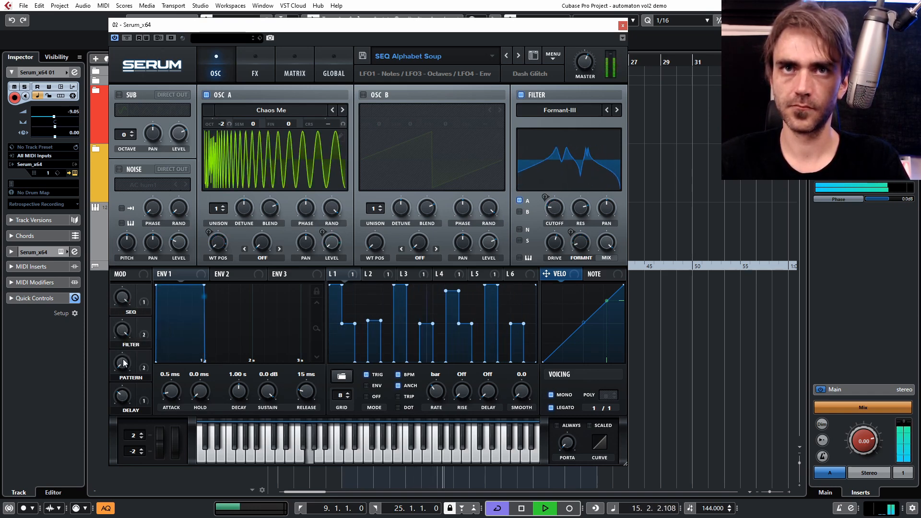
{"action": "left_click_drag", "start_coordinate": [124, 363], "coordinate": [126, 366]}
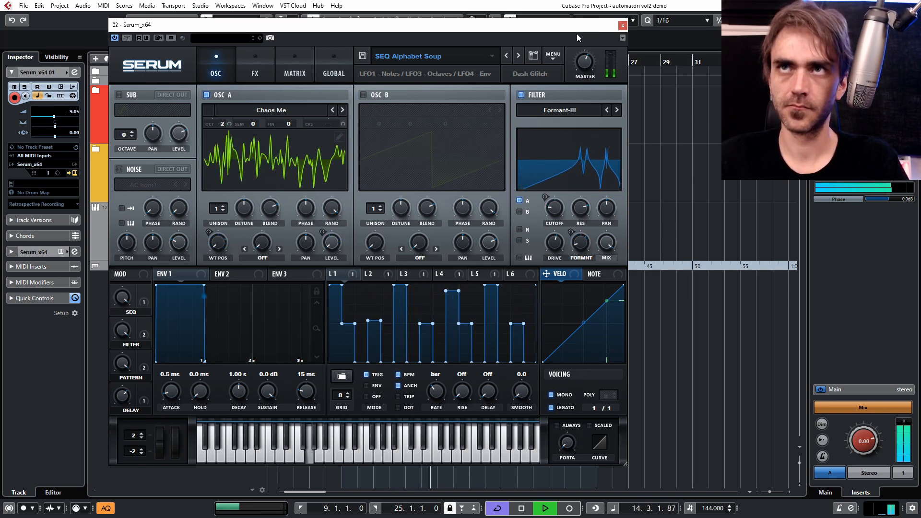
{"action": "left_click", "coordinate": [622, 25]}
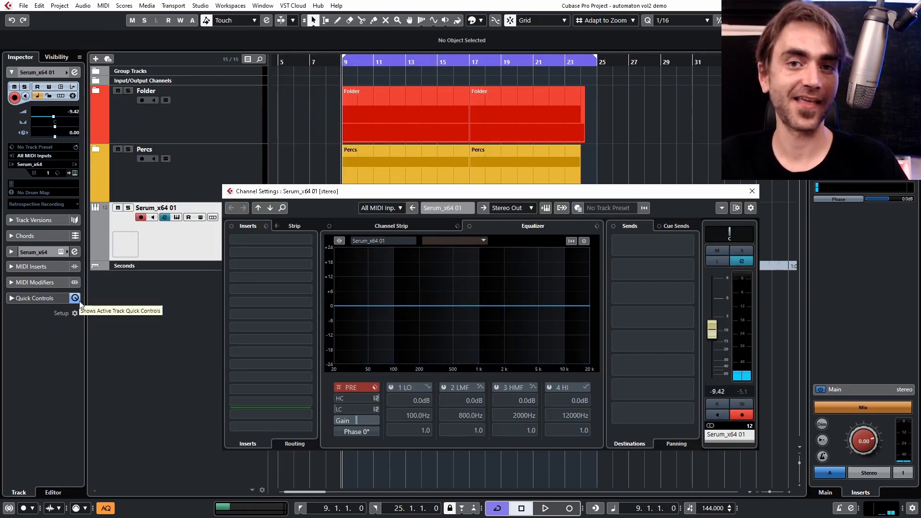
- Reopen Serum, examine the shapes of LFO 4 and LFO 1 in SEQ Alphabet Soup, and close it
{"action": "left_click", "coordinate": [74, 173]}
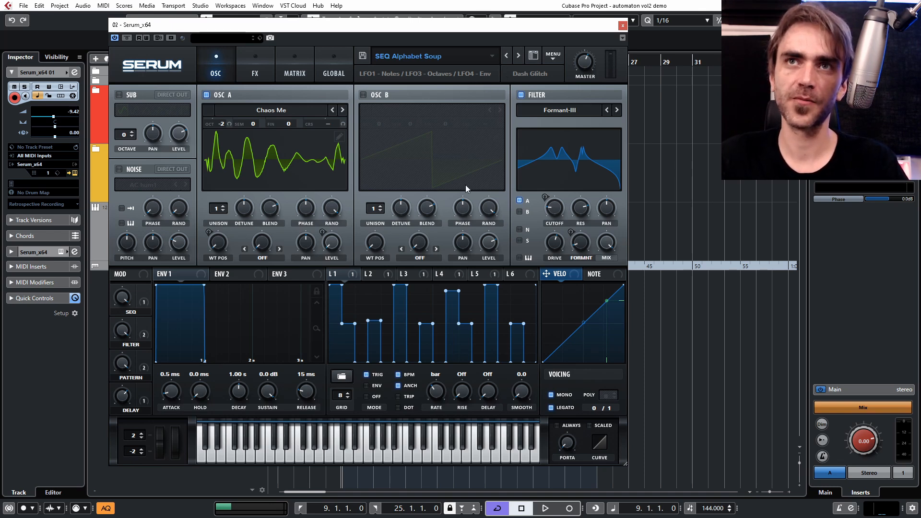
{"action": "left_click", "coordinate": [442, 276]}
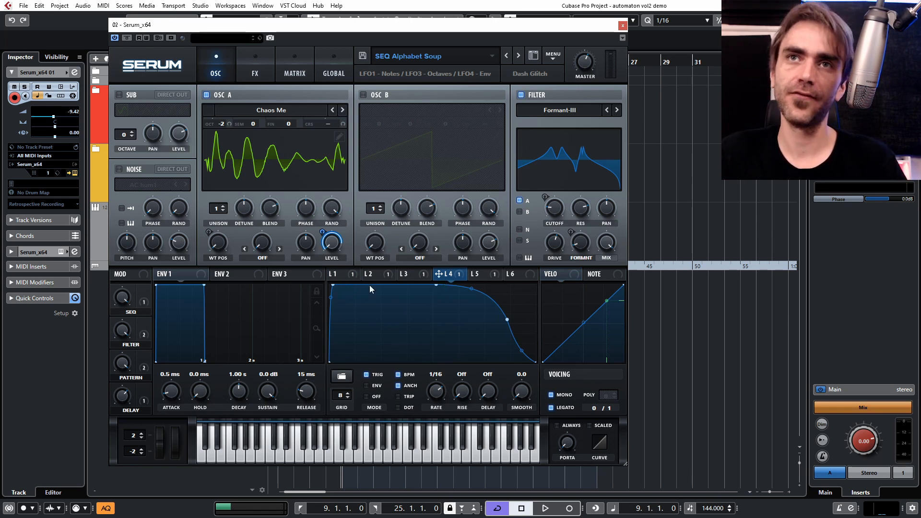
{"action": "left_click", "coordinate": [351, 277]}
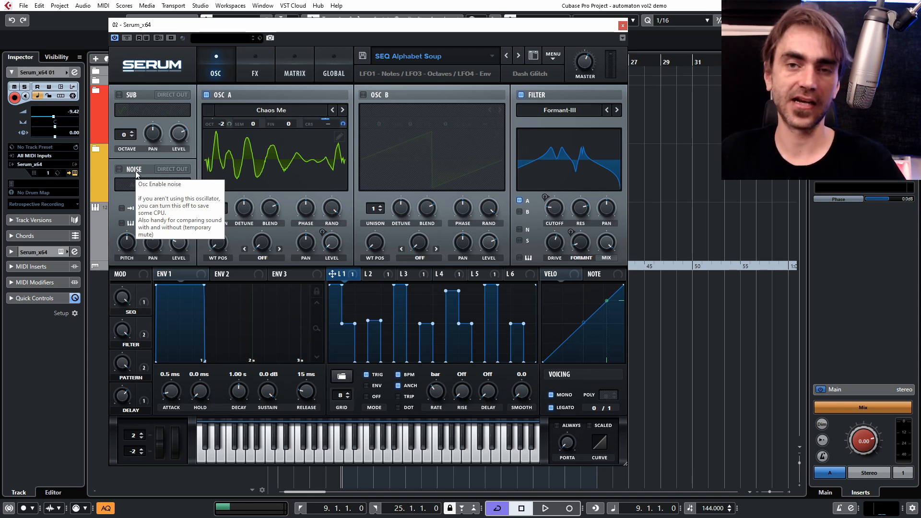
{"action": "left_click", "coordinate": [622, 26]}
{"action": "left_click", "coordinate": [615, 172]}
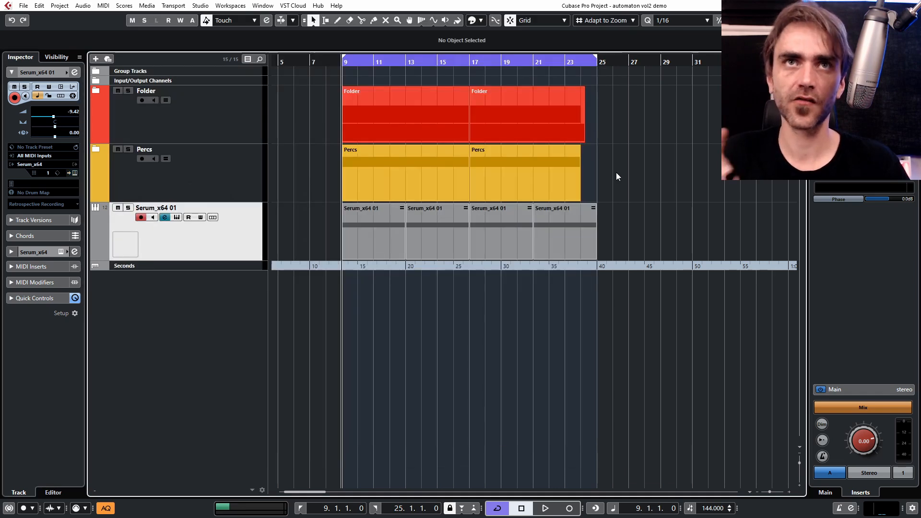
- Enable the low EQ band on the Serum track as a High Pass I filter and raise its frequency
{"action": "left_click", "coordinate": [75, 73]}
{"action": "left_click", "coordinate": [428, 385]}
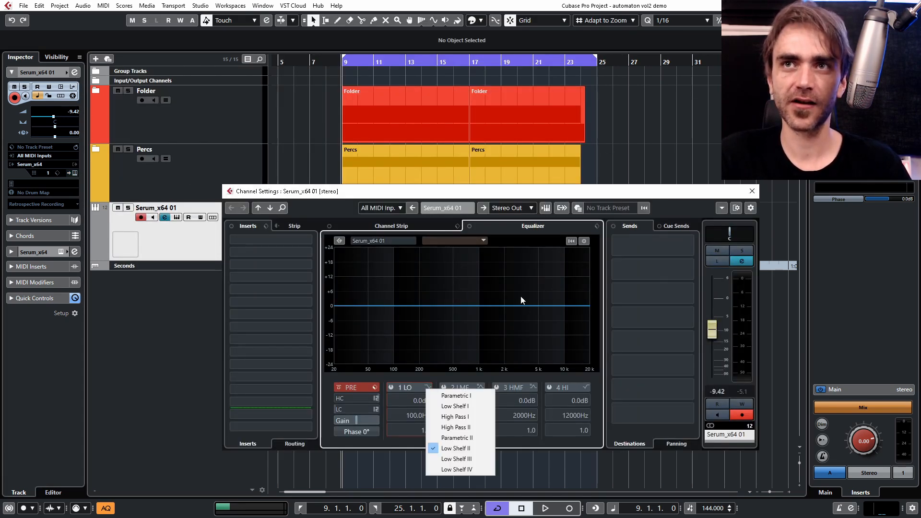
{"action": "left_click", "coordinate": [455, 417]}
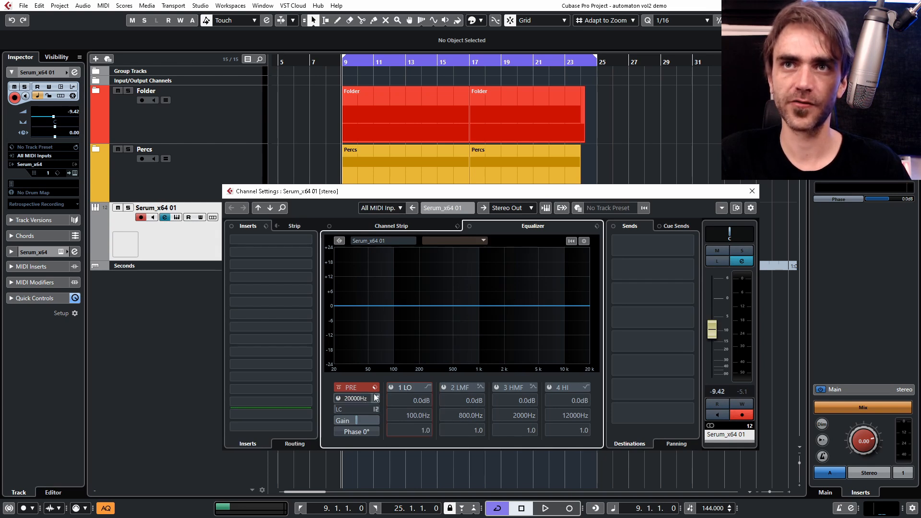
{"action": "left_click", "coordinate": [387, 387]}
{"action": "left_click_drag", "start_coordinate": [415, 415], "coordinate": [442, 387]}
- Copy the bar 9 clip onto the second Serum track and load SEQ Anebriated Android from Glitch - Automaton - Vol.2
{"action": "key", "text": "space"}
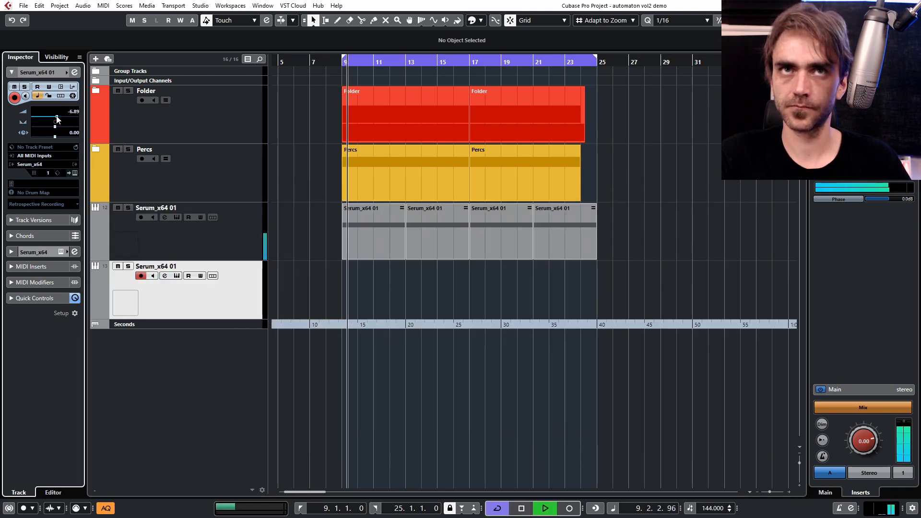
{"action": "left_click_drag", "start_coordinate": [349, 225], "coordinate": [367, 279]}
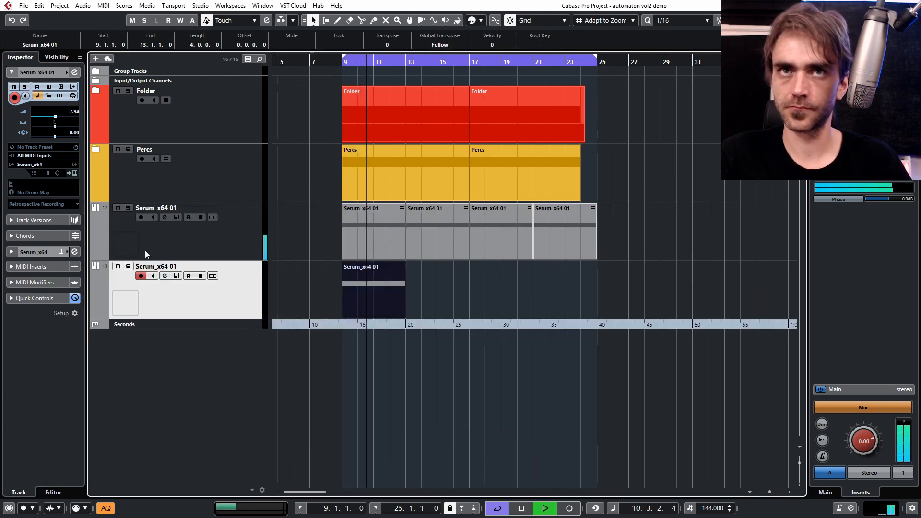
{"action": "left_click", "coordinate": [74, 173]}
{"action": "left_click", "coordinate": [416, 110]}
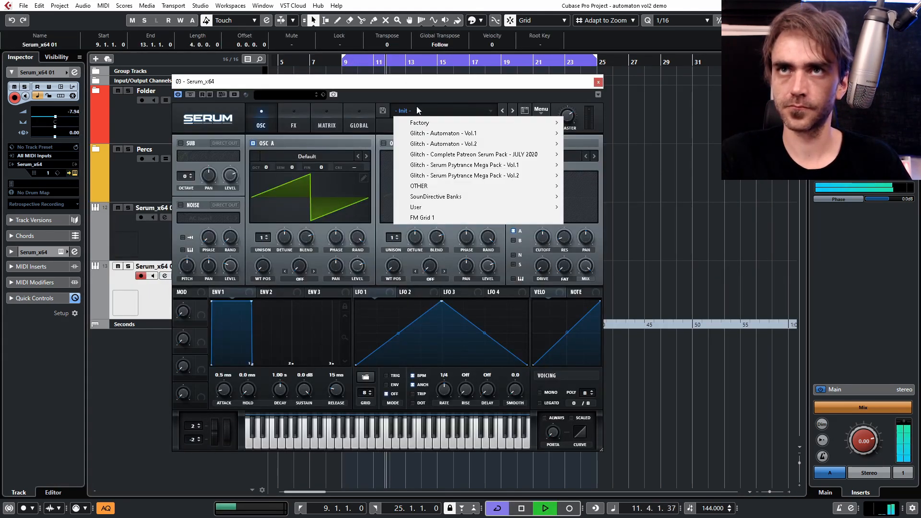
{"action": "mouse_move", "coordinate": [460, 144]}
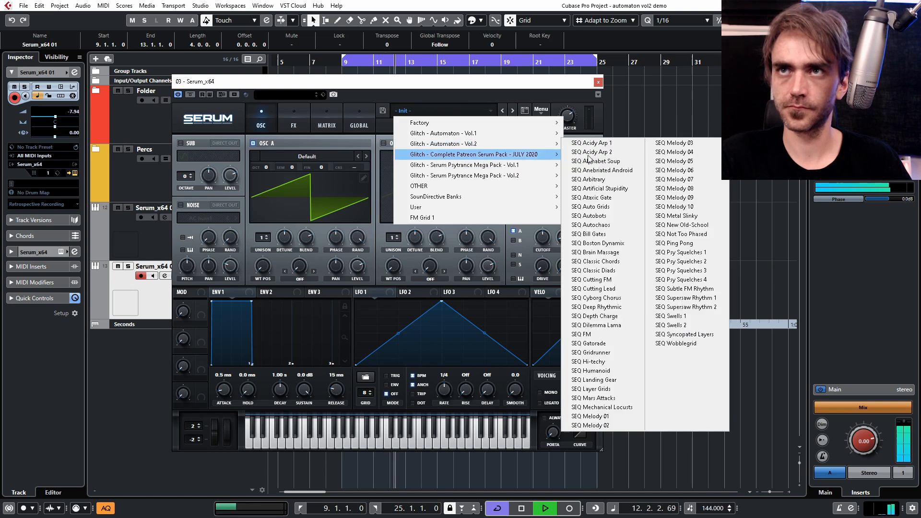
{"action": "left_click", "coordinate": [614, 169]}
{"action": "left_click", "coordinate": [598, 82]}
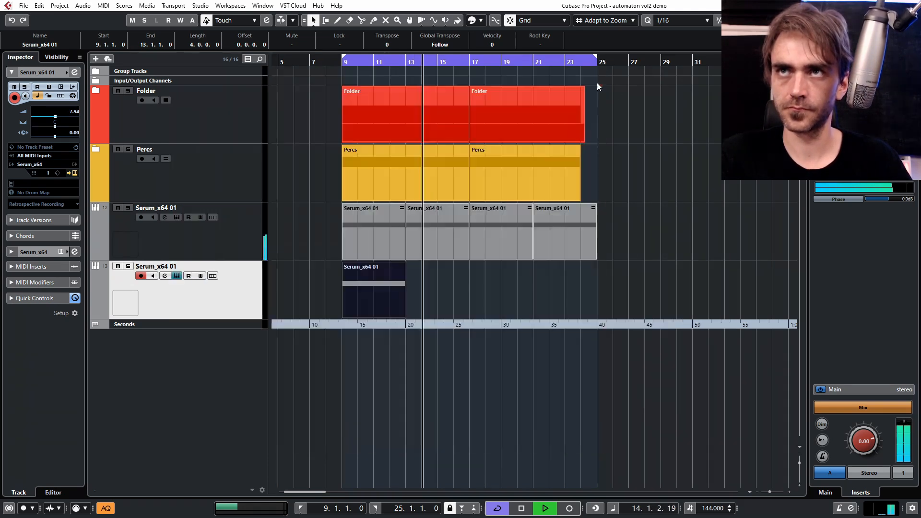
- Repeat the clip on the second Serum track up to bar 25 and solo that track
{"action": "left_click_drag", "start_coordinate": [405, 294], "coordinate": [575, 298]}
{"action": "left_click", "coordinate": [128, 266]}
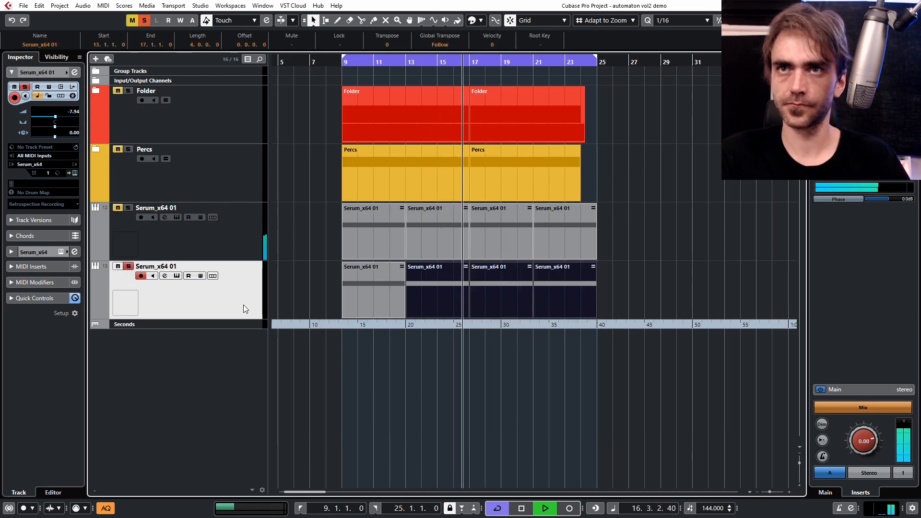
- Switch the second Serum track to the SEQ Arbitrary preset, audition it soloed, and unsolo the track
{"action": "left_click", "coordinate": [73, 173]}
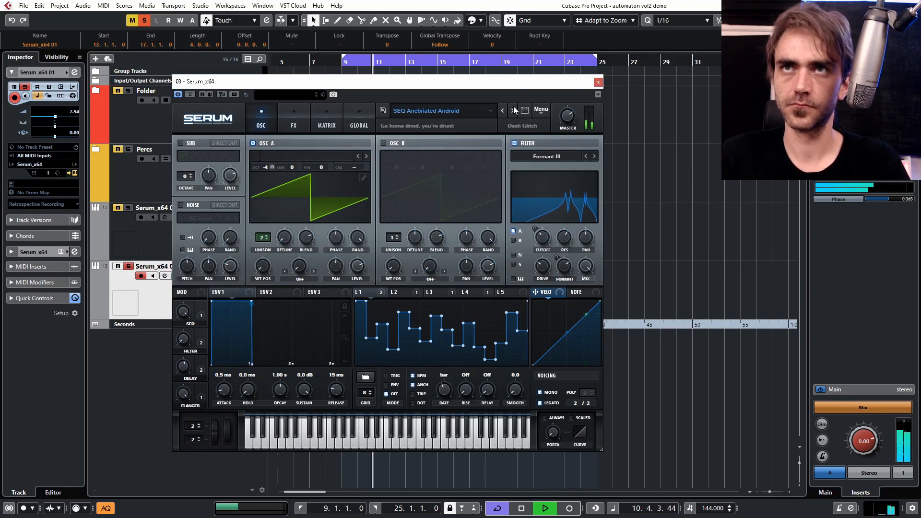
{"action": "left_click", "coordinate": [514, 111]}
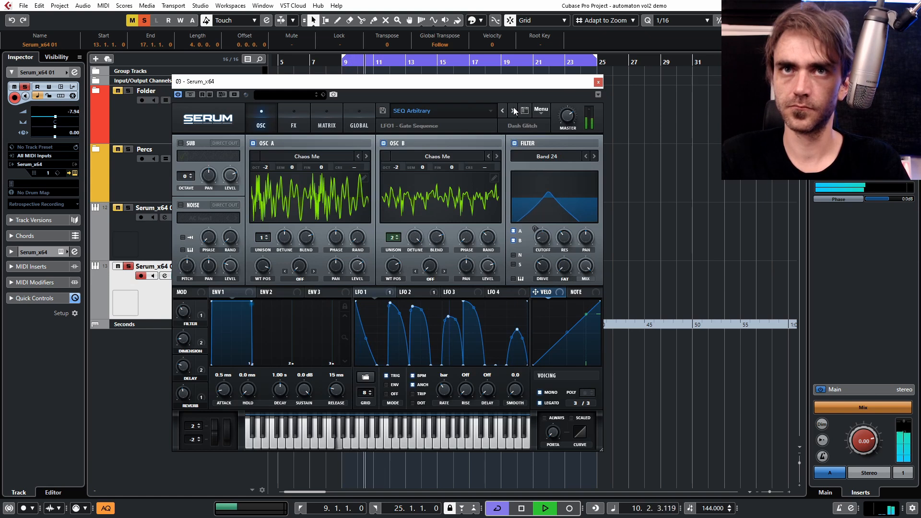
{"action": "left_click", "coordinate": [128, 267]}
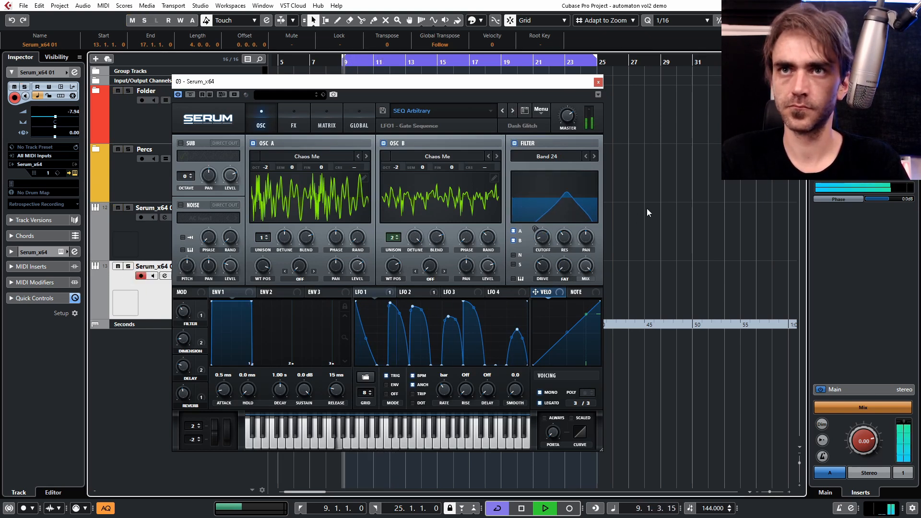
{"action": "left_click", "coordinate": [598, 82]}
- Set the first Serum track's EQ to 374.2 Hz at -3.9 dB on band 1 and 504.1 Hz at -4.7 dB on band 2
{"action": "left_click", "coordinate": [168, 231]}
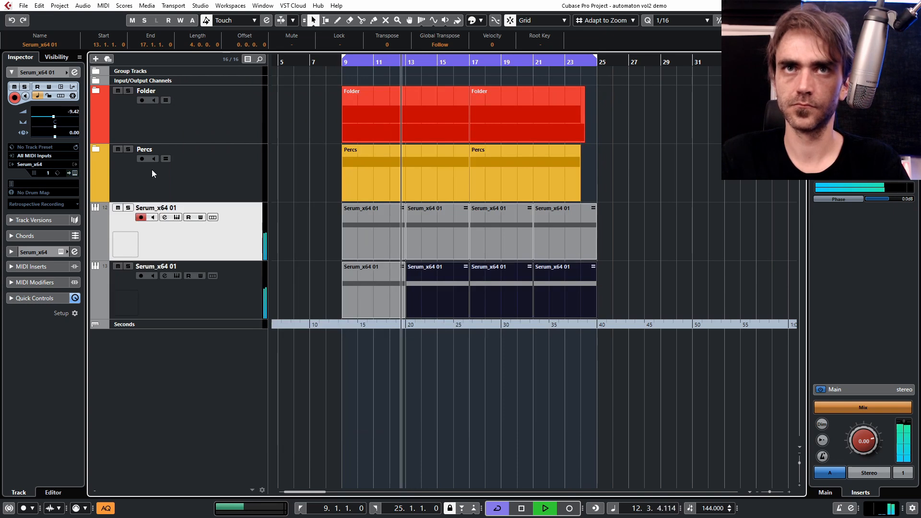
{"action": "left_click", "coordinate": [74, 72]}
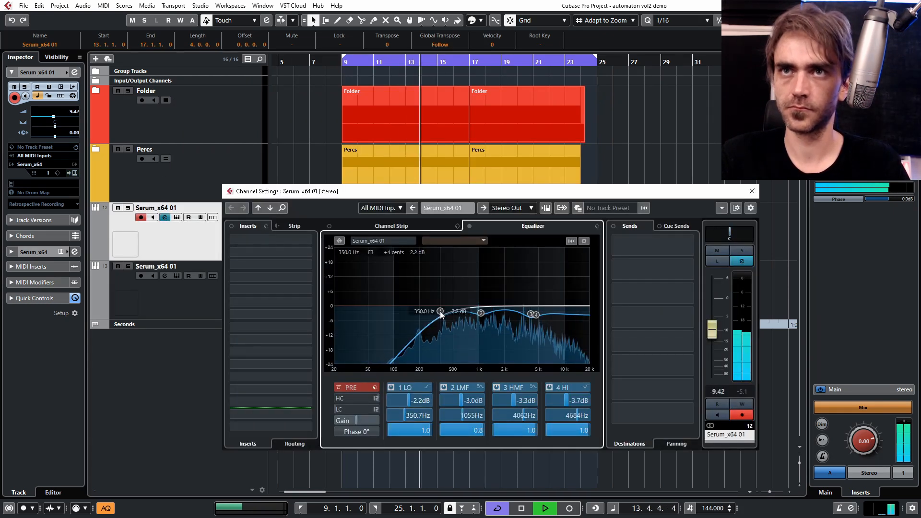
{"action": "left_click_drag", "start_coordinate": [442, 315], "coordinate": [451, 319]}
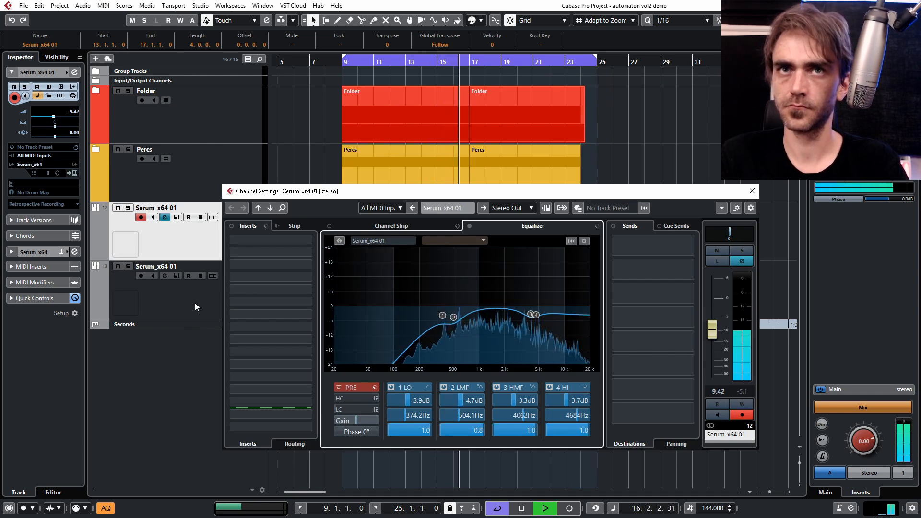
- Give the second Serum track a 24 dB low cut at 204.3 Hz and an 8.3 dB dip at 1991 Hz on EQ band 3
{"action": "left_click", "coordinate": [200, 306]}
{"action": "left_click", "coordinate": [75, 72]}
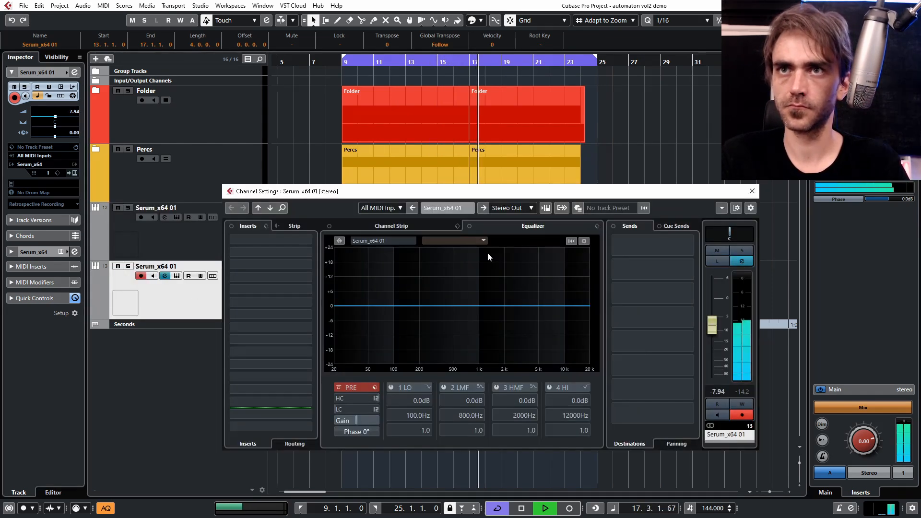
{"action": "left_click", "coordinate": [376, 411]}
{"action": "left_click", "coordinate": [388, 444]}
{"action": "left_click_drag", "start_coordinate": [337, 410], "coordinate": [388, 354]}
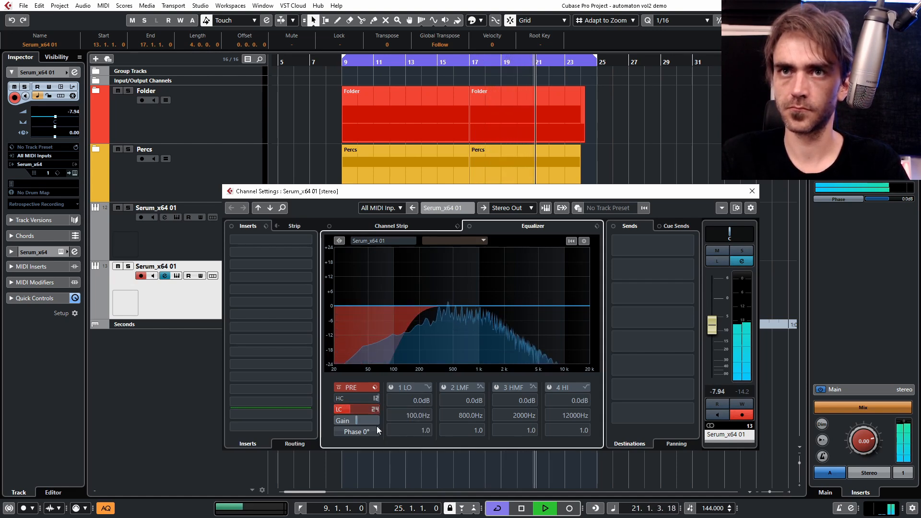
{"action": "mouse_move", "coordinate": [494, 324]}
{"action": "left_mouse_down"}
{"action": "mouse_move", "coordinate": [506, 318]}
{"action": "mouse_move", "coordinate": [503, 325]}
{"action": "left_mouse_up"}
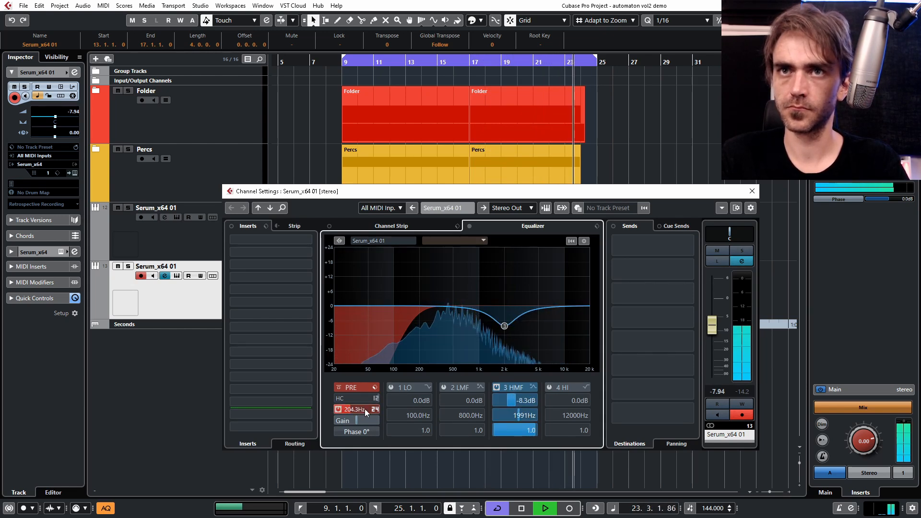
- Unmute the MIDI 01 clips on the second MIDI 02 (D) track inside the Percs folder
{"action": "left_click", "coordinate": [751, 190]}
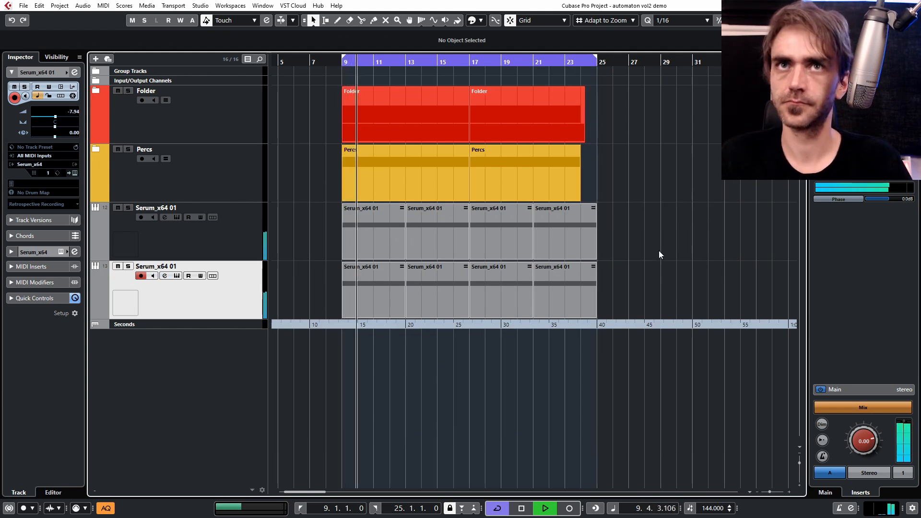
{"action": "left_click", "coordinate": [105, 151]}
{"action": "left_click", "coordinate": [96, 149]}
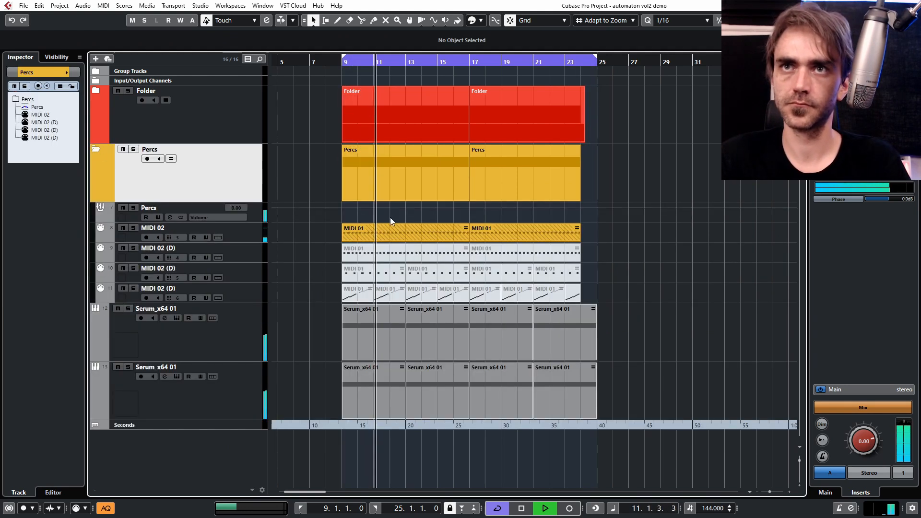
{"action": "key", "text": "7"}
{"action": "left_click_drag", "start_coordinate": [612, 267], "coordinate": [329, 274]}
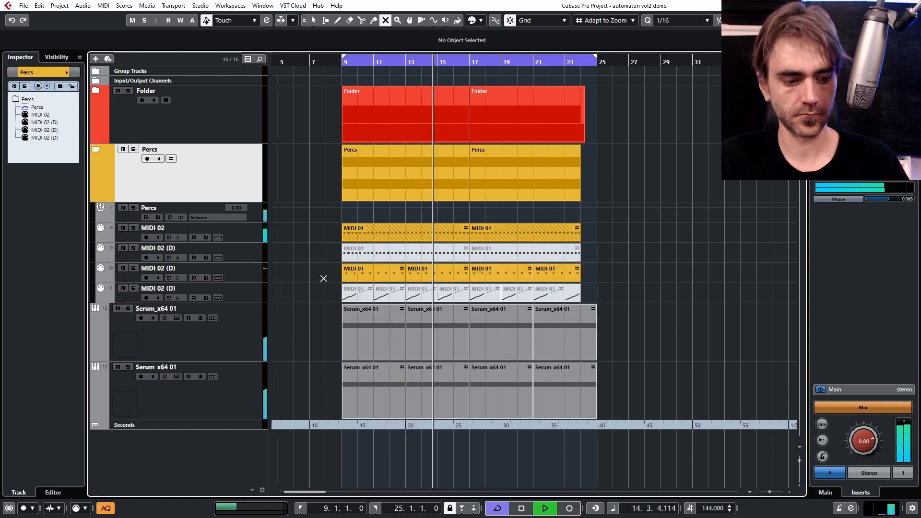
{"action": "key", "text": "1"}
{"action": "left_click", "coordinate": [96, 149]}
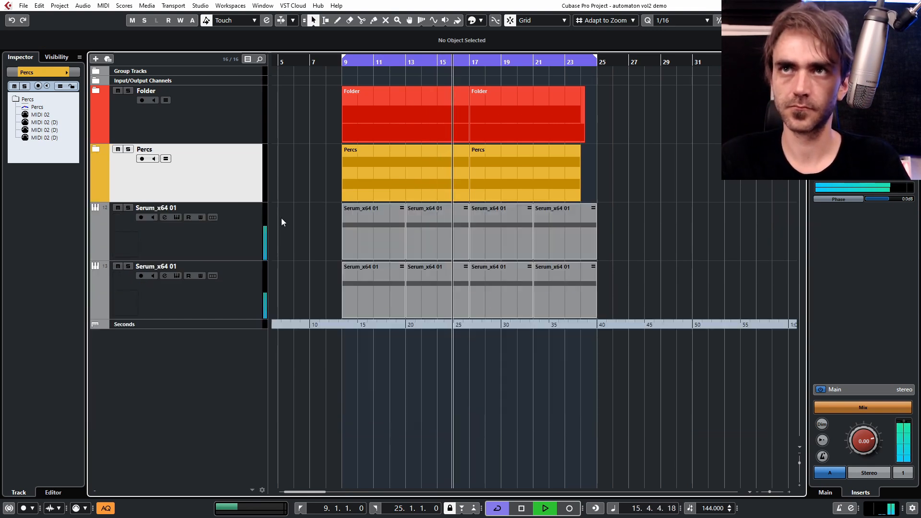
{"action": "right_click", "coordinate": [181, 425]}
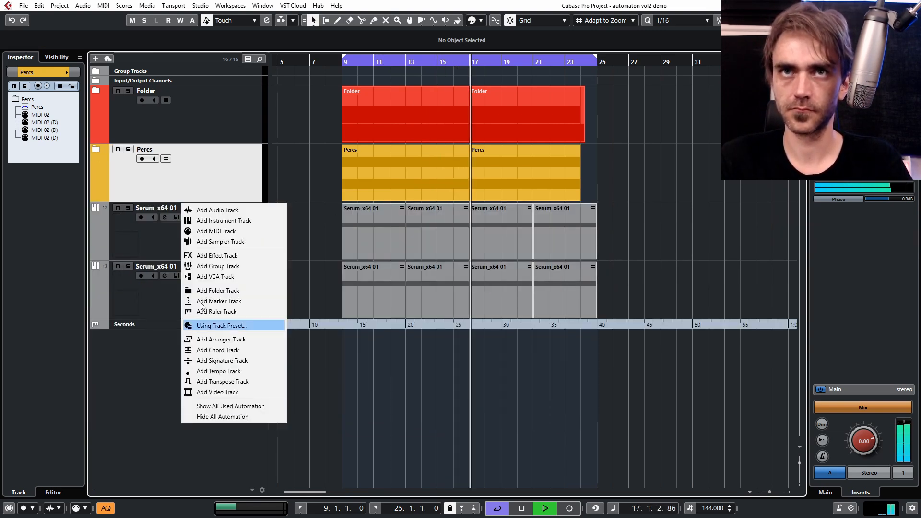
{"action": "left_click", "coordinate": [654, 284]}
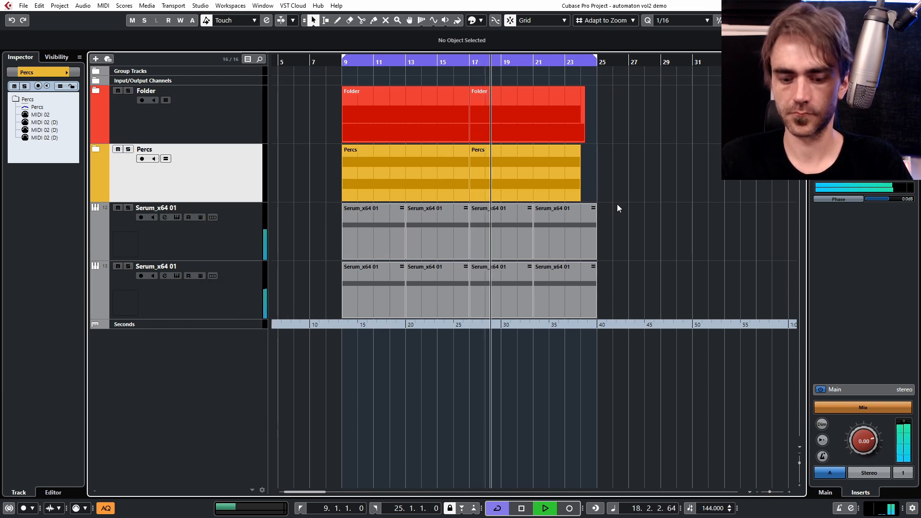
{"action": "scroll", "coordinate": [617, 203], "scroll_direction": "down", "scroll_amount": 4}
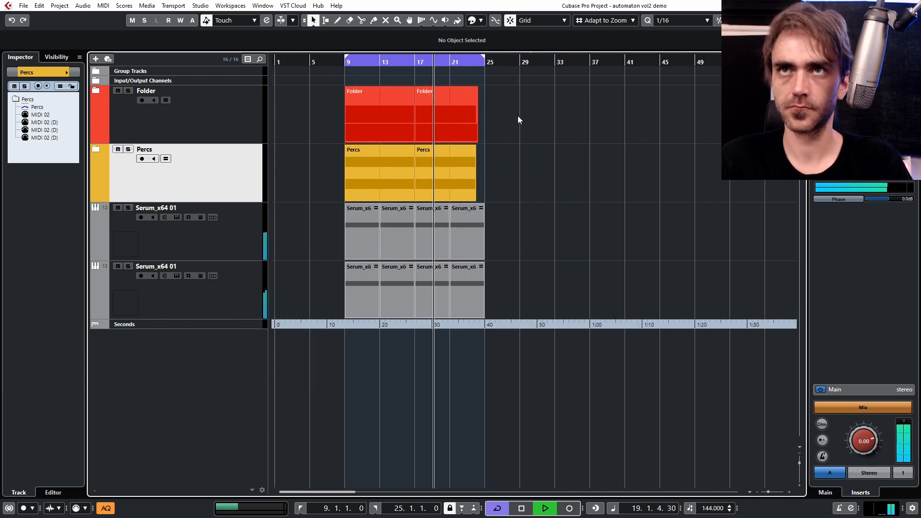
- Enable automation writing for the second Serum track's SEQ Arbitrary preset and record a rise of its Filter macro
{"action": "left_click", "coordinate": [191, 270]}
{"action": "left_click", "coordinate": [75, 172]}
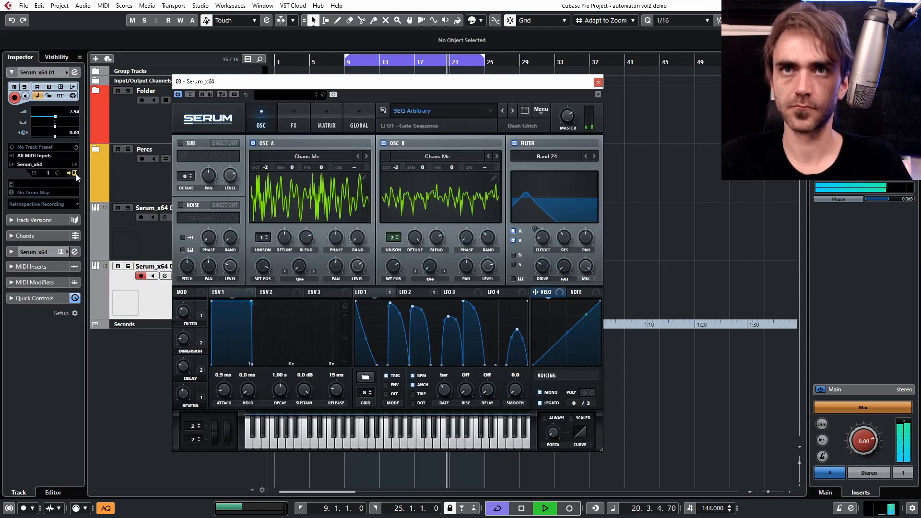
{"action": "left_click", "coordinate": [210, 95]}
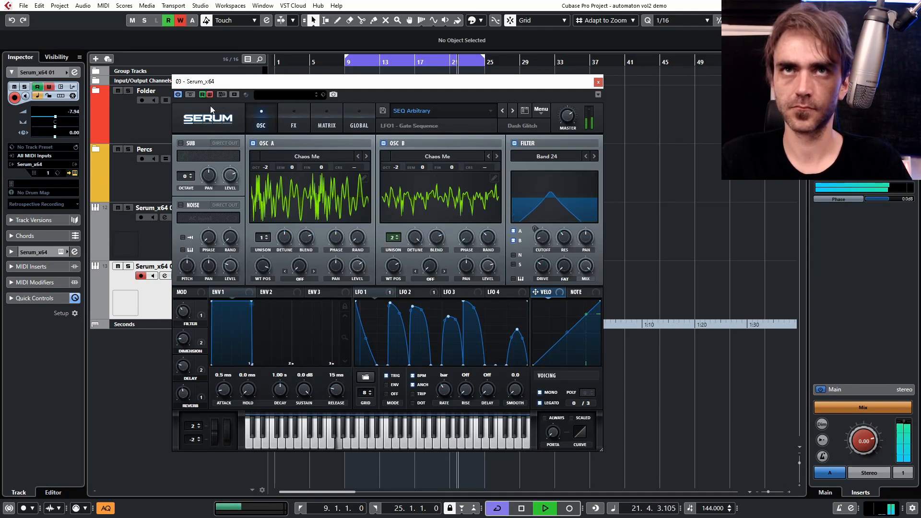
{"action": "left_click_drag", "start_coordinate": [188, 322], "coordinate": [192, 247]}
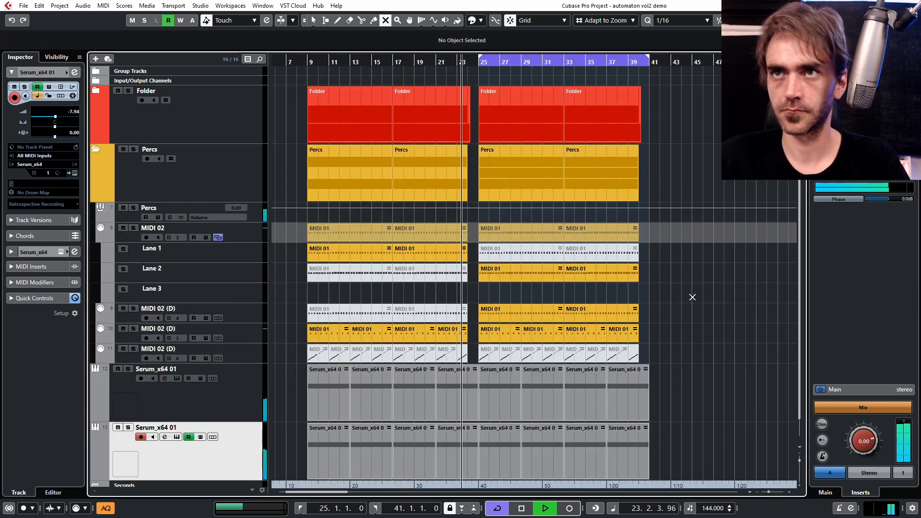
- Hide the lanes of the MIDI 02 track and collapse the Percs folder
{"action": "key", "text": "1"}
{"action": "scroll", "coordinate": [676, 335], "scroll_direction": "down", "scroll_amount": 1}
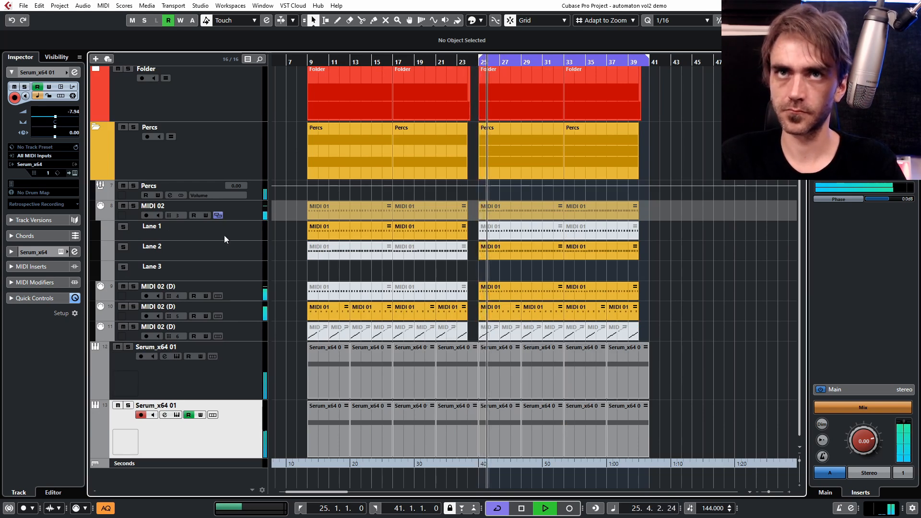
{"action": "left_click", "coordinate": [221, 217]}
{"action": "left_click", "coordinate": [103, 152]}
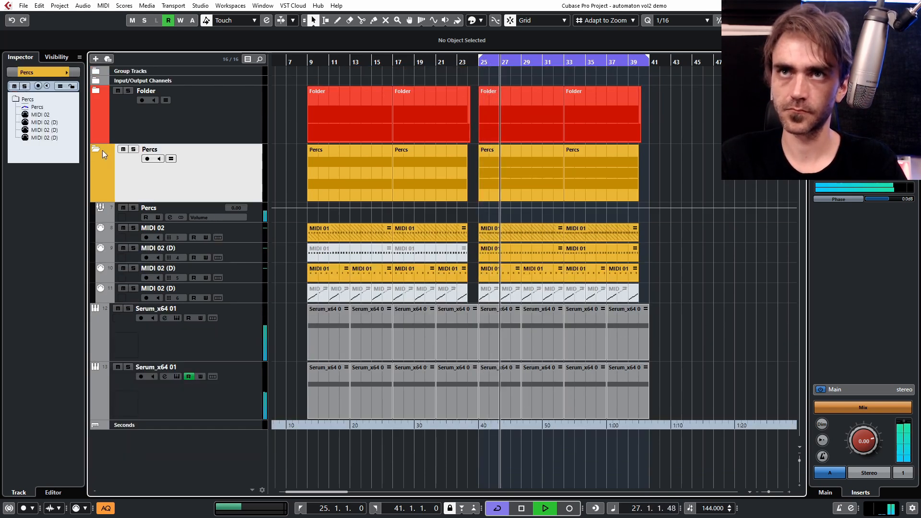
{"action": "left_click", "coordinate": [96, 149]}
- Set the topmost Serum track's volume to -9.85 dB and repeat its clip from bar 25 up to bar 41
{"action": "key", "text": "space"}
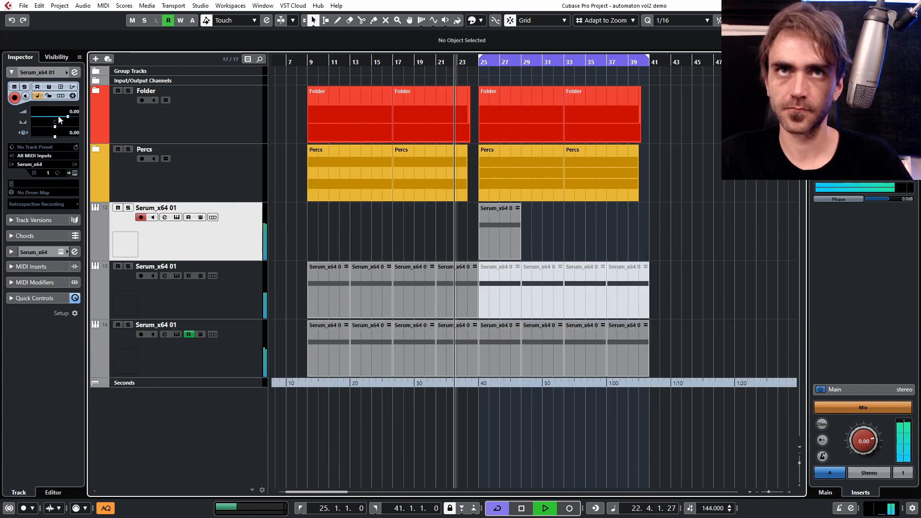
{"action": "left_click_drag", "start_coordinate": [56, 118], "coordinate": [56, 123]}
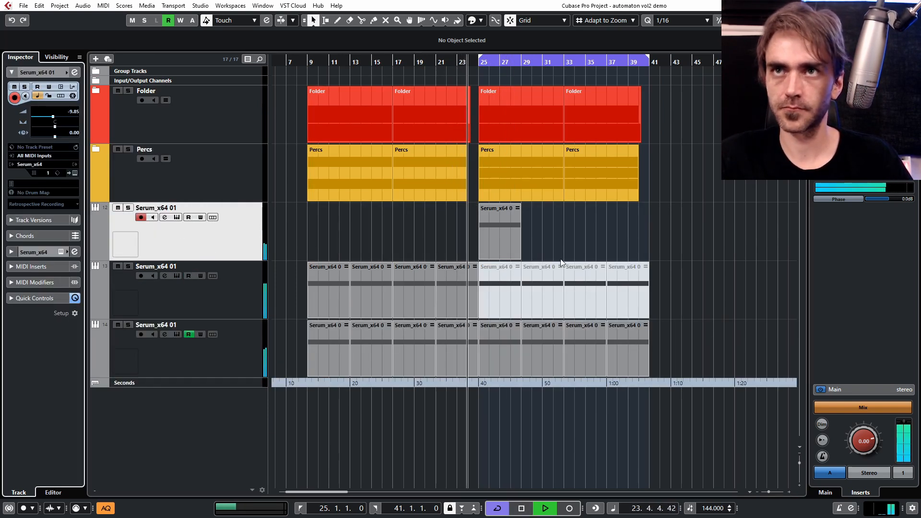
{"action": "left_click", "coordinate": [503, 236]}
{"action": "left_click_drag", "start_coordinate": [520, 233], "coordinate": [645, 235]}
{"action": "left_click", "coordinate": [677, 235]}
- Solo the topmost Serum track, switch its Serum to the SEQ Ataxic Gate preset and audition it
{"action": "left_click", "coordinate": [128, 208]}
{"action": "left_click", "coordinate": [74, 170]}
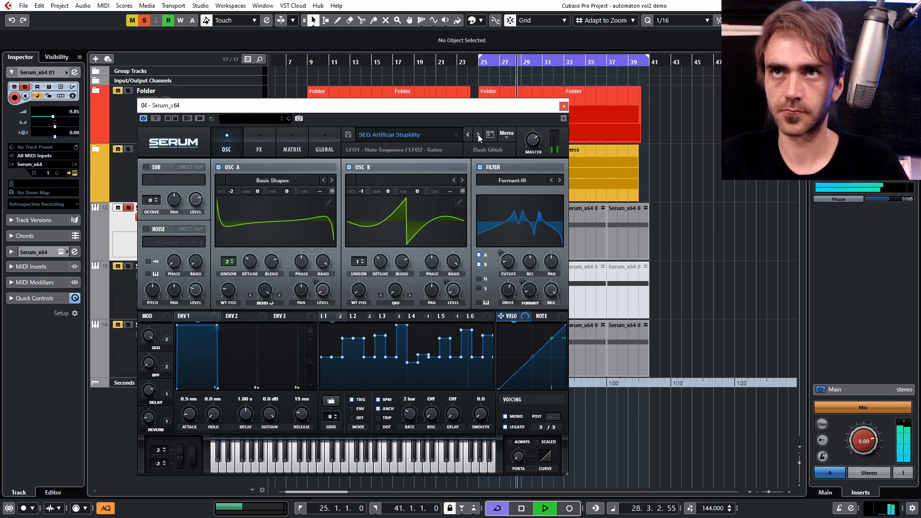
{"action": "left_click", "coordinate": [478, 135]}
{"action": "left_click_drag", "start_coordinate": [461, 108], "coordinate": [418, 56]}
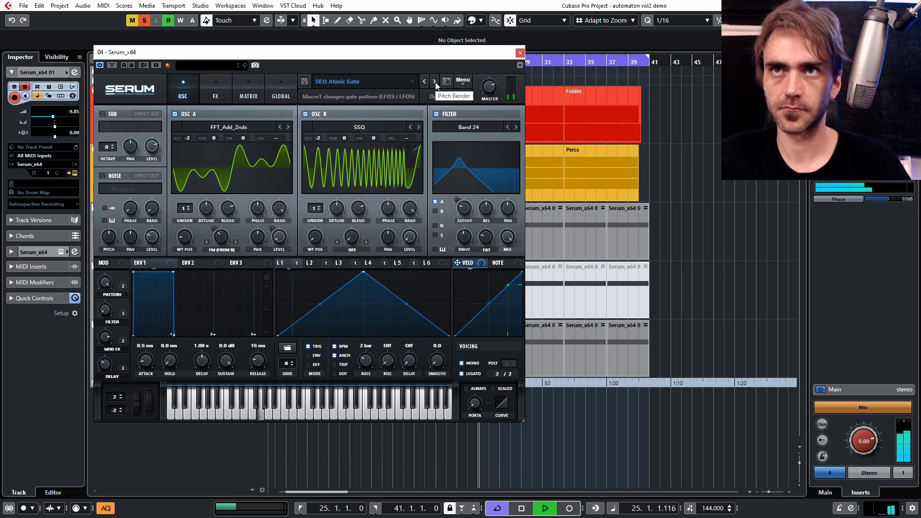
{"action": "key", "text": "space"}
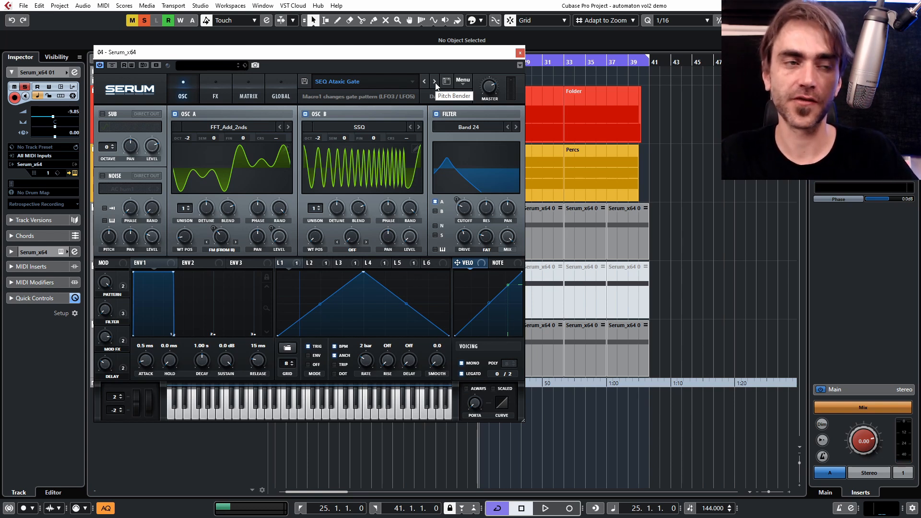
{"action": "key", "text": "space"}
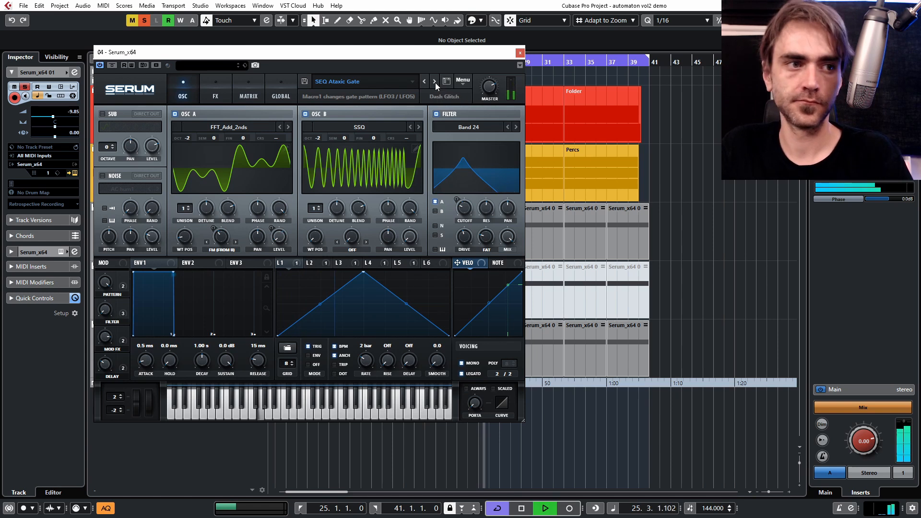
- Audition the following presets on the soloed Serum track, including SEQ Autobots, and stop at SEQ Autochaos
{"action": "left_click", "coordinate": [435, 81]}
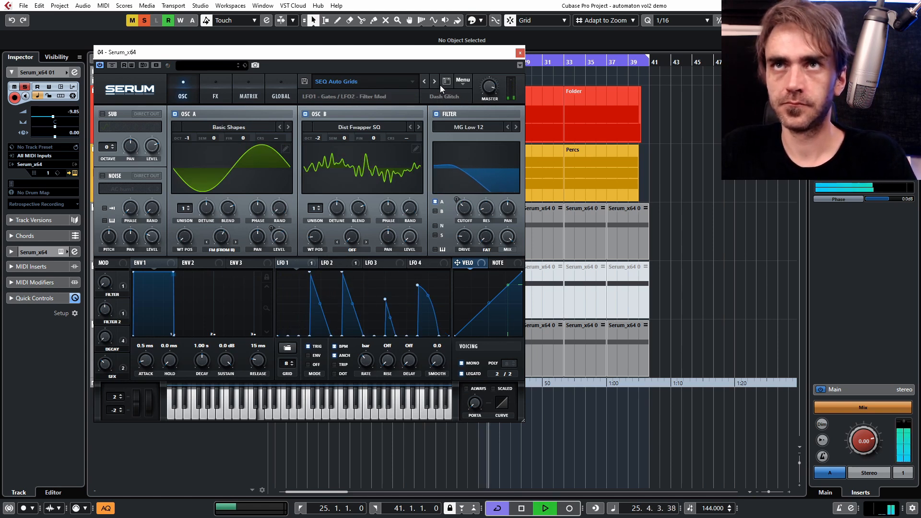
{"action": "left_click", "coordinate": [434, 79]}
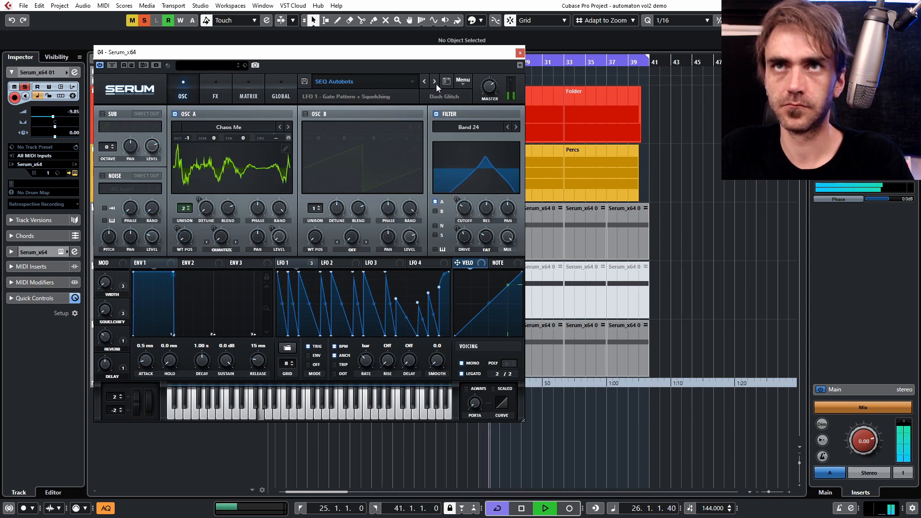
{"action": "left_click", "coordinate": [435, 83]}
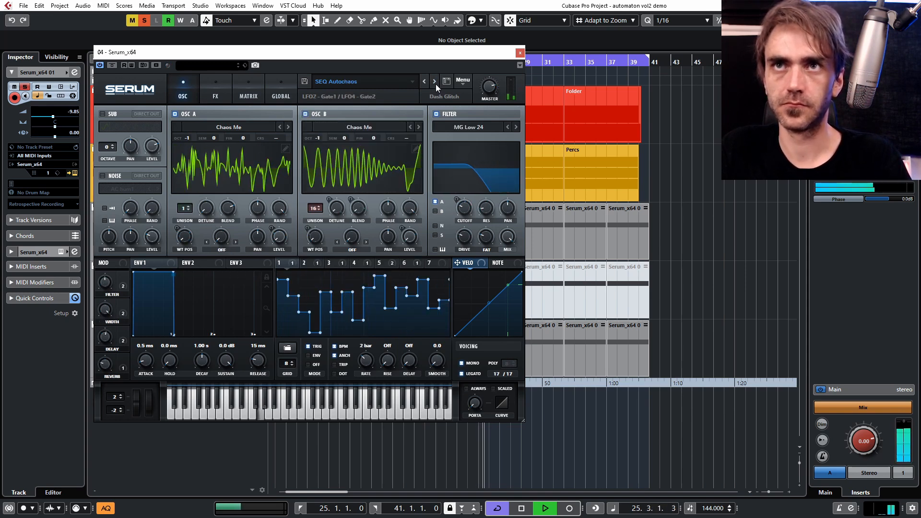
{"action": "left_click_drag", "start_coordinate": [356, 55], "coordinate": [437, 78]}
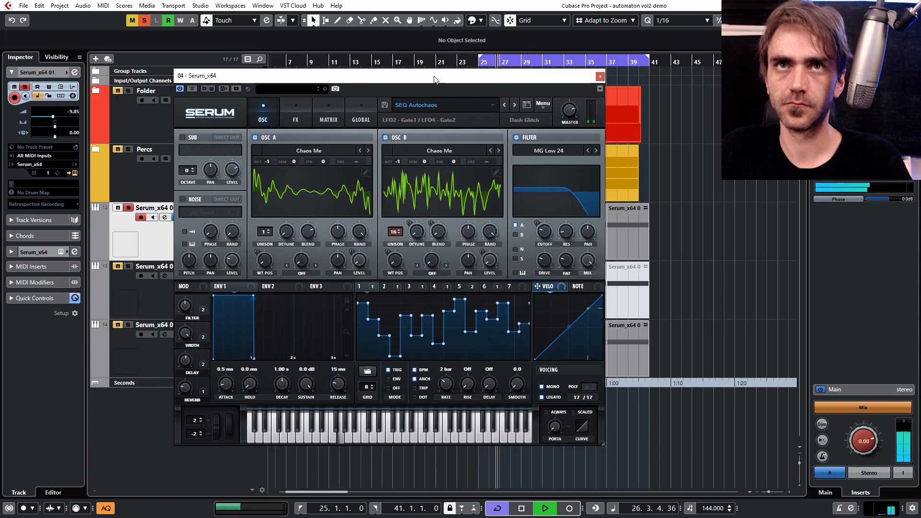
- Unsolo the topmost Serum track, audition SEQ Bill Gates, switch to SEQ Boston Dynamix and set the track's volume to -6.42 dB
{"action": "key", "text": "s"}
{"action": "left_click", "coordinate": [513, 105]}
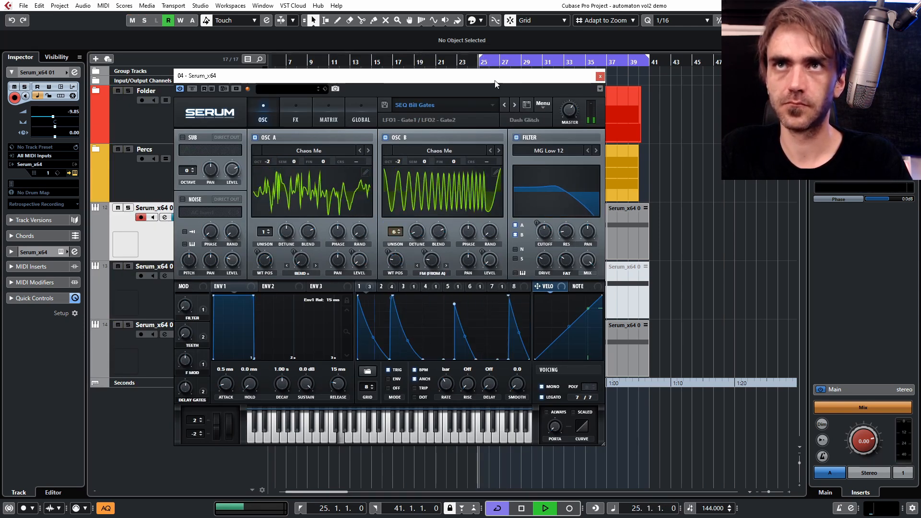
{"action": "left_click_drag", "start_coordinate": [498, 82], "coordinate": [393, 81]}
{"action": "left_click", "coordinate": [410, 102]}
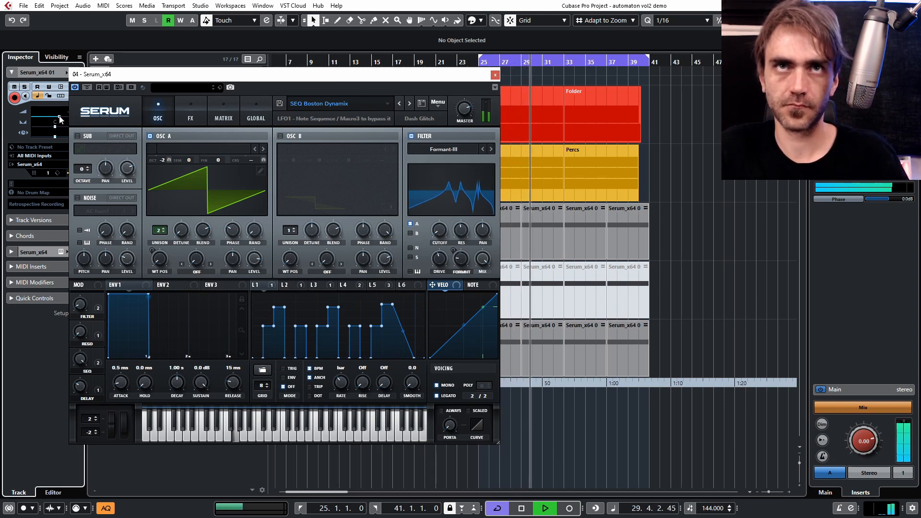
{"action": "left_click", "coordinate": [494, 75]}
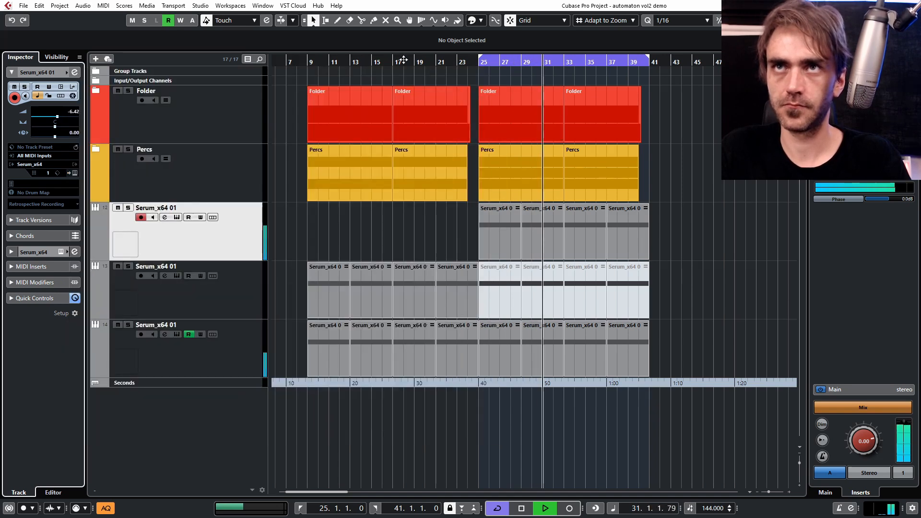
- Move playback to about bar 20 and mute the lowest Serum track's clips from bar 25 to bar 41
{"action": "left_click", "coordinate": [422, 62]}
{"action": "key", "text": "7"}
{"action": "left_click_drag", "start_coordinate": [728, 353], "coordinate": [506, 351]}
{"action": "key", "text": "1"}
{"action": "left_click", "coordinate": [734, 296]}
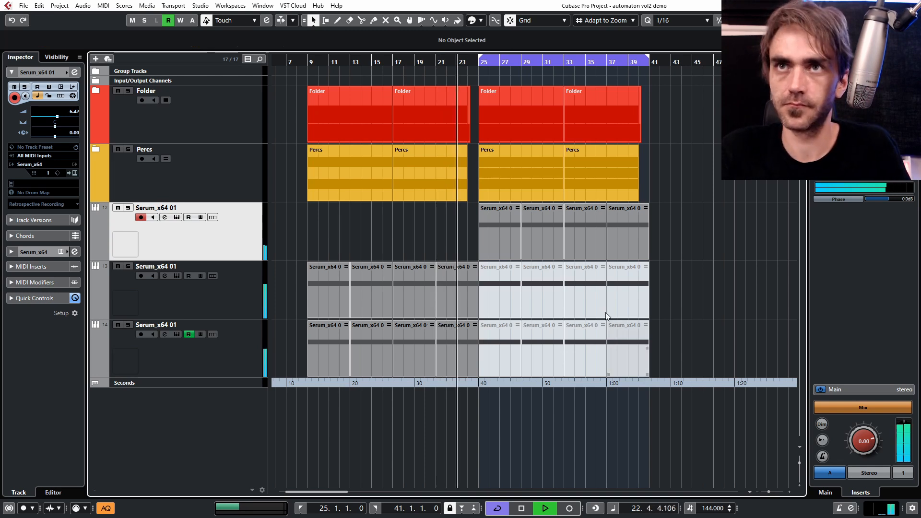
- Delete the muted clips between bars 25 and 41 on the two lower Serum tracks
{"action": "key", "text": "g"}
{"action": "scroll", "coordinate": [632, 220], "scroll_direction": "right", "scroll_amount": 4}
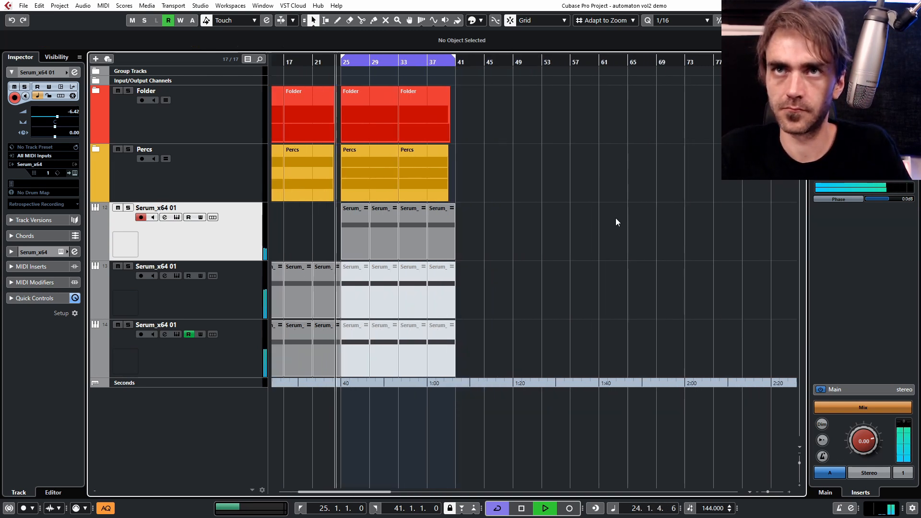
{"action": "scroll", "coordinate": [616, 220], "scroll_direction": "left", "scroll_amount": 3}
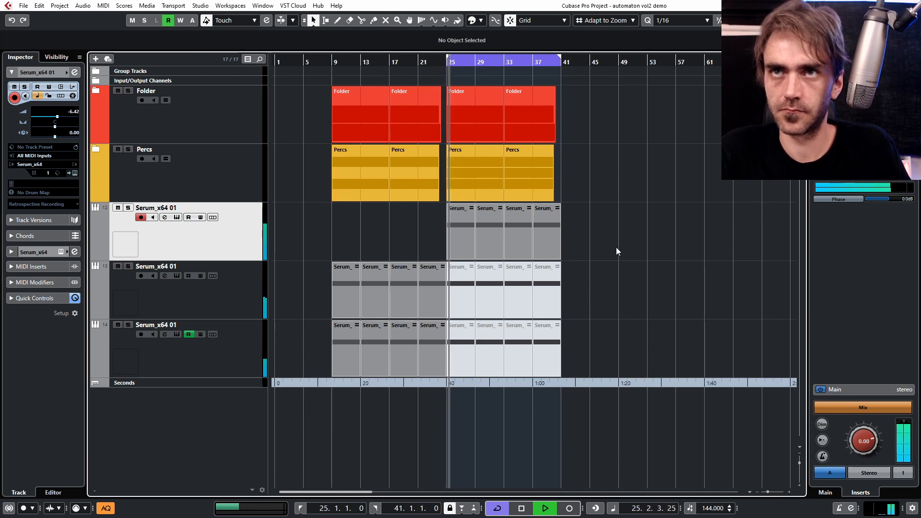
{"action": "key", "text": "h"}
{"action": "key", "text": "h"}
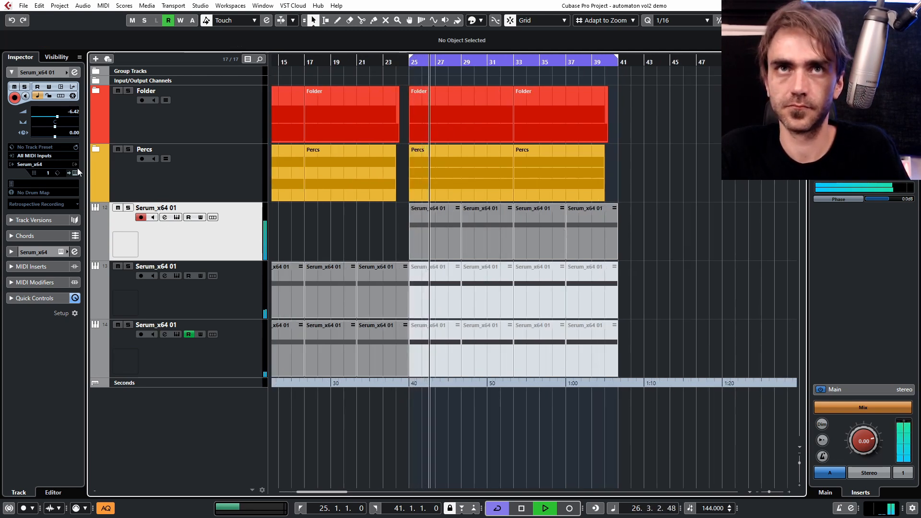
{"action": "left_click_drag", "start_coordinate": [679, 303], "coordinate": [446, 357]}
{"action": "key", "text": "Delete"}
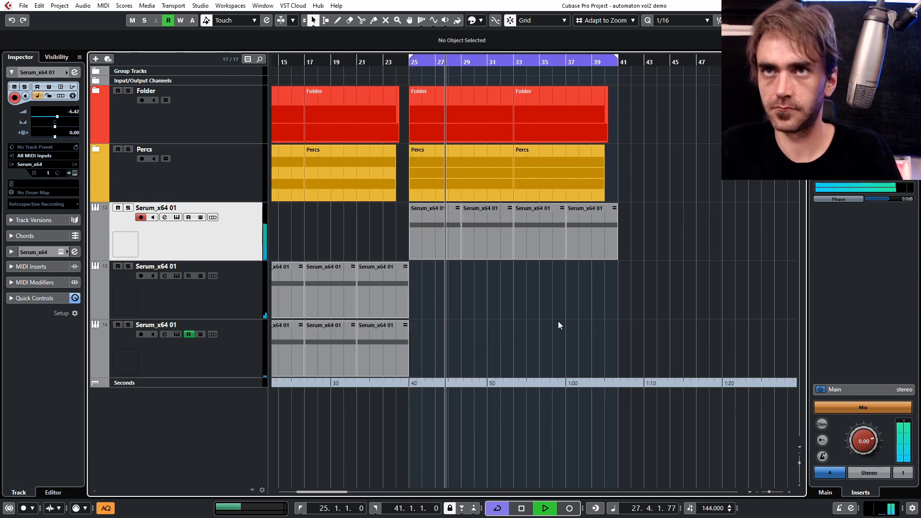
- Audition SEQ Brain Massage and SEQ Classic Chords on the topmost Serum track, switch to SEQ Cutting FM and lower its Phaser macro
{"action": "left_click", "coordinate": [75, 172]}
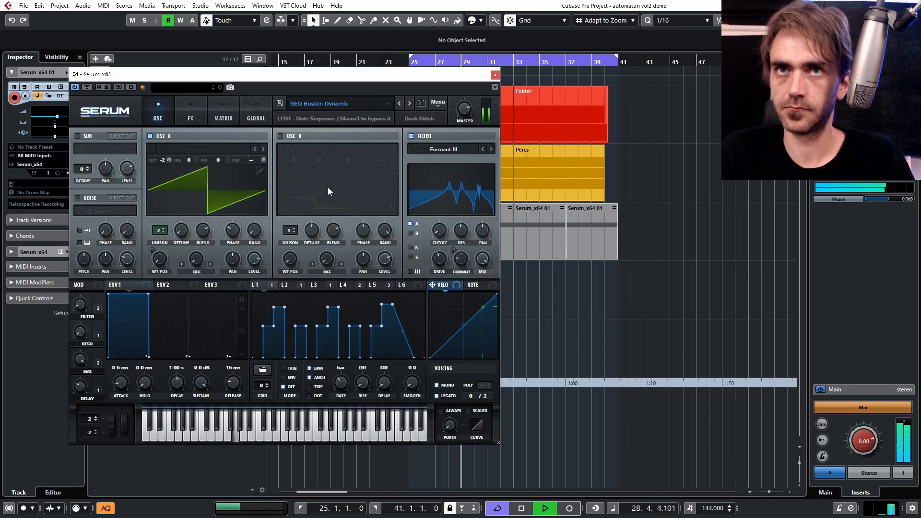
{"action": "left_click", "coordinate": [410, 103]}
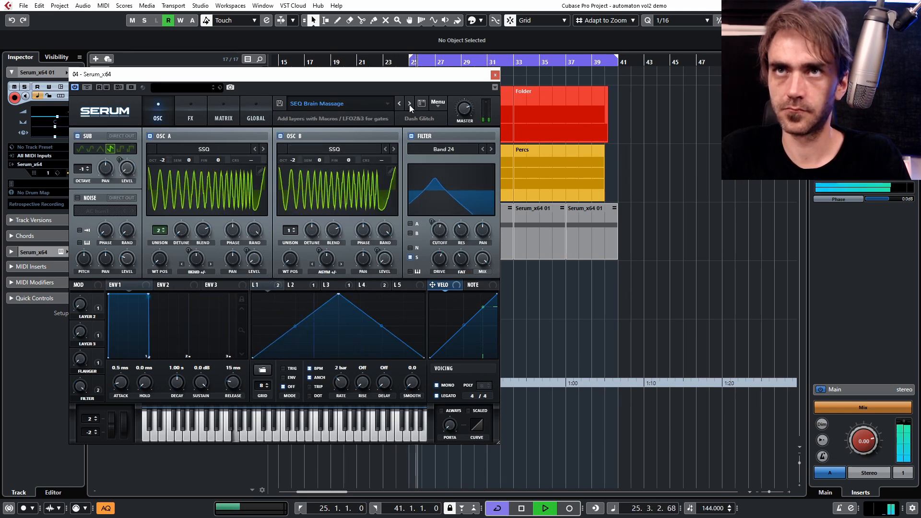
{"action": "left_click", "coordinate": [409, 104]}
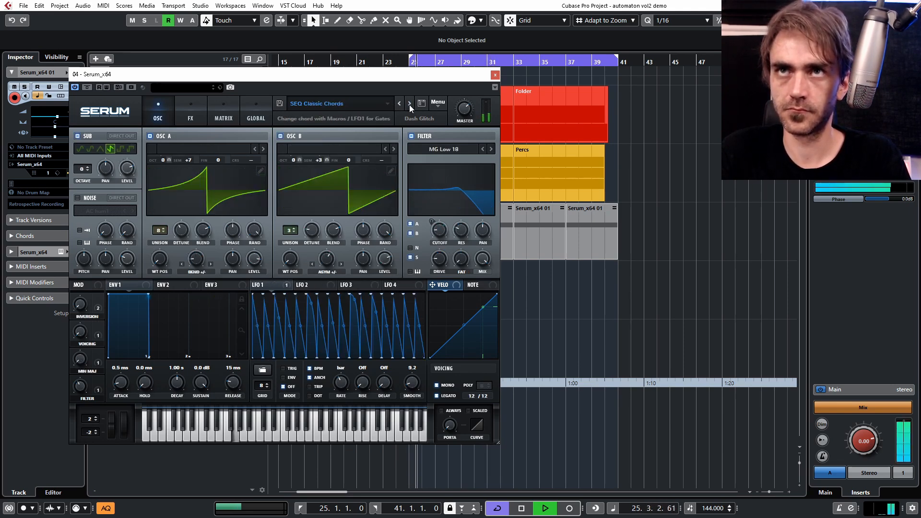
{"action": "left_click", "coordinate": [410, 104]}
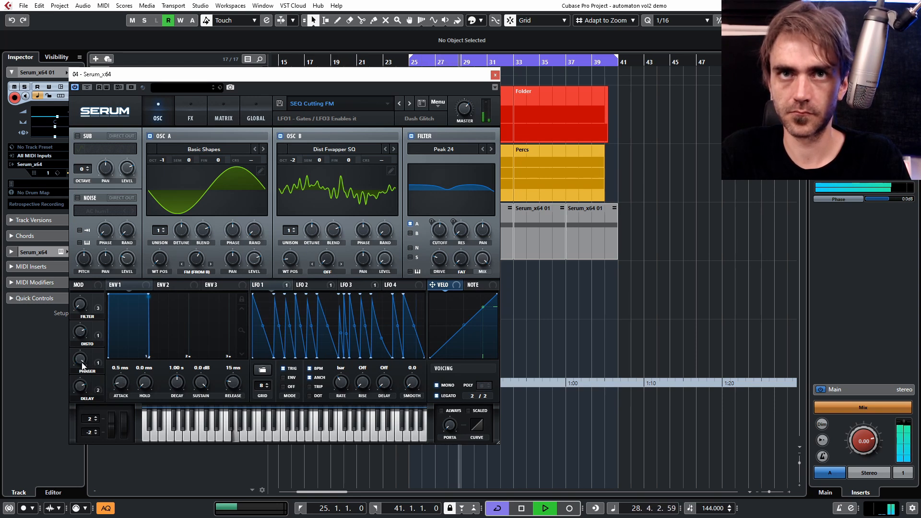
{"action": "left_click_drag", "start_coordinate": [83, 362], "coordinate": [83, 369]}
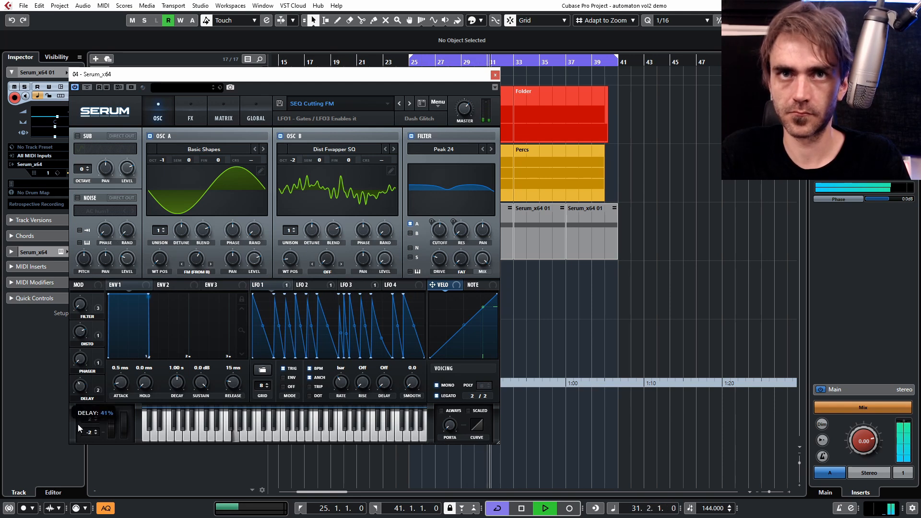
- Tweak the Filter, Phaser and Delay macros of the SEQ Cutting FM preset while the loop plays
{"action": "left_click_drag", "start_coordinate": [81, 308], "coordinate": [70, 244]}
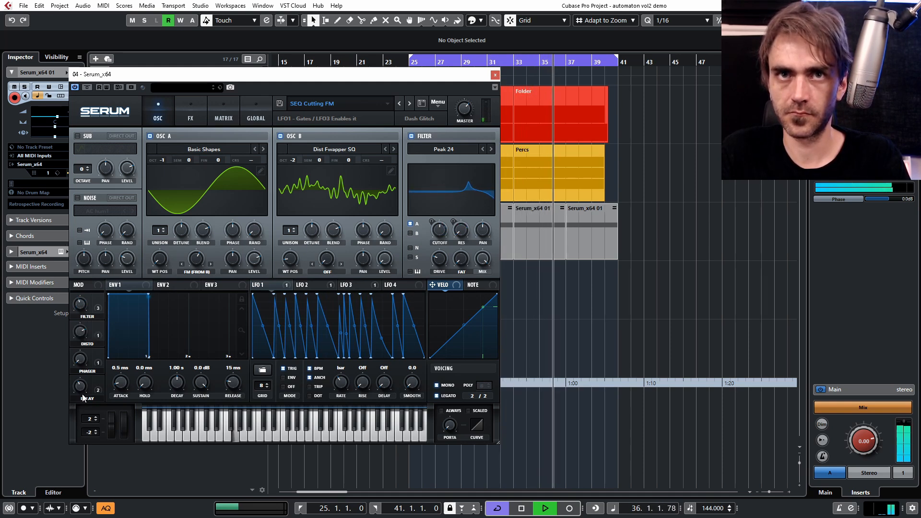
{"action": "left_click_drag", "start_coordinate": [84, 359], "coordinate": [89, 317]}
{"action": "left_click_drag", "start_coordinate": [81, 386], "coordinate": [90, 375]}
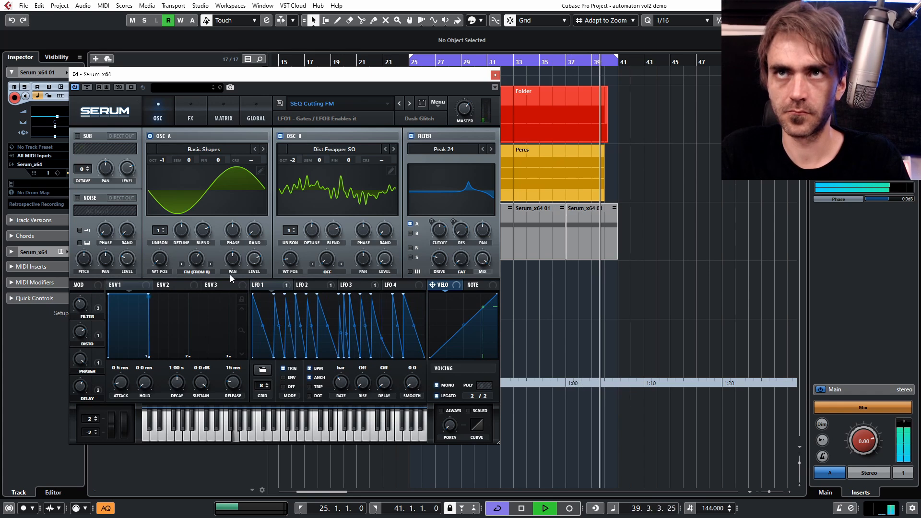
- Audition SEQ Cyborg Chorus, SEQ Depth Charge and SEQ Dilemma Lama on the topmost Serum track
{"action": "left_click", "coordinate": [409, 104]}
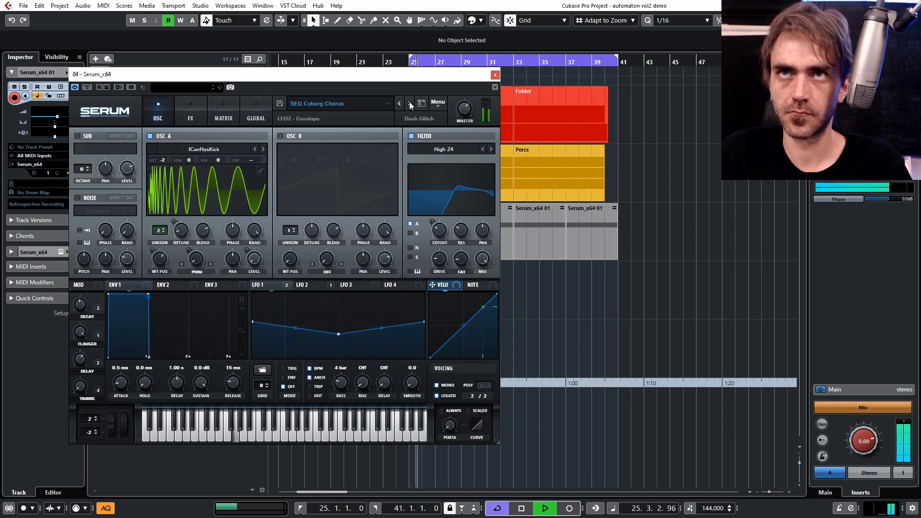
{"action": "left_click", "coordinate": [410, 103]}
{"action": "left_click", "coordinate": [409, 103]}
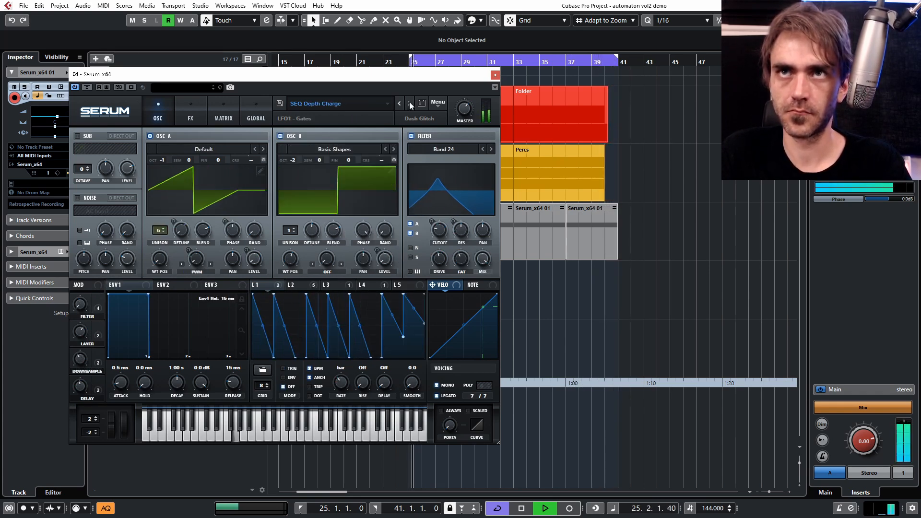
{"action": "left_click", "coordinate": [409, 103]}
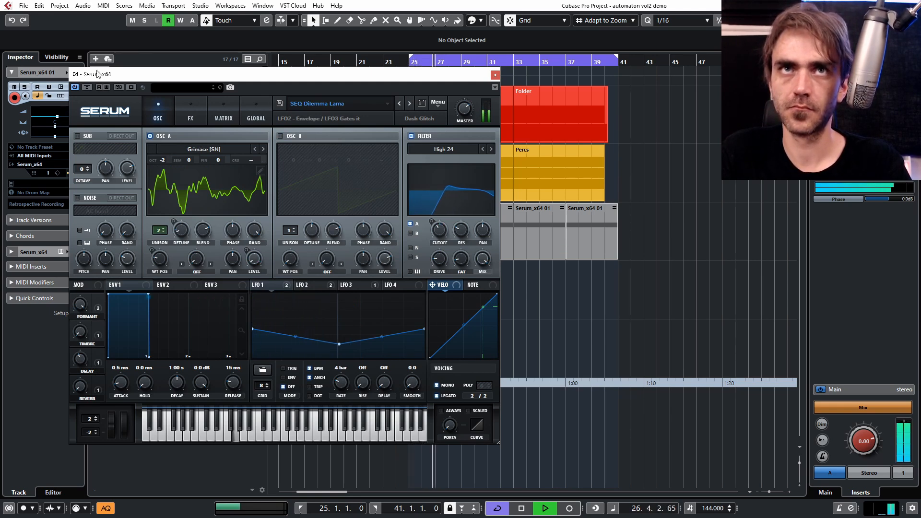
- Open the topmost Serum track's channel settings and arrange them beside the Serum window so the equalizer is visible
{"action": "left_click_drag", "start_coordinate": [98, 80], "coordinate": [149, 78]}
{"action": "left_click", "coordinate": [77, 72]}
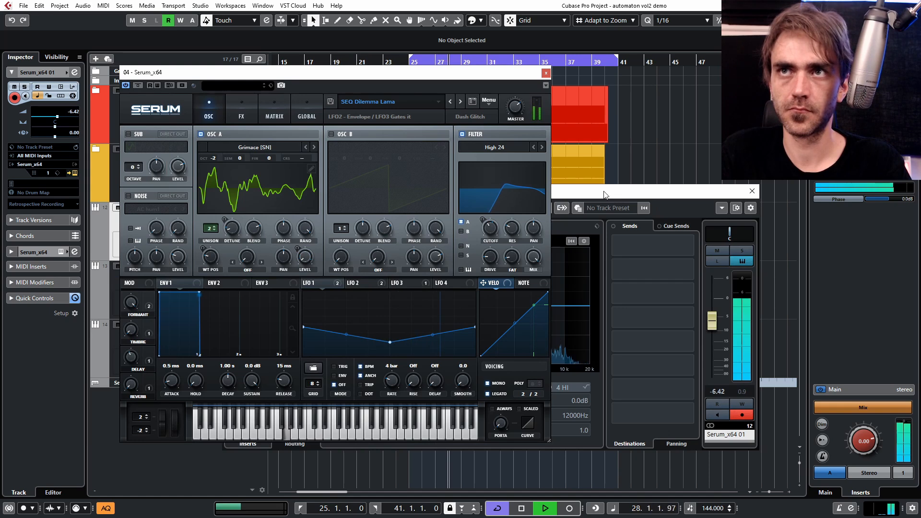
{"action": "left_click_drag", "start_coordinate": [605, 194], "coordinate": [738, 175]}
{"action": "left_click_drag", "start_coordinate": [445, 86], "coordinate": [367, 117]}
- Audition the presets SEQ FM, SEQ Gatorade, SEQ Gridrunner and SEQ Hi-techy against the loop
{"action": "left_click", "coordinate": [347, 143]}
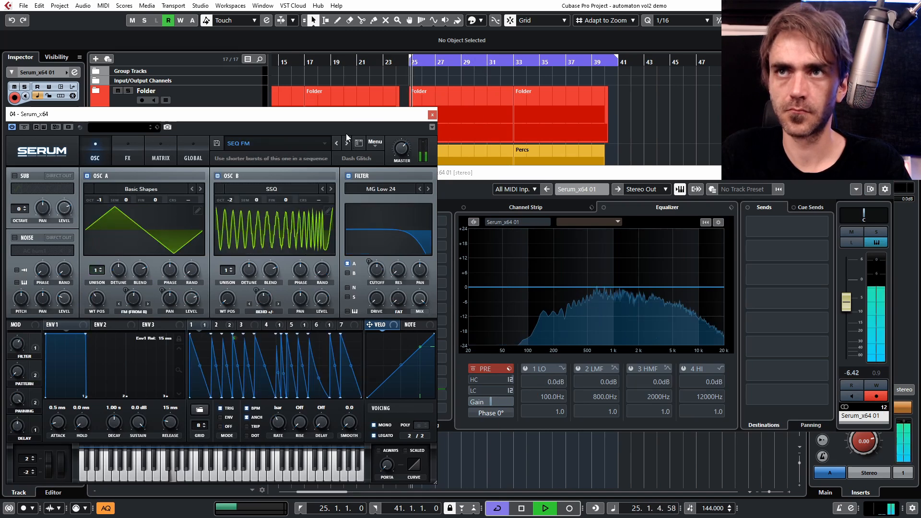
{"action": "left_click", "coordinate": [346, 146]}
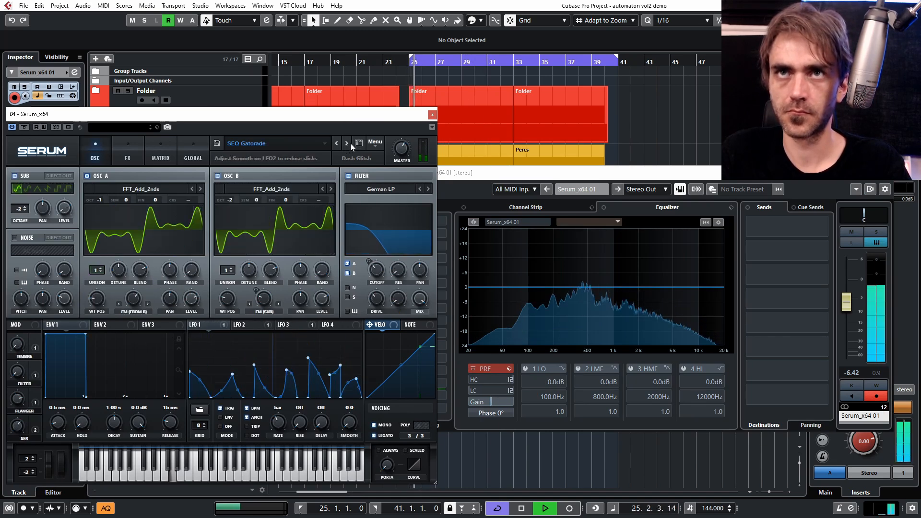
{"action": "left_click", "coordinate": [347, 143]}
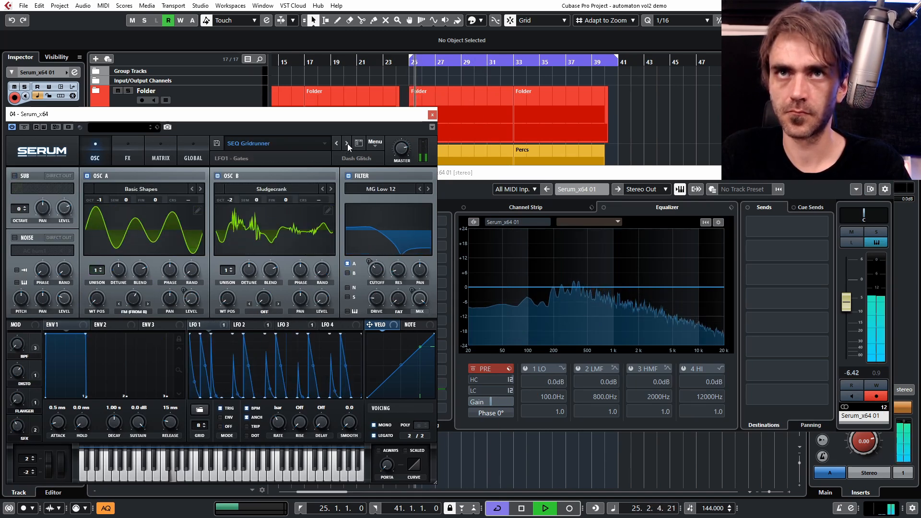
{"action": "left_click", "coordinate": [346, 143]}
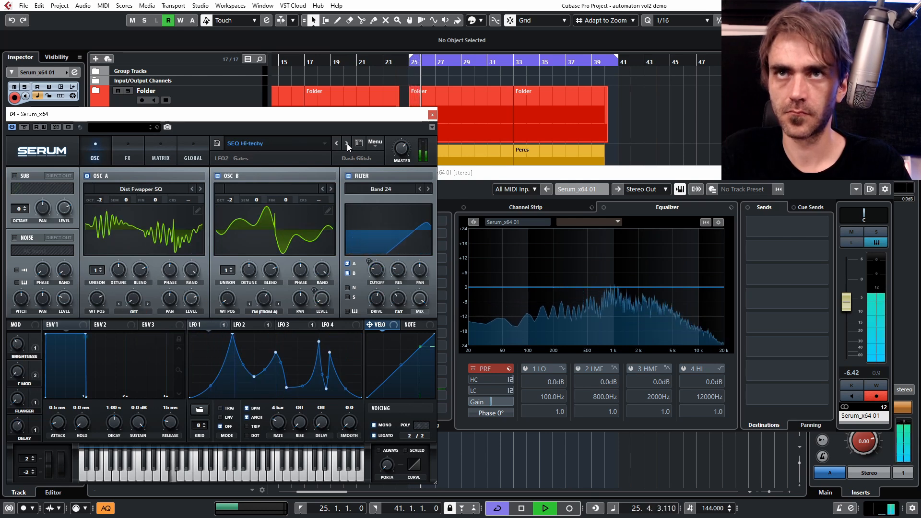
- Audition the presets from SEQ Humanoid through SEQ Landing Gear
{"action": "left_click", "coordinate": [347, 143]}
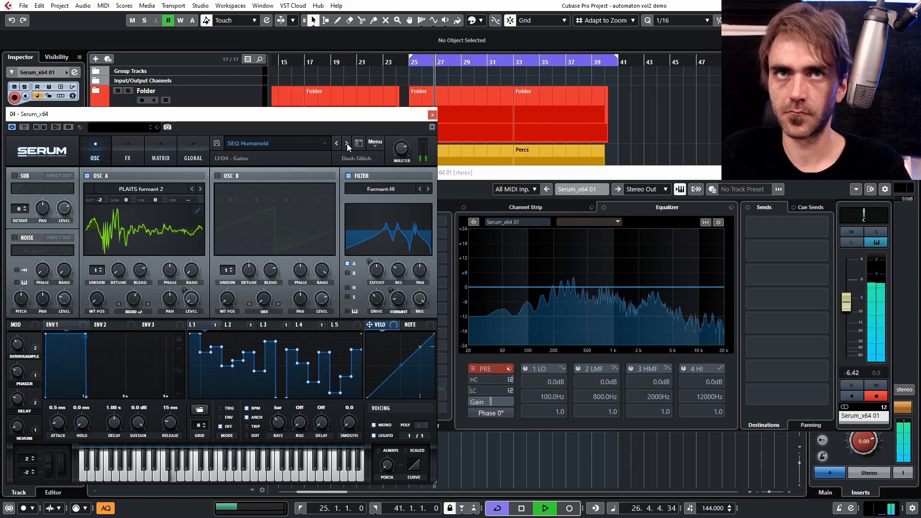
{"action": "left_click", "coordinate": [347, 143]}
{"action": "left_click", "coordinate": [347, 143]}
{"action": "left_click", "coordinate": [339, 142]}
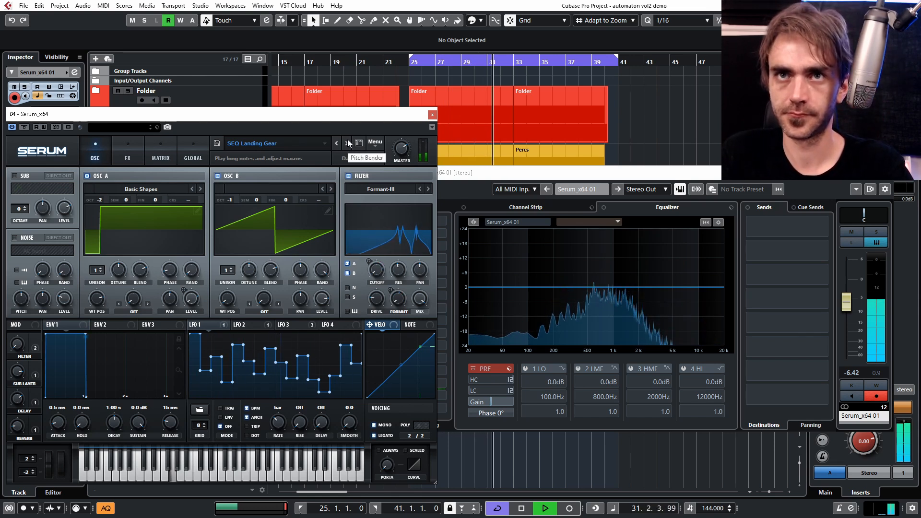
- Audition SEQ Layer Grids and SEQ Mars Attacks, and switch the track to SEQ Melody 01
{"action": "left_click", "coordinate": [348, 143]}
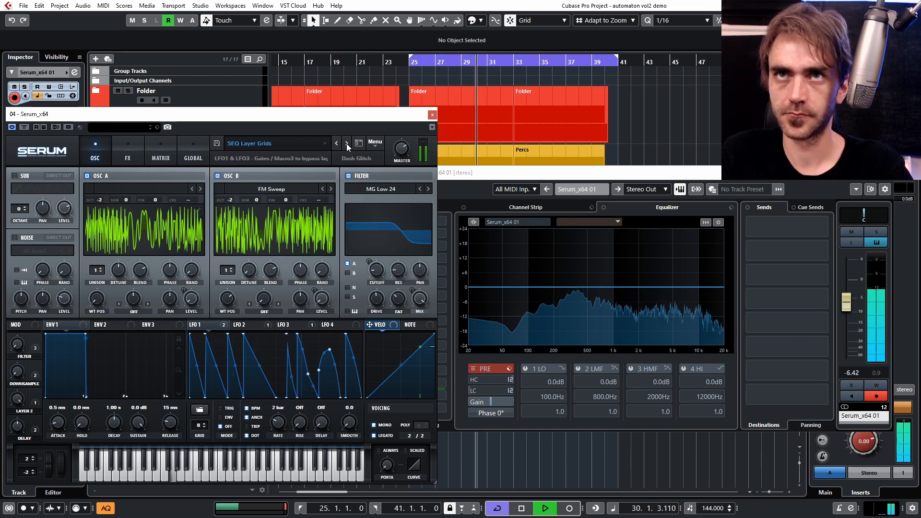
{"action": "left_click", "coordinate": [346, 143]}
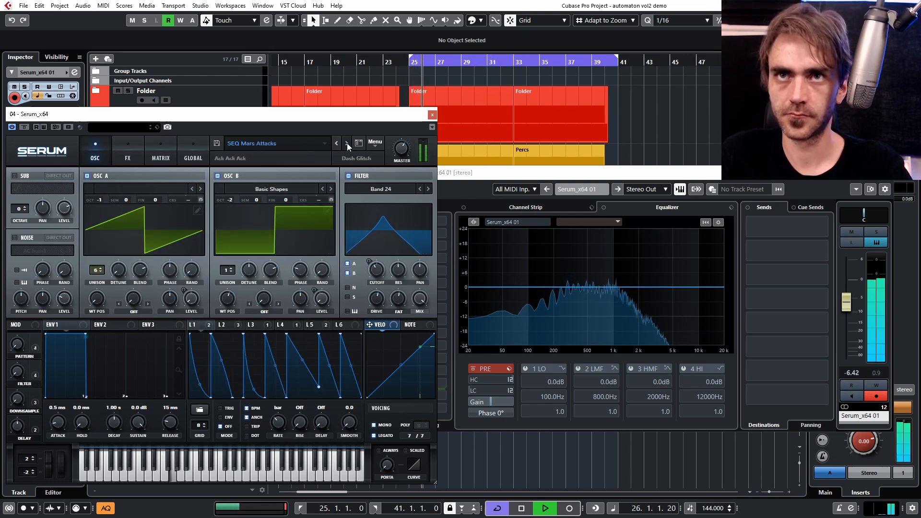
{"action": "left_click", "coordinate": [347, 143]}
{"action": "left_click", "coordinate": [347, 143]}
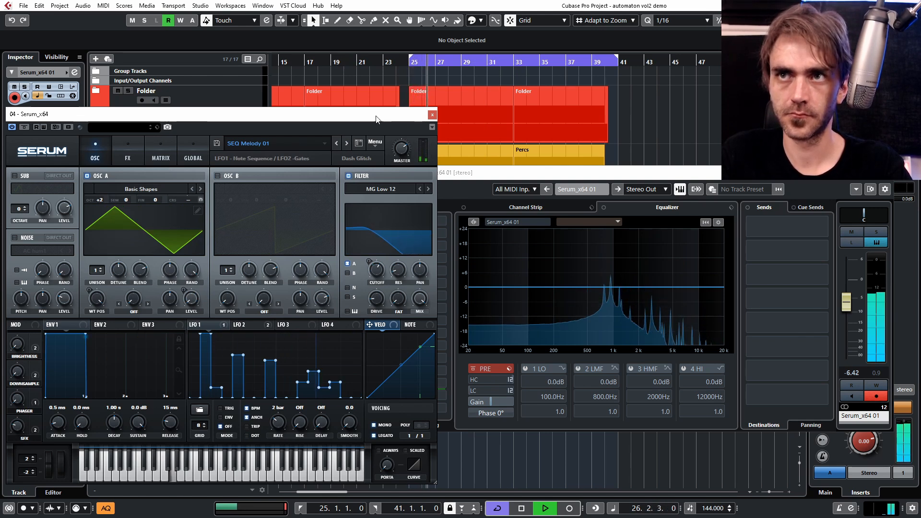
- Apply a 24 dB/Oct low cut just above 100 Hz to the track's equalizer and close the channel settings
{"action": "left_click", "coordinate": [510, 390]}
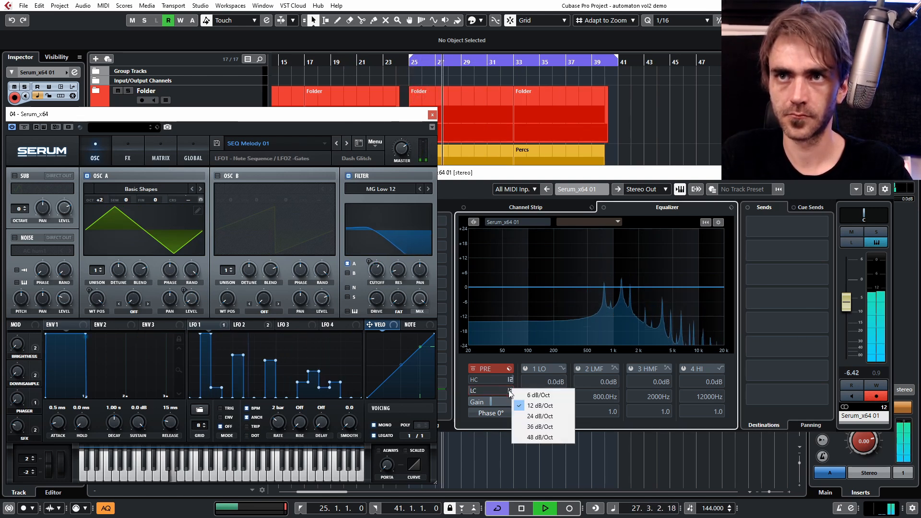
{"action": "left_click", "coordinate": [528, 466]}
{"action": "left_click", "coordinate": [472, 391]}
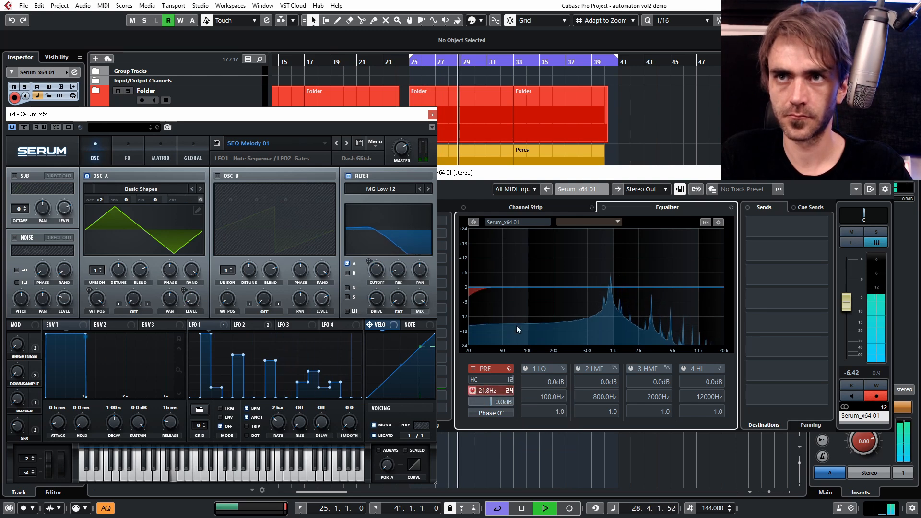
{"action": "left_click_drag", "start_coordinate": [472, 291], "coordinate": [536, 292]}
{"action": "left_click", "coordinate": [888, 172]}
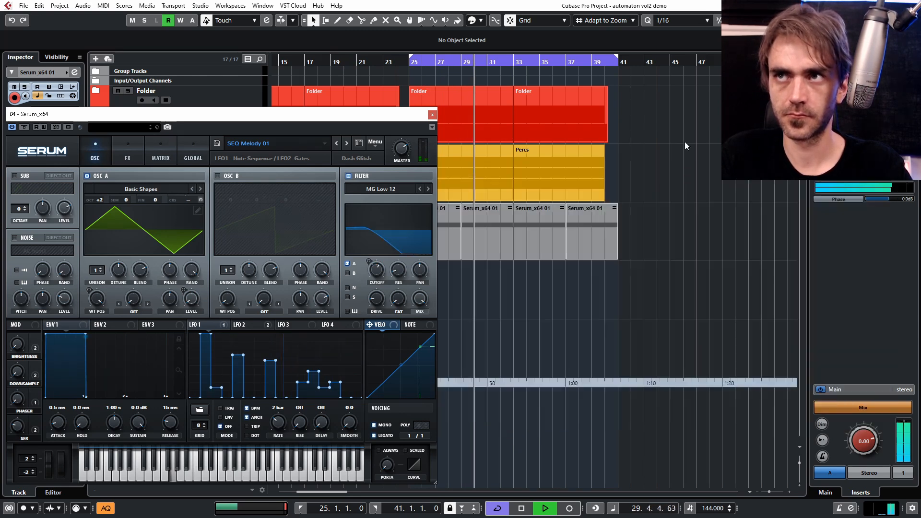
- Close the Serum window, play from about bar 17 and extend the lowest Serum track with clips from bar 25 to bar 41
{"action": "left_click", "coordinate": [432, 115]}
{"action": "scroll", "coordinate": [667, 196], "scroll_direction": "left", "scroll_amount": 3}
{"action": "key", "text": "g"}
{"action": "left_click_drag", "start_coordinate": [654, 227], "coordinate": [344, 351]}
{"action": "key", "text": "ctrl+z"}
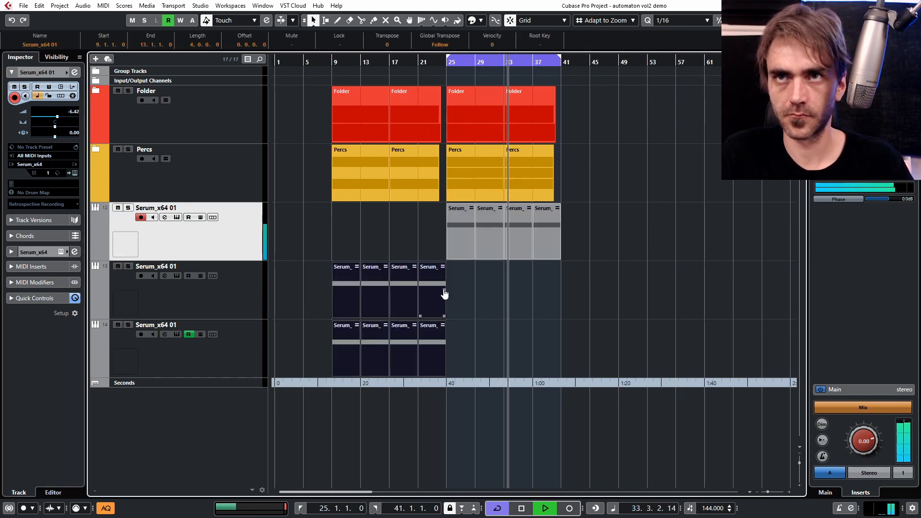
{"action": "left_click", "coordinate": [393, 67]}
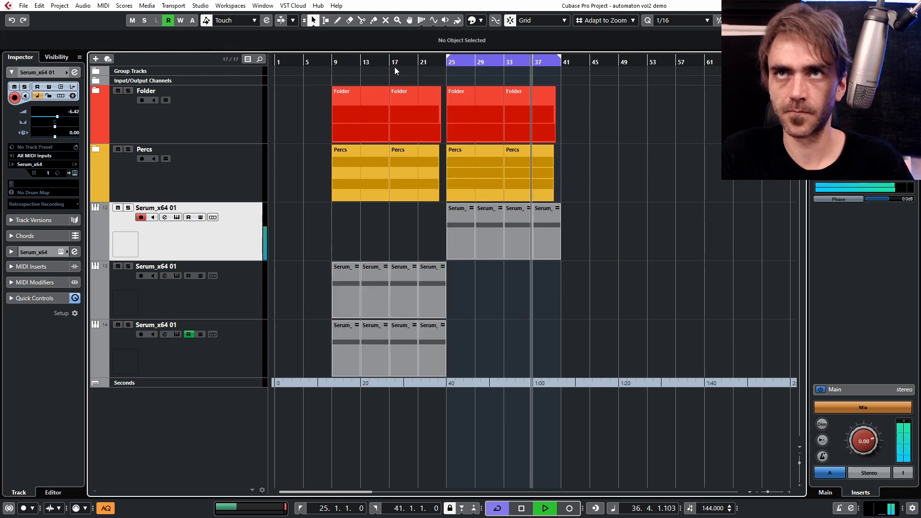
{"action": "left_click_drag", "start_coordinate": [456, 339], "coordinate": [565, 320]}
{"action": "left_click", "coordinate": [477, 346]}
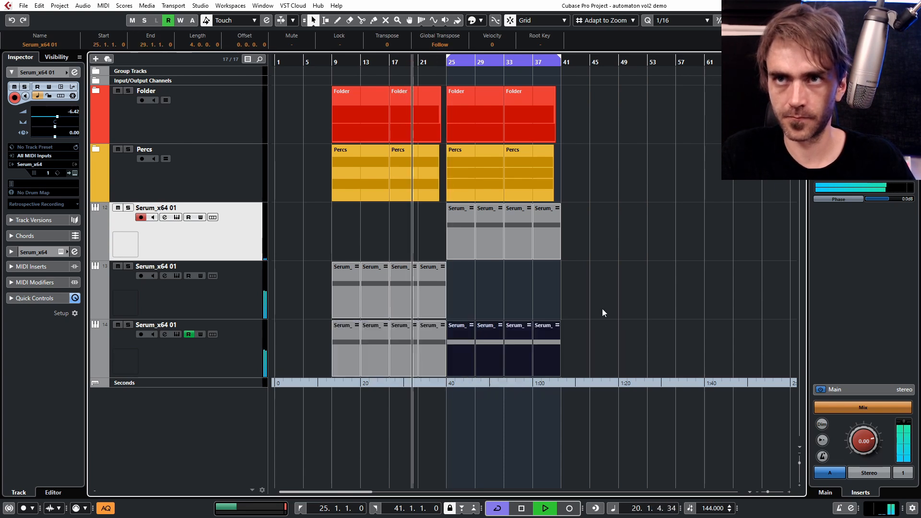
- Delete the Filter automation points beyond bar 25 on the lowest Serum track and hide its automation lane
{"action": "left_click", "coordinate": [94, 373]}
{"action": "left_click", "coordinate": [525, 407]}
{"action": "left_click_drag", "start_coordinate": [504, 412], "coordinate": [594, 381]}
{"action": "key", "text": "Delete"}
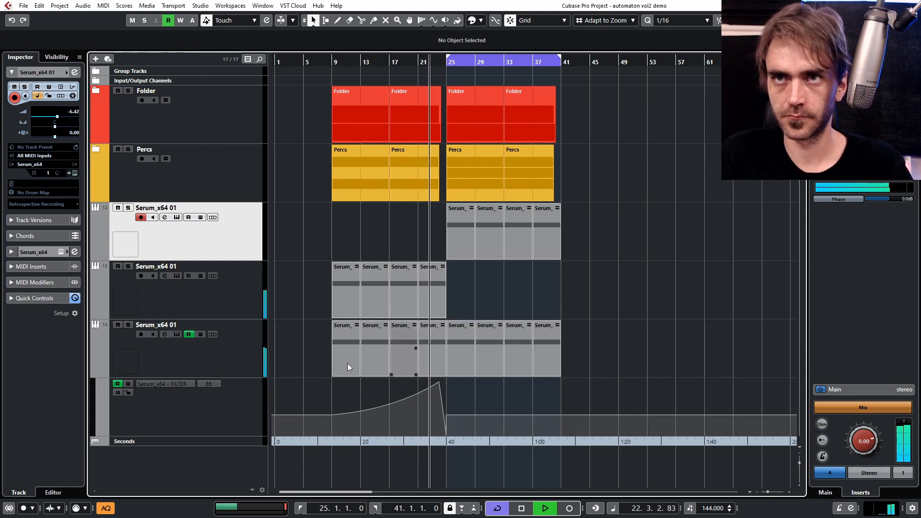
{"action": "left_click", "coordinate": [96, 371]}
- Shorten the last clip on the middle Serum track with normal sizing so it ends at bar 24
{"action": "scroll", "coordinate": [390, 282], "scroll_direction": "up", "scroll_amount": 2, "text": "ctrl"}
{"action": "scroll", "coordinate": [407, 284], "scroll_direction": "up", "scroll_amount": 4, "text": "ctrl"}
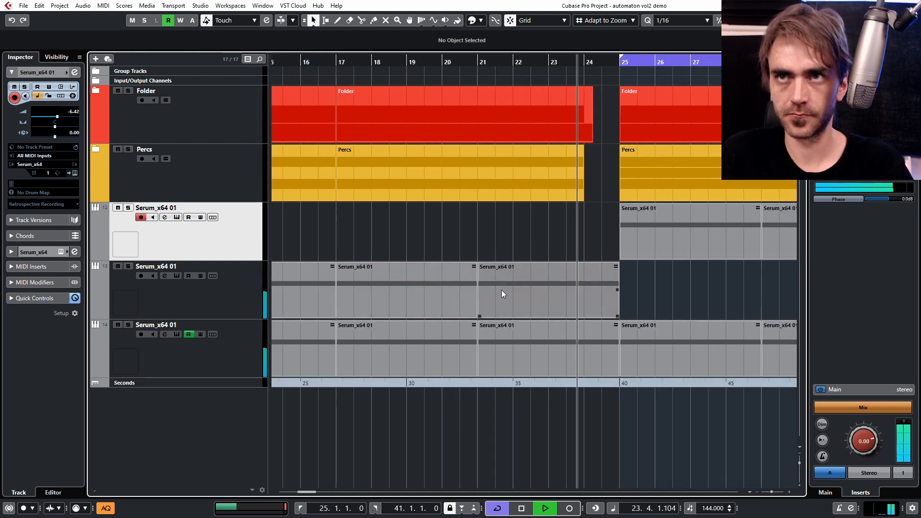
{"action": "left_click", "coordinate": [578, 290]}
{"action": "key", "text": "1"}
{"action": "key", "text": "1"}
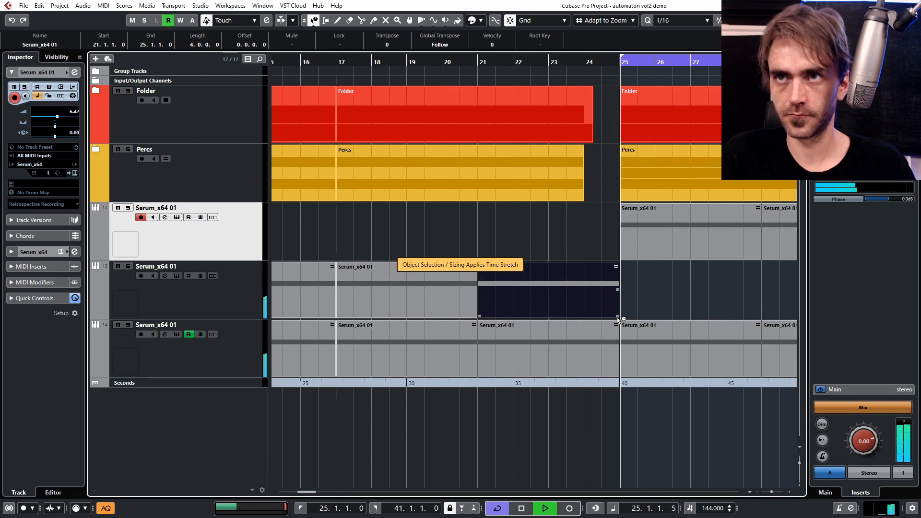
{"action": "key", "text": "1"}
{"action": "left_click_drag", "start_coordinate": [617, 319], "coordinate": [584, 319]}
{"action": "scroll", "coordinate": [598, 290], "scroll_direction": "down", "scroll_amount": 4, "text": "ctrl"}
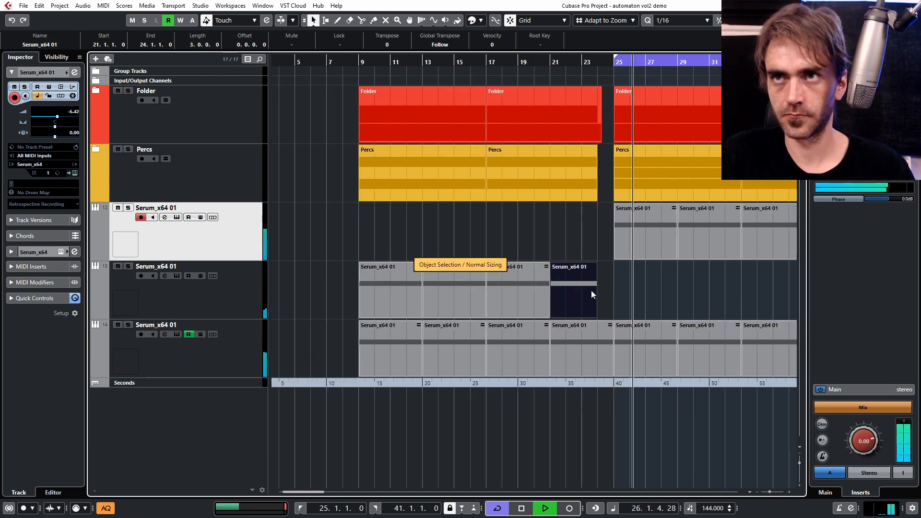
{"action": "scroll", "coordinate": [594, 291], "scroll_direction": "down", "scroll_amount": 4, "text": "shift"}
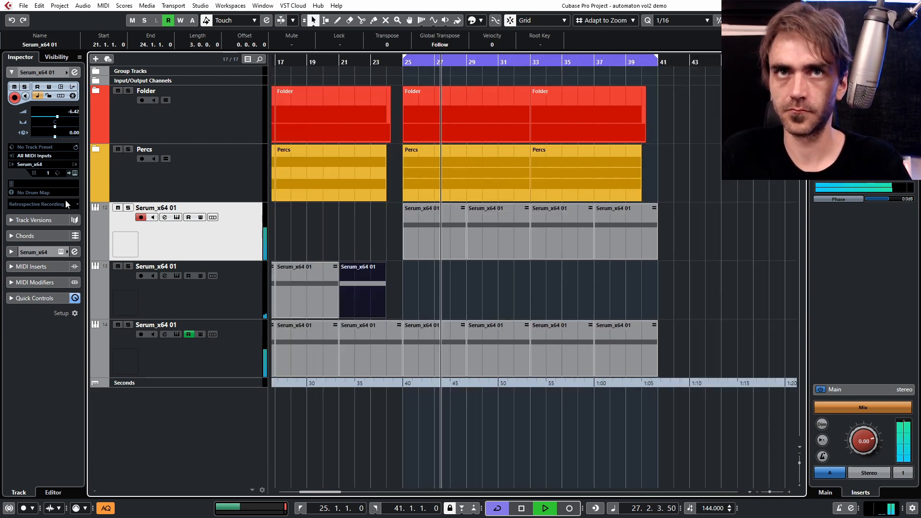
- Set the topmost Serum track's volume to -4.66 dB and reopen its Serum instrument
{"action": "scroll", "coordinate": [73, 116], "scroll_direction": "up", "scroll_amount": 3}
{"action": "scroll", "coordinate": [73, 116], "scroll_direction": "up", "scroll_amount": 1}
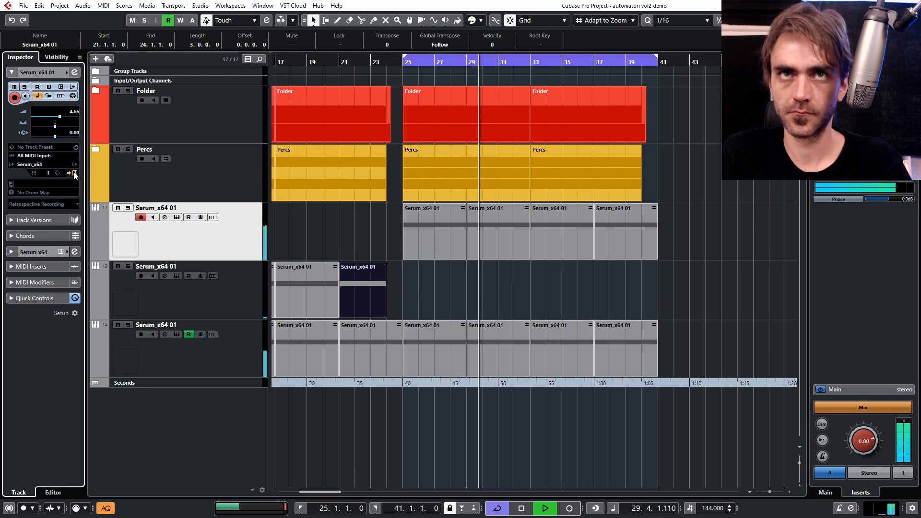
{"action": "left_click", "coordinate": [74, 172]}
- Restart playback to hear SEQ Melody 01, switch to SEQ Melody 02 and restart playback again
{"action": "left_click", "coordinate": [585, 281]}
{"action": "key", "text": "space"}
{"action": "key", "text": "space"}
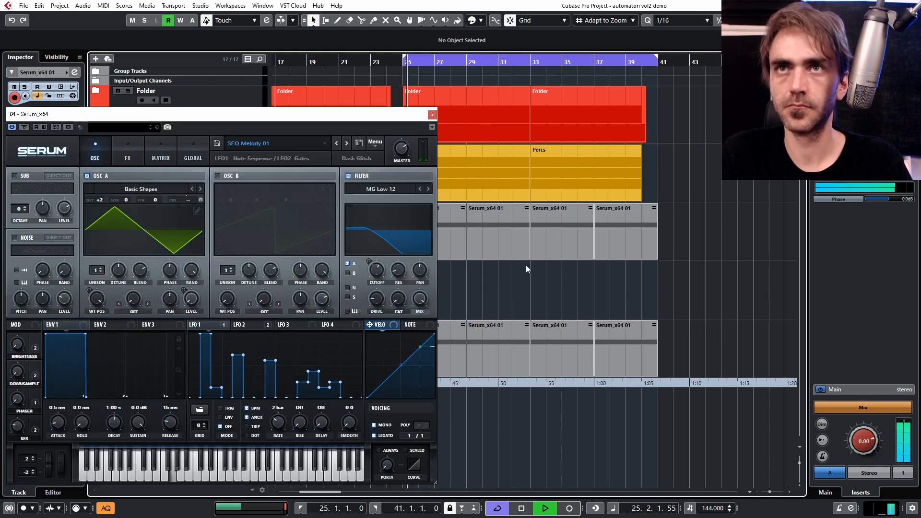
{"action": "left_click", "coordinate": [346, 142]}
{"action": "key", "text": "space"}
{"action": "key", "text": "space"}
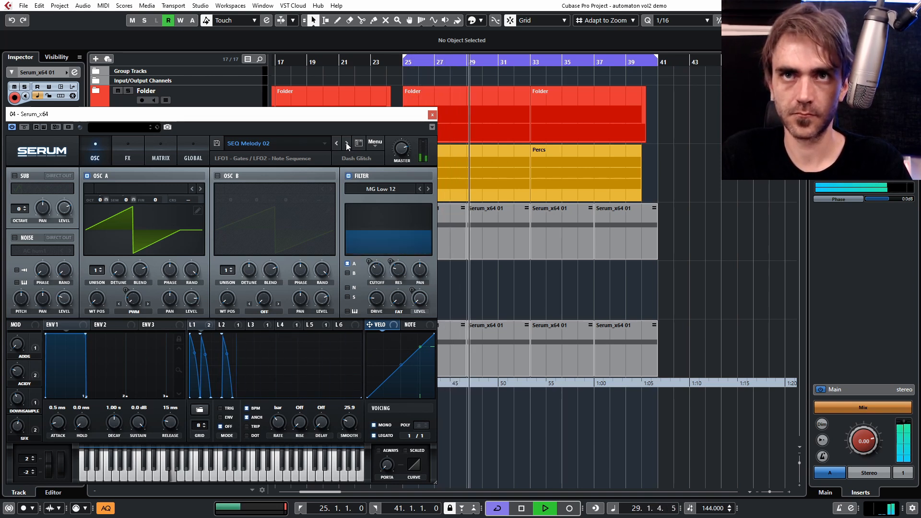
- Tweak the Adds, Acidy, Downsample and SFX macros of SEQ Melody 02 during playback, sweeping SFX up to 100%
{"action": "left_click_drag", "start_coordinate": [175, 118], "coordinate": [253, 81]}
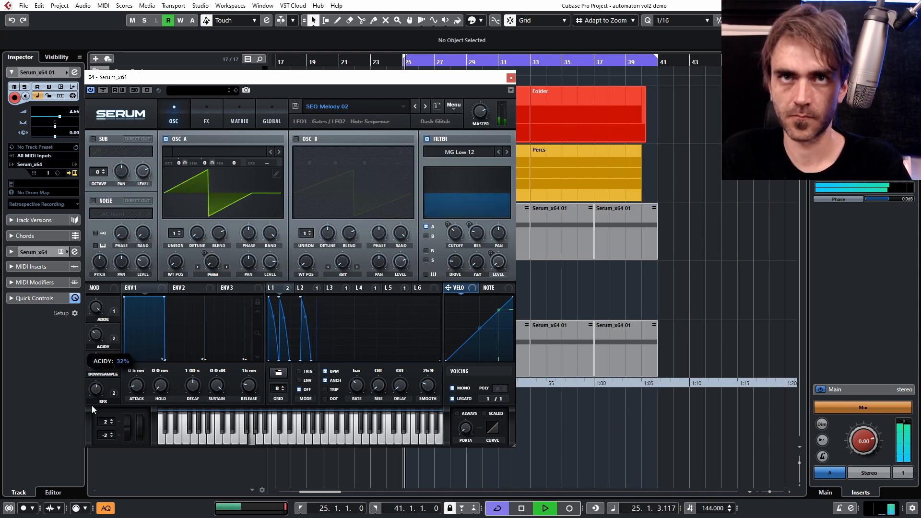
{"action": "mouse_move", "coordinate": [93, 345]}
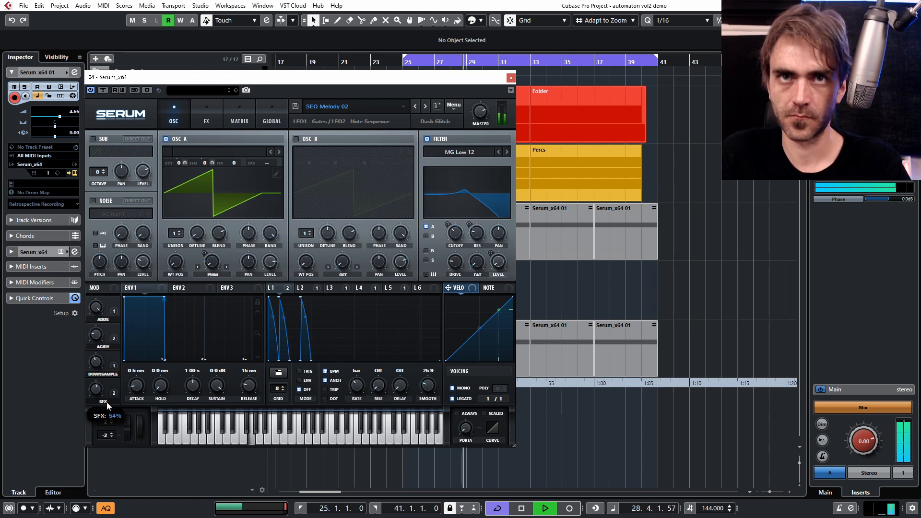
{"action": "mouse_move", "coordinate": [98, 367]}
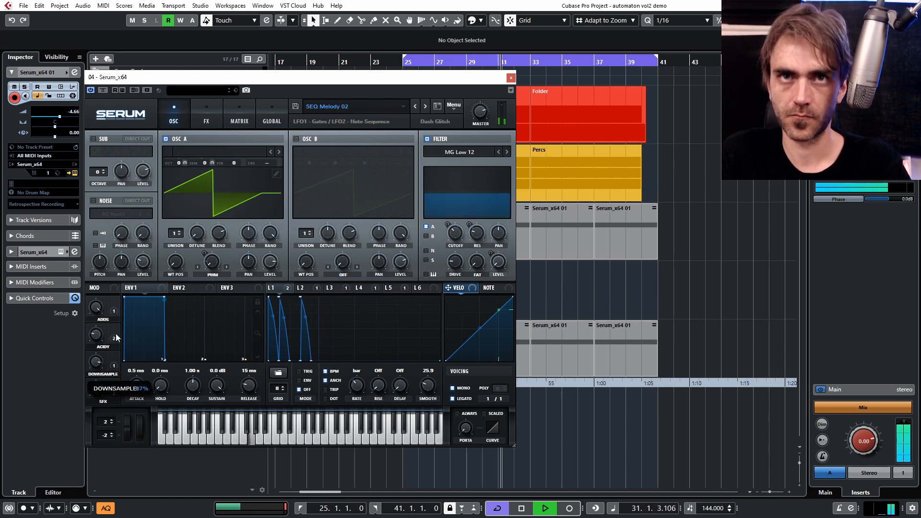
{"action": "mouse_move", "coordinate": [99, 312]}
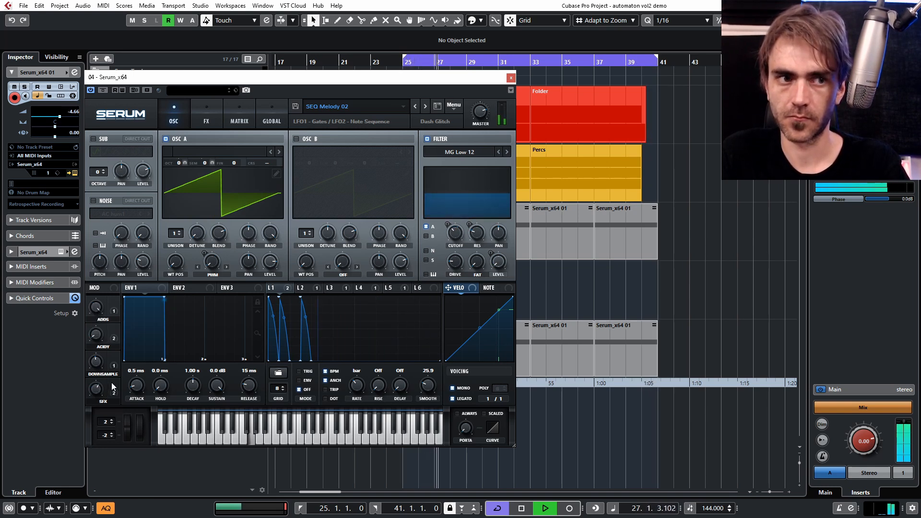
{"action": "left_click_drag", "start_coordinate": [98, 395], "coordinate": [101, 394]}
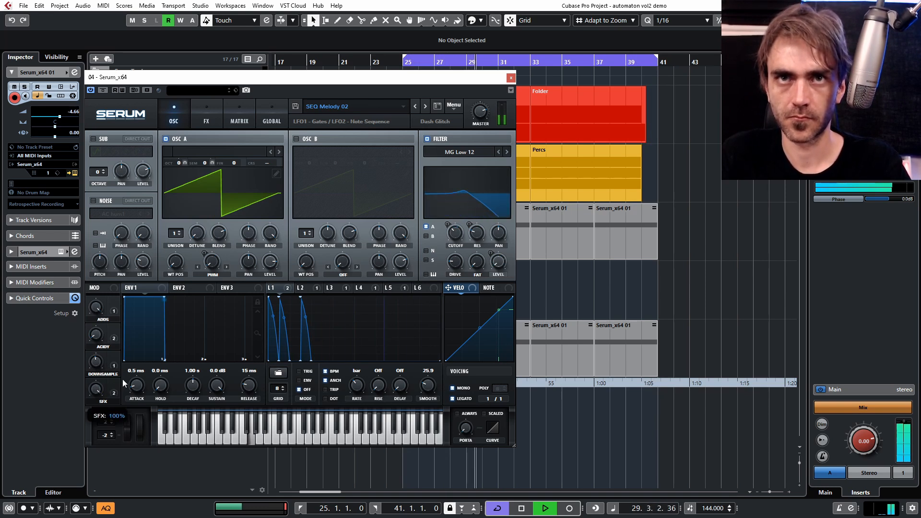
{"action": "left_click_drag", "start_coordinate": [102, 404], "coordinate": [114, 383]}
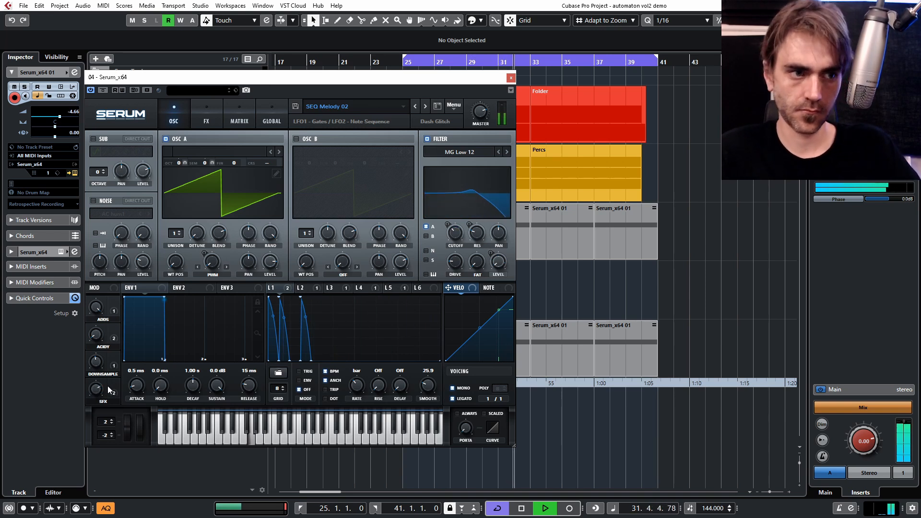
- Stop playback and look through the LFO shapes of SEQ Melody 02, ending on LFO 2
{"action": "key", "text": "space"}
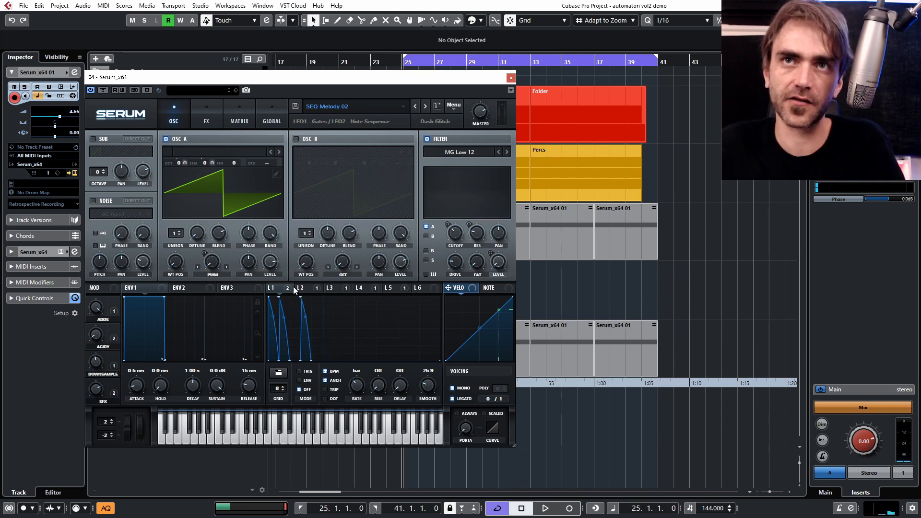
{"action": "left_click", "coordinate": [287, 288]}
{"action": "left_click", "coordinate": [318, 289]}
{"action": "left_click", "coordinate": [338, 288]}
{"action": "left_click", "coordinate": [305, 288]}
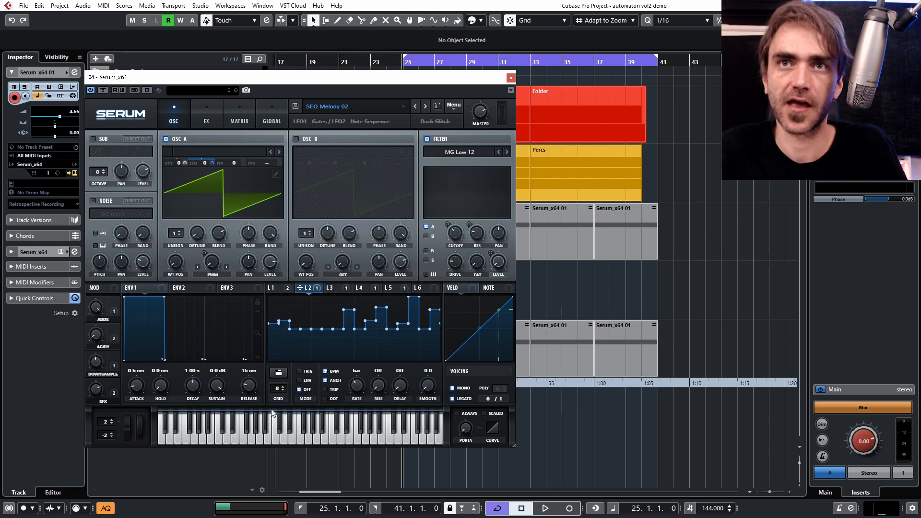
- Load the Melody 1 shape from the Glitch Automaton 2 LFO Shapes into LFO 2 and start playback
{"action": "left_click", "coordinate": [283, 373]}
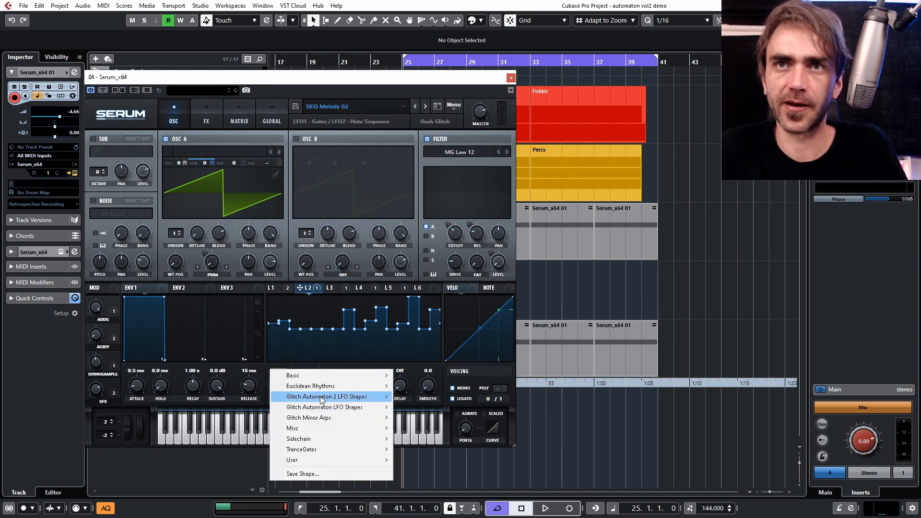
{"action": "mouse_move", "coordinate": [321, 399]}
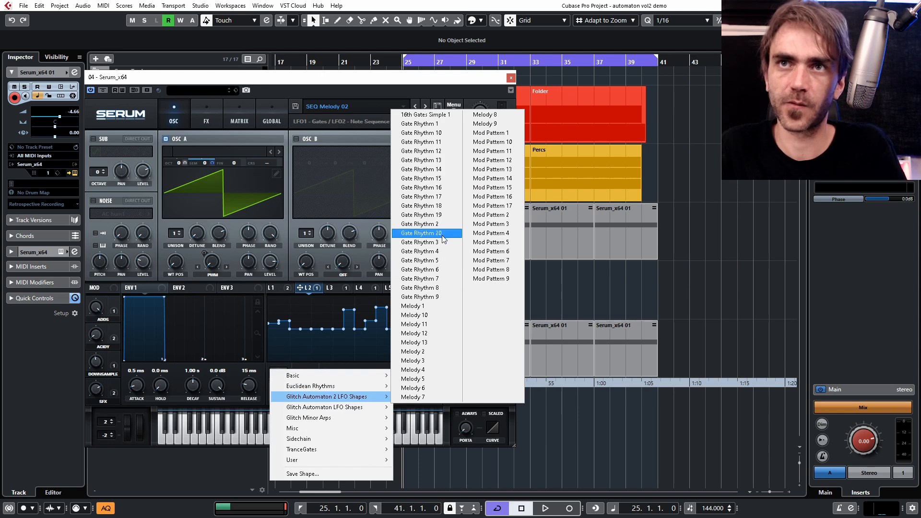
{"action": "left_click", "coordinate": [430, 312]}
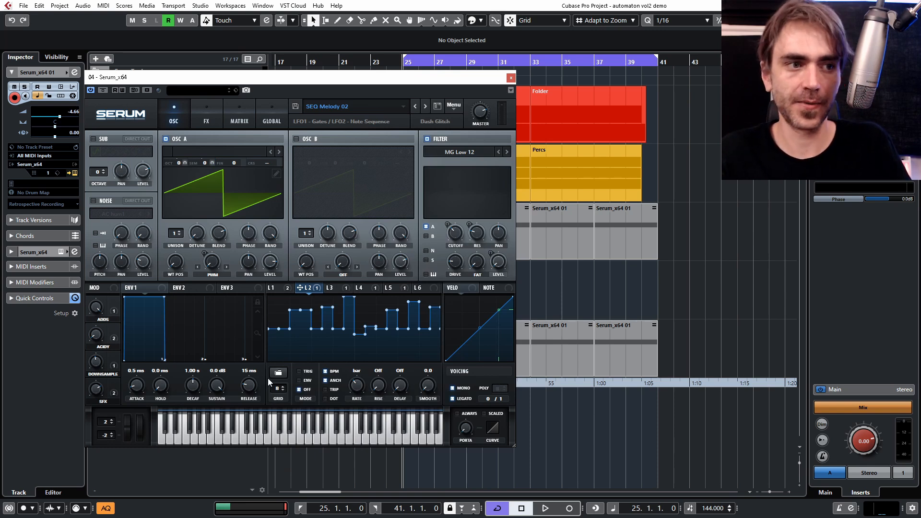
{"action": "key", "text": "space"}
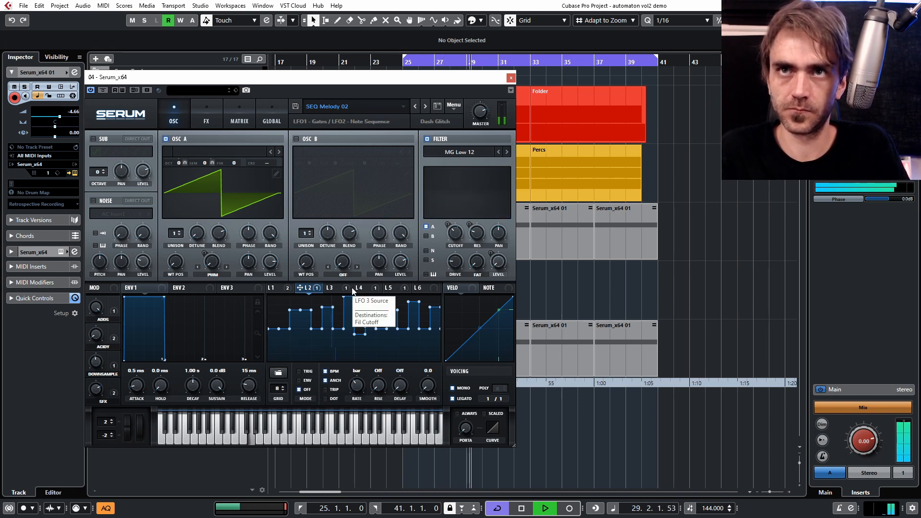
- Advance LFO 2 through the next three melody shapes during playback, tweaking the Acidy macro between them
{"action": "left_click", "coordinate": [277, 375]}
{"action": "key", "text": "space"}
{"action": "key", "text": "space"}
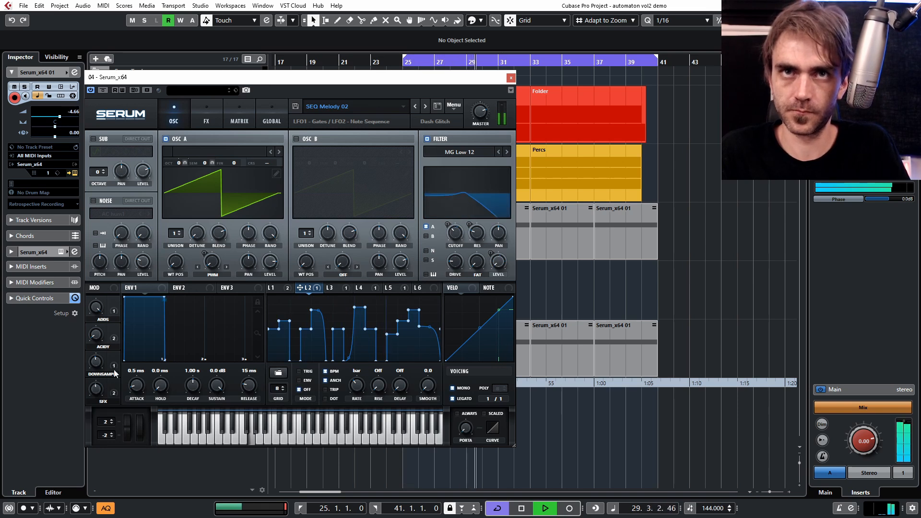
{"action": "left_click_drag", "start_coordinate": [106, 334], "coordinate": [115, 281]}
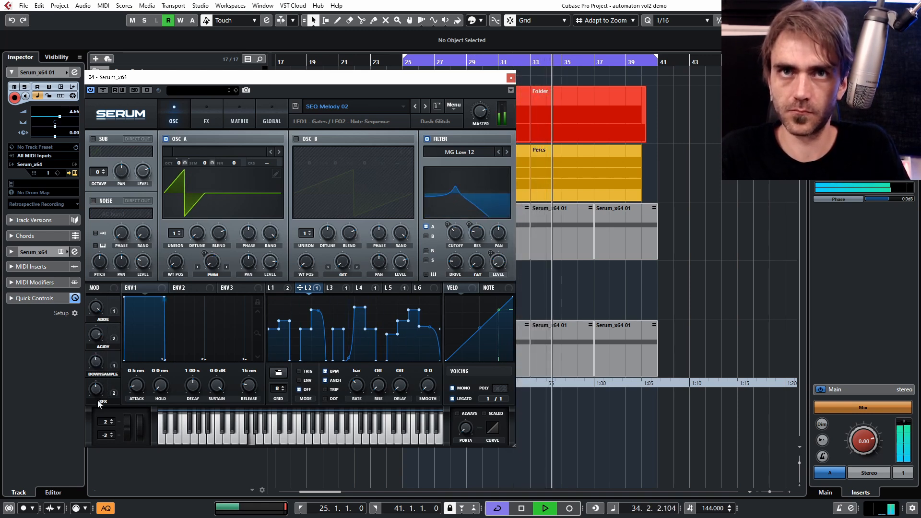
{"action": "mouse_move", "coordinate": [97, 386]}
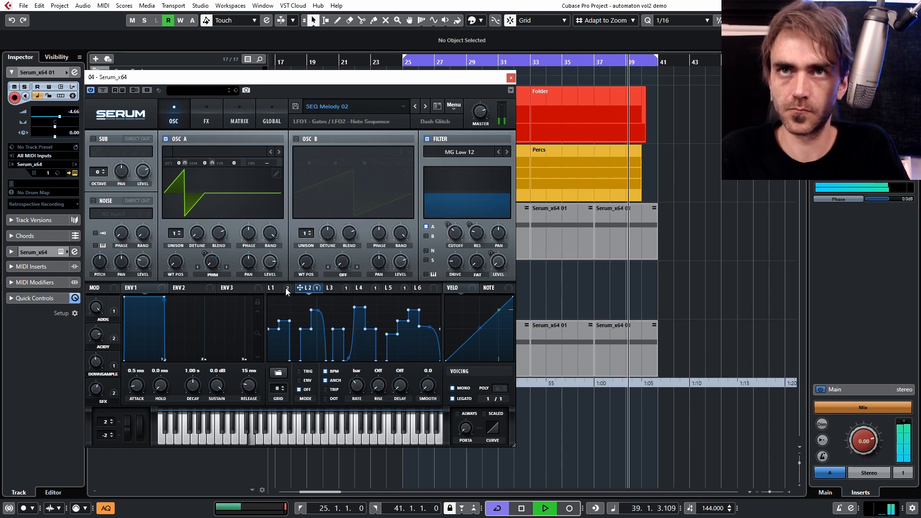
{"action": "left_click", "coordinate": [276, 375], "text": "shift"}
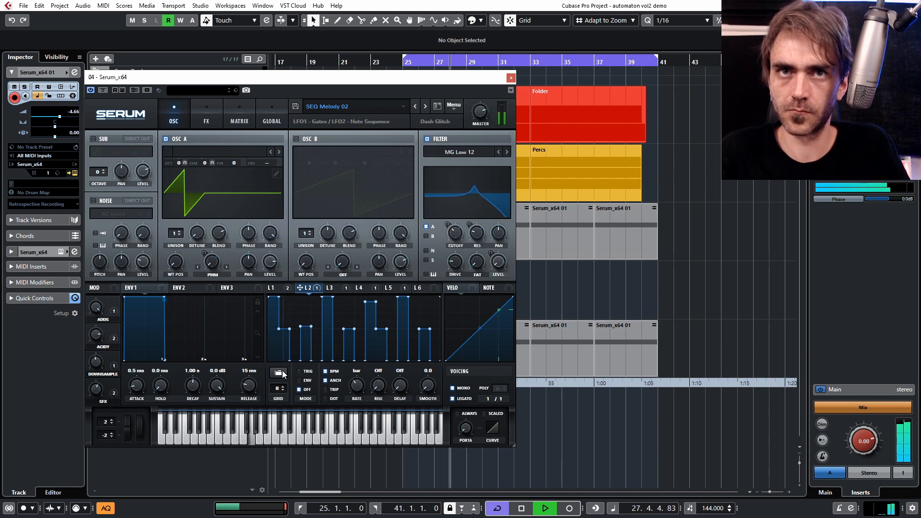
{"action": "left_click_drag", "start_coordinate": [92, 335], "coordinate": [94, 344]}
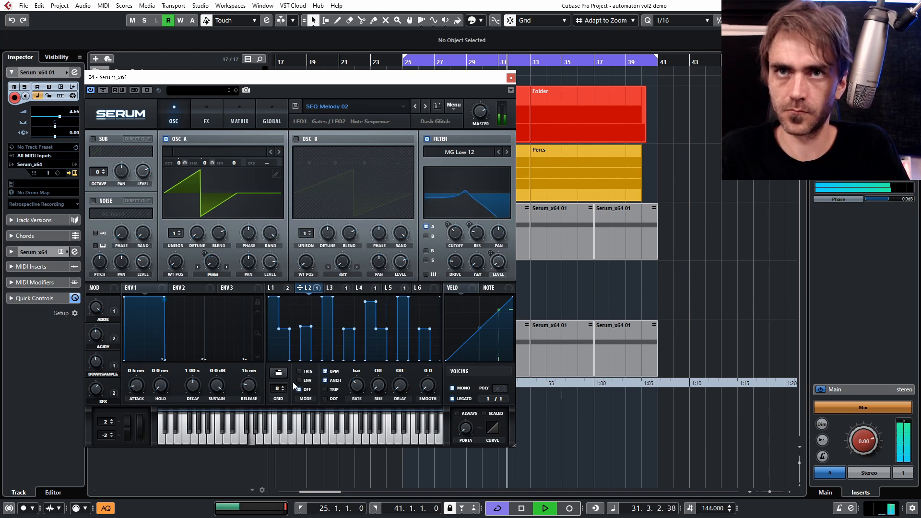
{"action": "left_click", "coordinate": [280, 374], "text": "shift"}
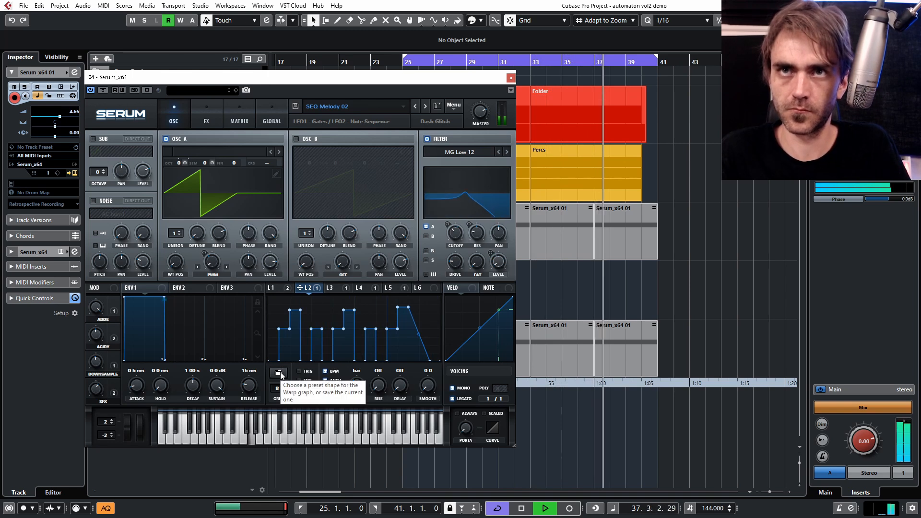
- Audition the remaining melody shapes on LFO 2 one after another, restarting playback from bar 25 for each
{"action": "key", "text": "space"}
{"action": "key", "text": "space"}
{"action": "left_click", "coordinate": [278, 372]}
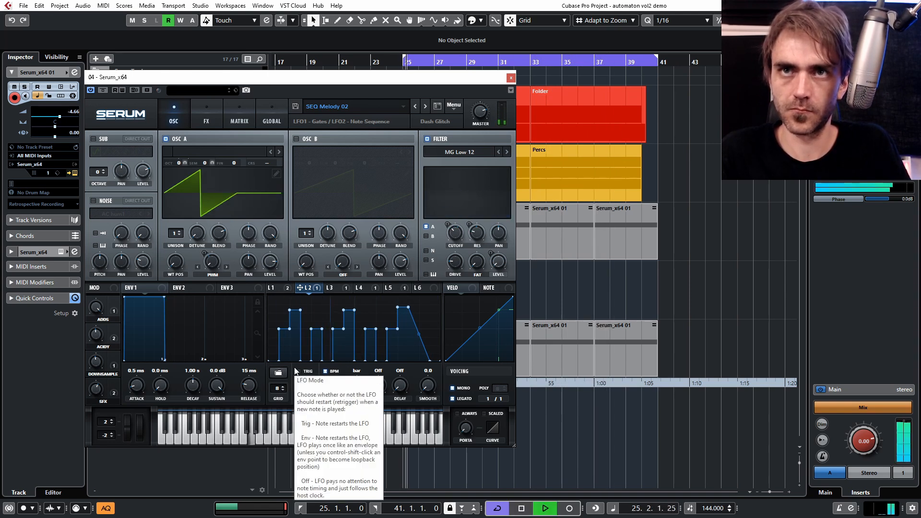
{"action": "left_click", "coordinate": [278, 373]}
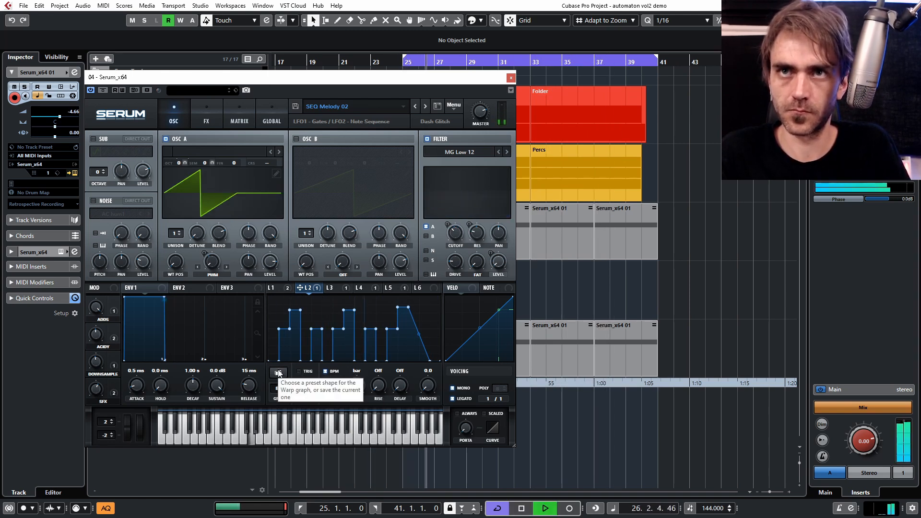
{"action": "left_click", "coordinate": [277, 376], "text": "shift"}
{"action": "key", "text": "space"}
{"action": "key", "text": "space"}
{"action": "left_click", "coordinate": [278, 374], "text": "shift"}
{"action": "key", "text": "space"}
{"action": "key", "text": "space"}
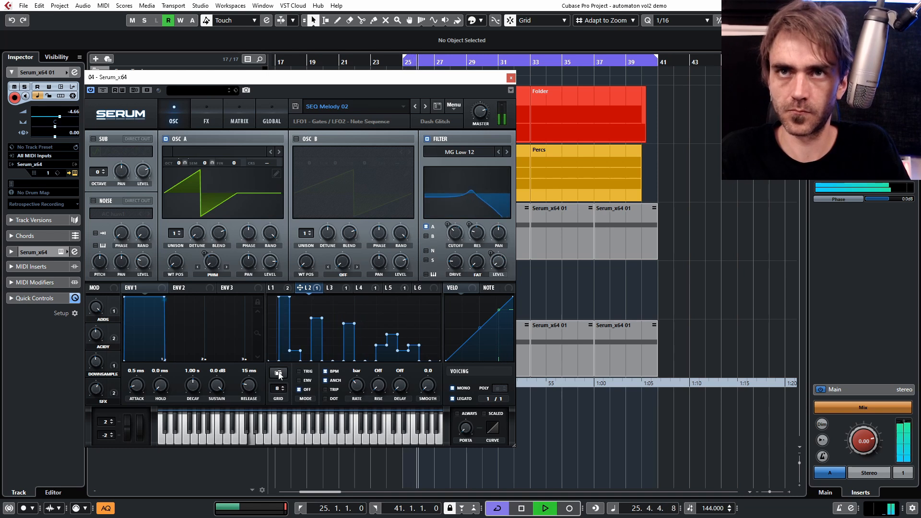
{"action": "left_click", "coordinate": [278, 373], "text": "shift"}
{"action": "key", "text": "space"}
{"action": "key", "text": "space"}
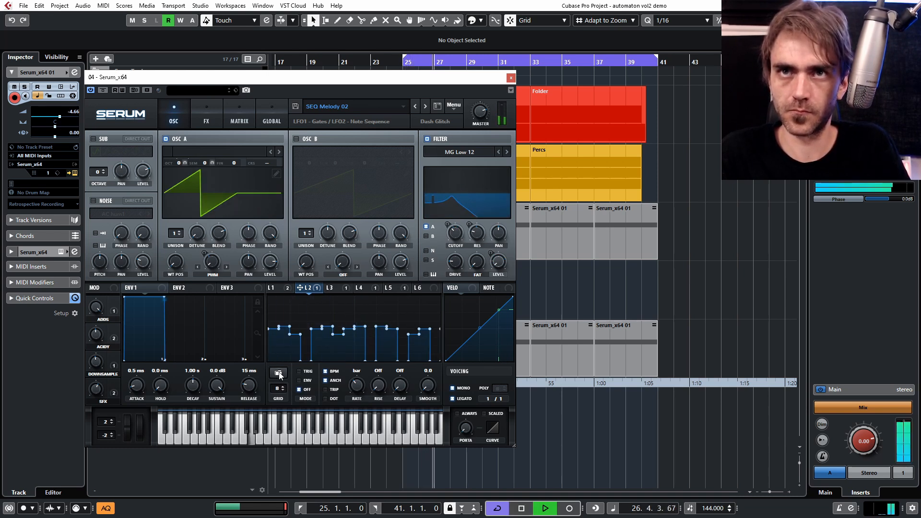
{"action": "left_click", "coordinate": [279, 374], "text": "shift"}
{"action": "key", "text": "space"}
{"action": "key", "text": "space"}
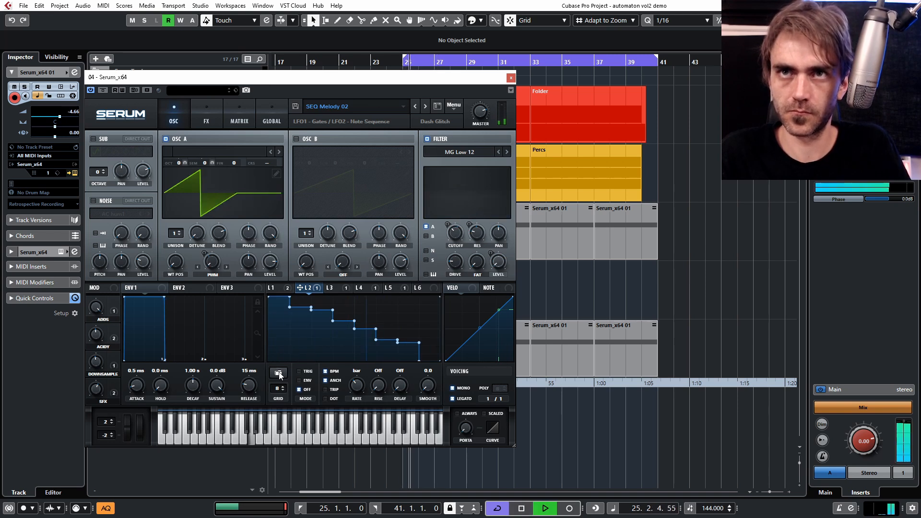
{"action": "left_click", "coordinate": [278, 374], "text": "shift"}
{"action": "key", "text": "space"}
{"action": "key", "text": "space"}
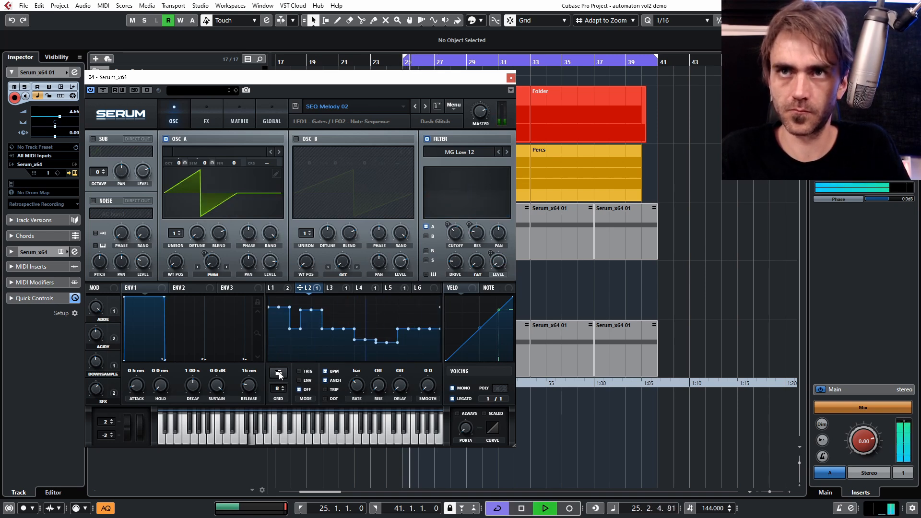
{"action": "left_click", "coordinate": [278, 374], "text": "shift"}
{"action": "key", "text": "space"}
{"action": "key", "text": "space"}
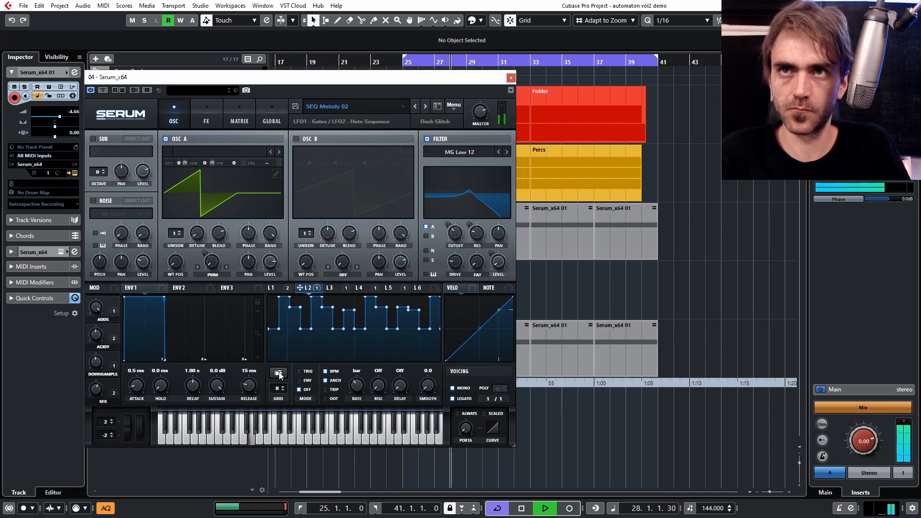
{"action": "left_click", "coordinate": [278, 374], "text": "shift"}
{"action": "key", "text": "space"}
{"action": "key", "text": "space"}
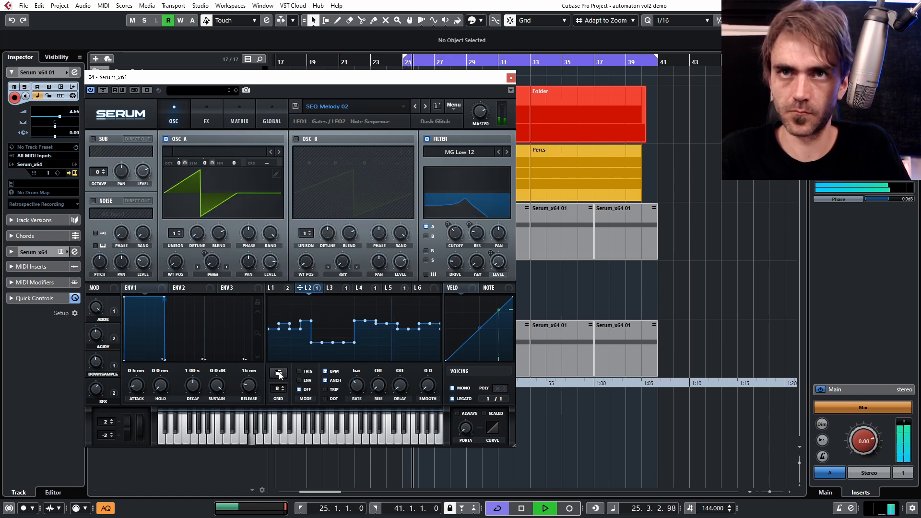
{"action": "left_click", "coordinate": [279, 374], "text": "shift"}
{"action": "key", "text": "space"}
{"action": "key", "text": "space"}
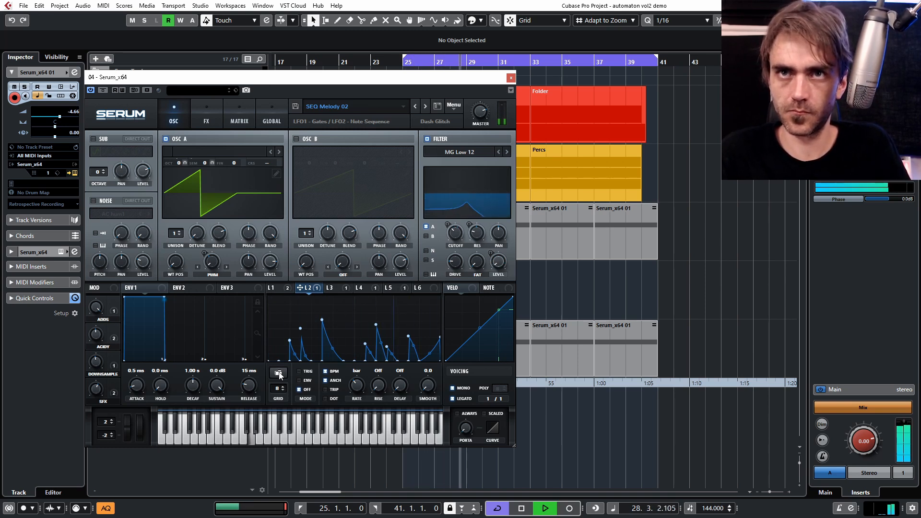
- Stop playback and load the Glitch Automaton 2 shape Melody 1 back into LFO 2
{"action": "key", "text": "space"}
{"action": "left_click", "coordinate": [278, 374]}
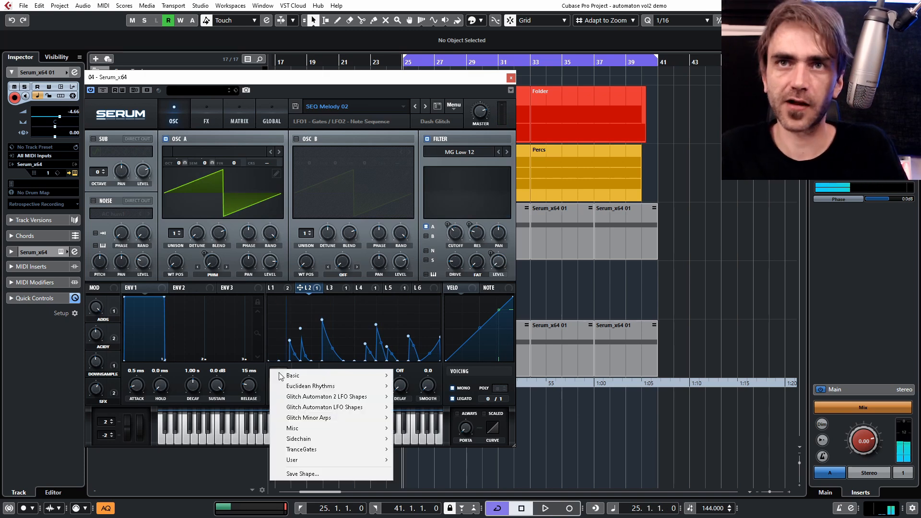
{"action": "mouse_move", "coordinate": [332, 396]}
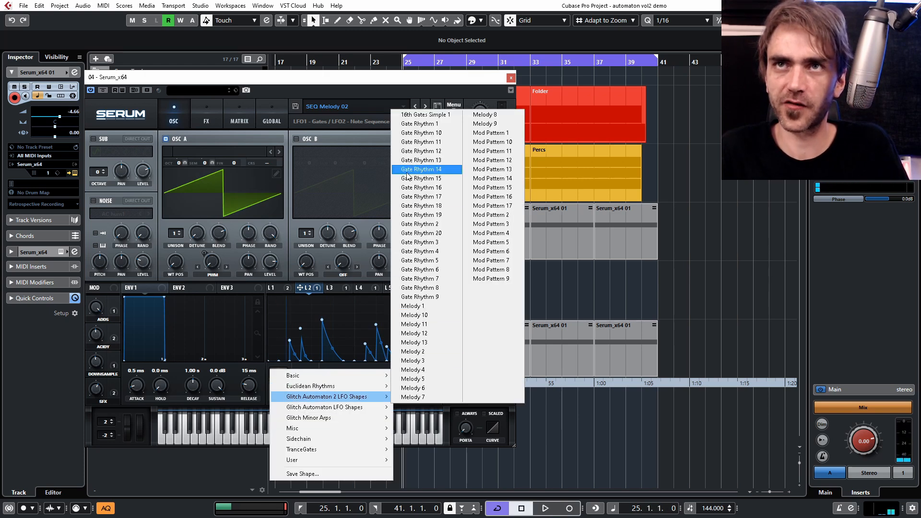
{"action": "left_click", "coordinate": [413, 305]}
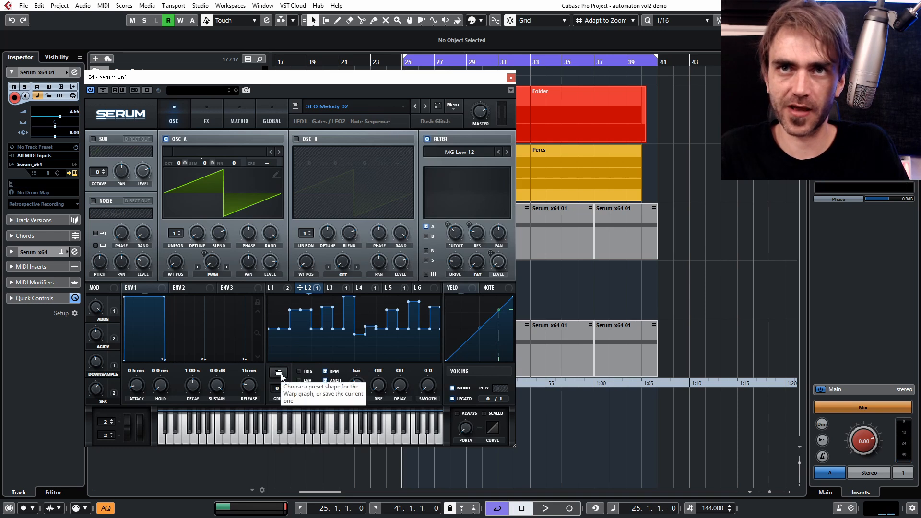
- Show LFO 1 and audition SEQ Melody 02 while sweeping Adds to 100% and tweaking SFX, stopping playback at the end
{"action": "left_click", "coordinate": [278, 289]}
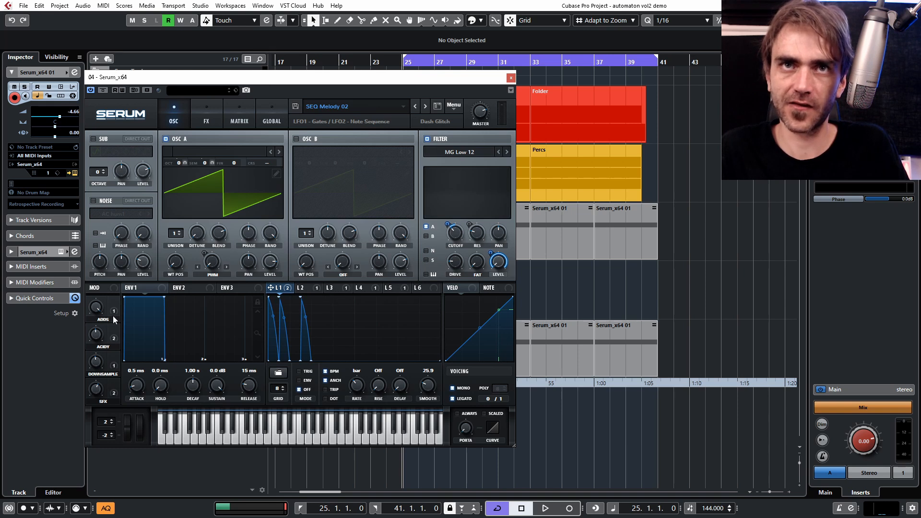
{"action": "left_click_drag", "start_coordinate": [96, 308], "coordinate": [86, 411]}
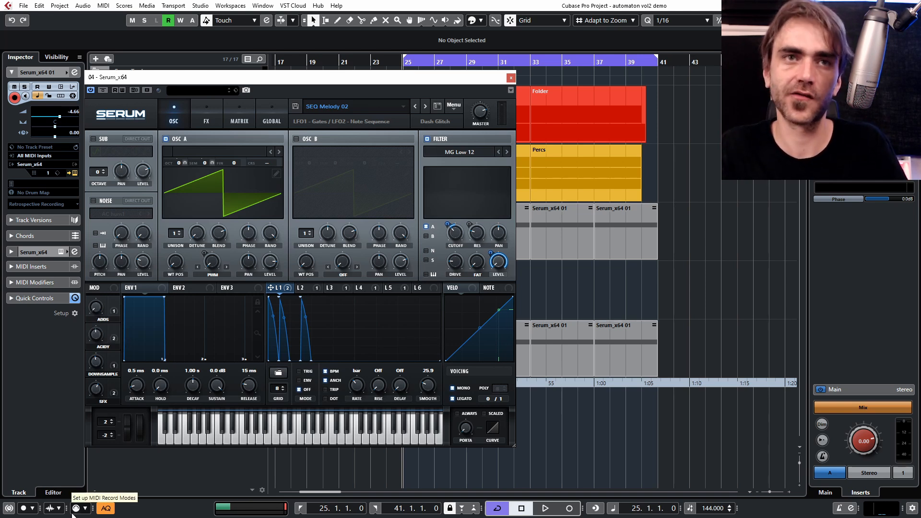
{"action": "key", "text": "space"}
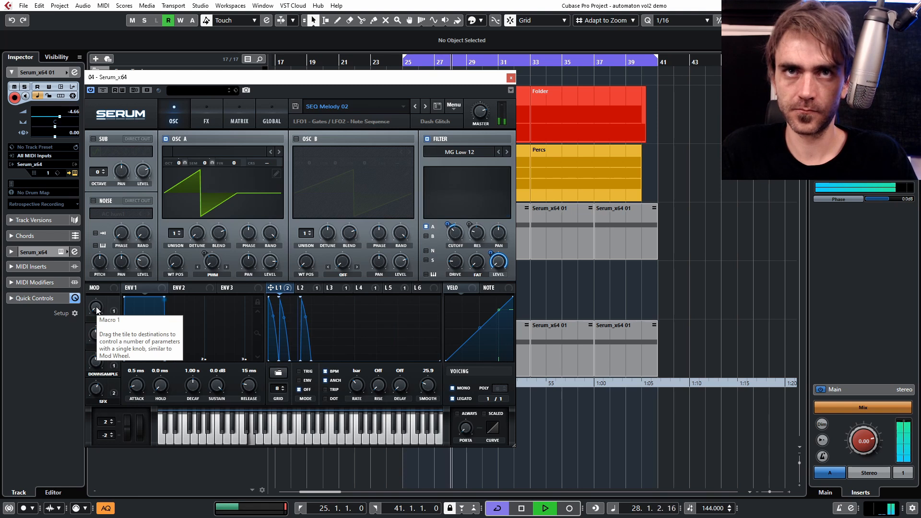
{"action": "left_click_drag", "start_coordinate": [97, 307], "coordinate": [150, 235]}
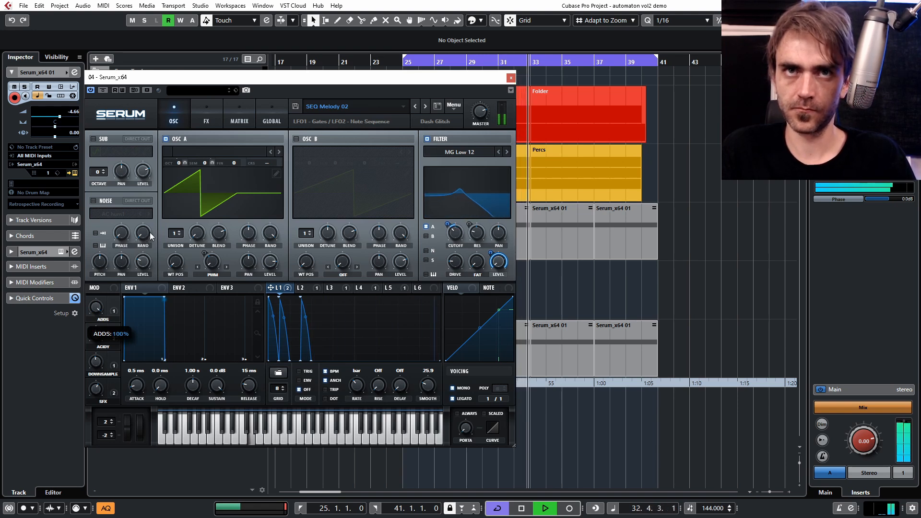
{"action": "left_click_drag", "start_coordinate": [96, 394], "coordinate": [106, 385]}
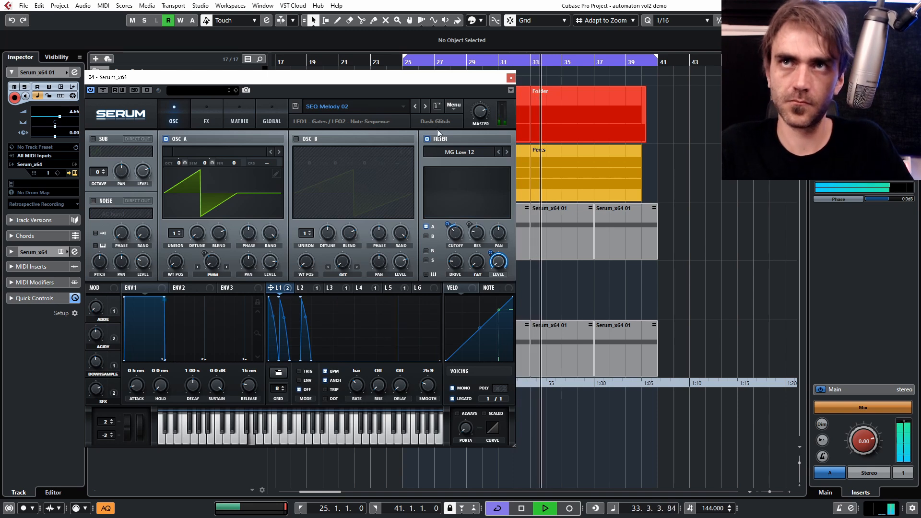
{"action": "key", "text": "space"}
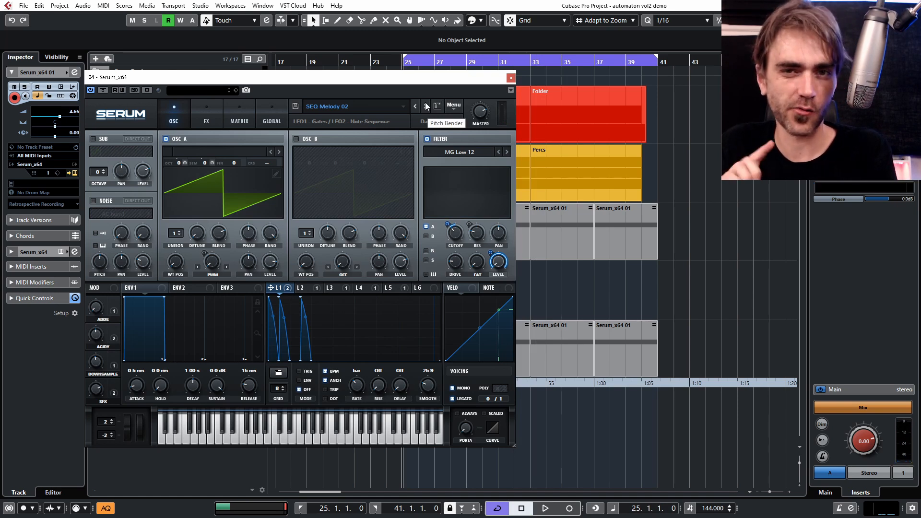
- Restart playback, switch to SEQ Melody 03 and tweak its Filter, Shponglize and SFX macros, ending with Filter at 0%
{"action": "key", "text": "space"}
{"action": "left_click", "coordinate": [425, 106]}
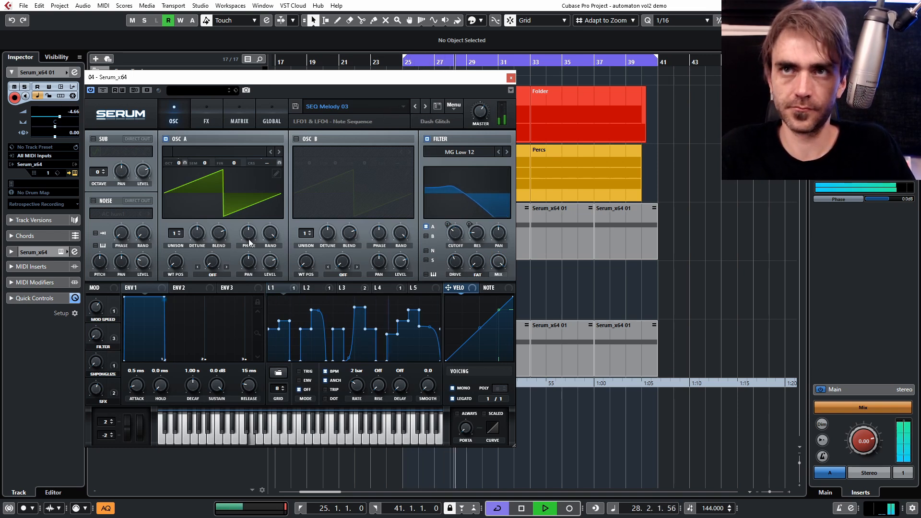
{"action": "left_click_drag", "start_coordinate": [96, 339], "coordinate": [119, 294]}
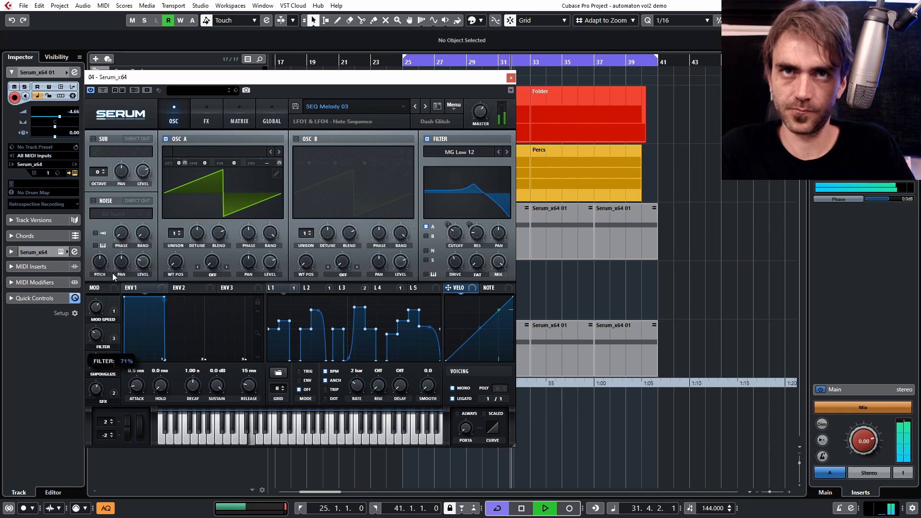
{"action": "left_click_drag", "start_coordinate": [96, 363], "coordinate": [138, 137]}
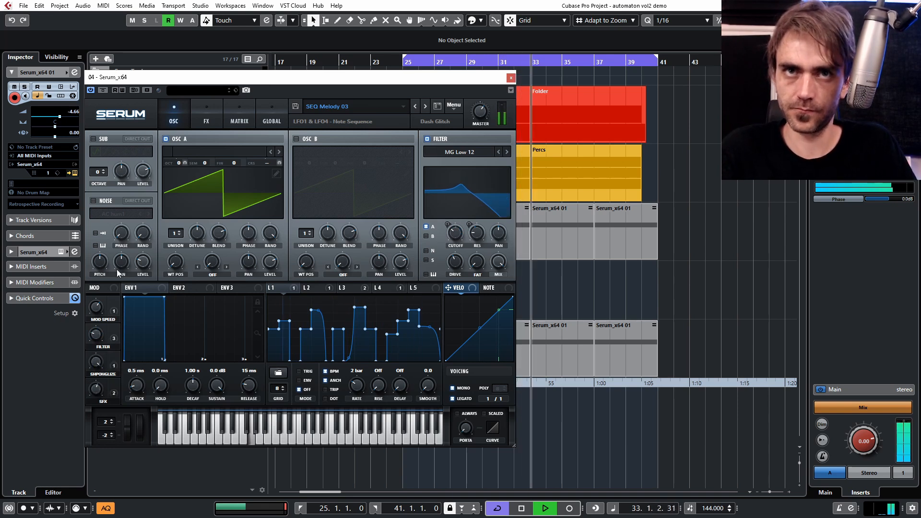
{"action": "mouse_move", "coordinate": [96, 335]}
{"action": "left_mouse_down"}
{"action": "mouse_move", "coordinate": [102, 303]}
{"action": "mouse_move", "coordinate": [94, 349]}
{"action": "mouse_move", "coordinate": [109, 312]}
{"action": "mouse_move", "coordinate": [100, 341]}
{"action": "left_mouse_up"}
{"action": "left_click_drag", "start_coordinate": [97, 389], "coordinate": [103, 375]}
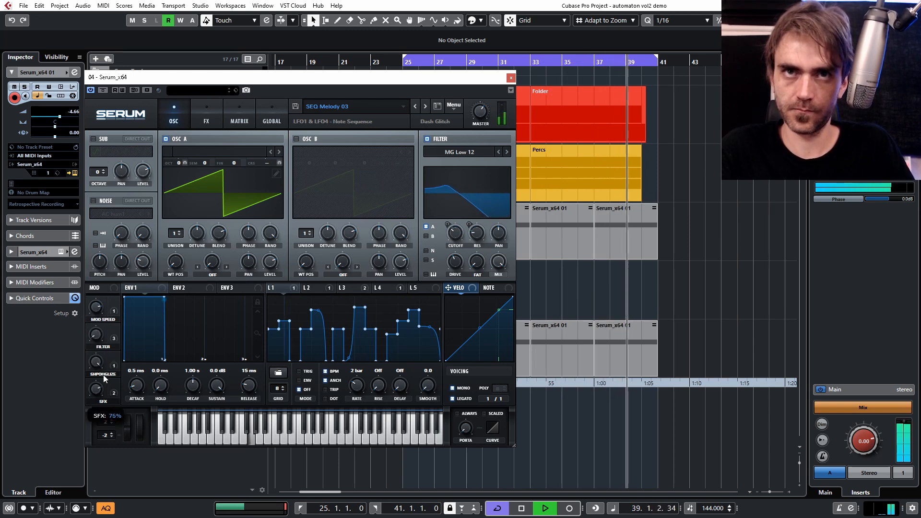
{"action": "mouse_move", "coordinate": [96, 336]}
{"action": "left_mouse_down"}
{"action": "mouse_move", "coordinate": [103, 328]}
{"action": "mouse_move", "coordinate": [95, 361]}
{"action": "mouse_move", "coordinate": [105, 323]}
{"action": "left_mouse_up"}
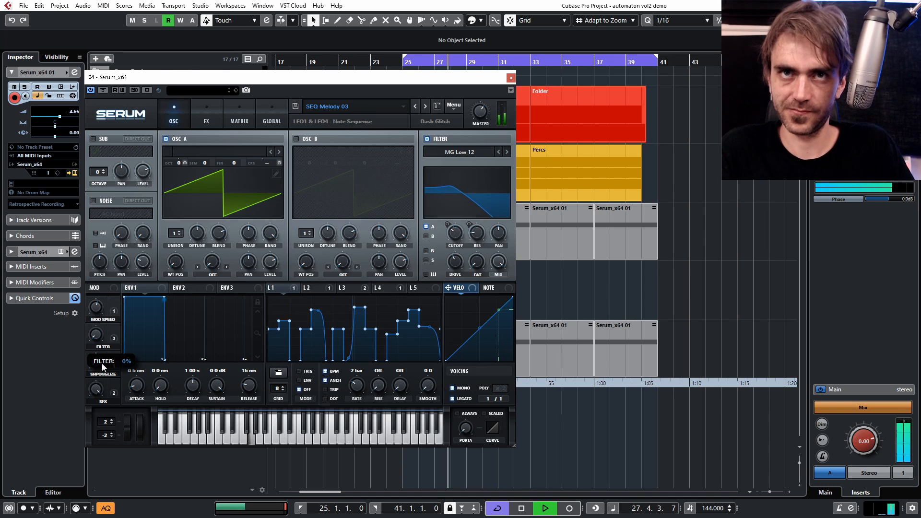
- Tweak the SFX and Shponglize macros of SEQ Melody 03 and raise its Filter macro to 84%
{"action": "left_click_drag", "start_coordinate": [97, 386], "coordinate": [95, 433]}
{"action": "left_click_drag", "start_coordinate": [96, 362], "coordinate": [132, 243]}
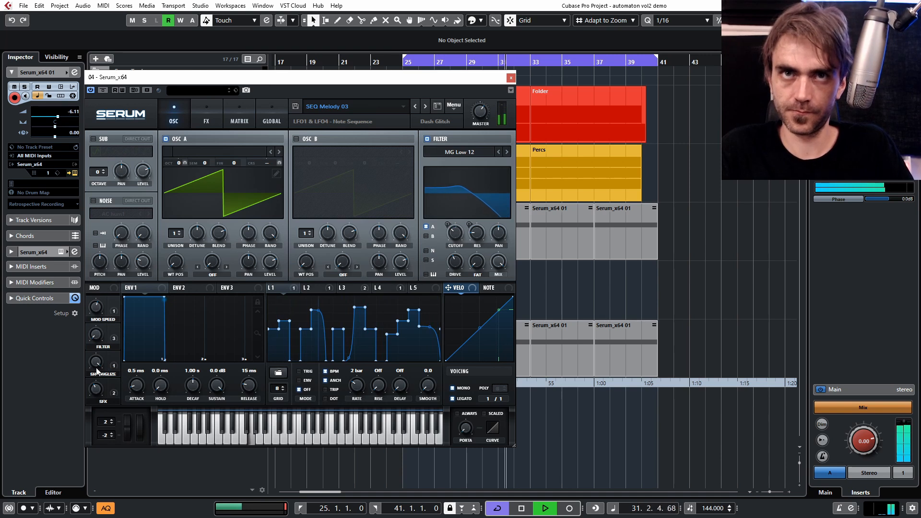
{"action": "double_click", "coordinate": [96, 333]}
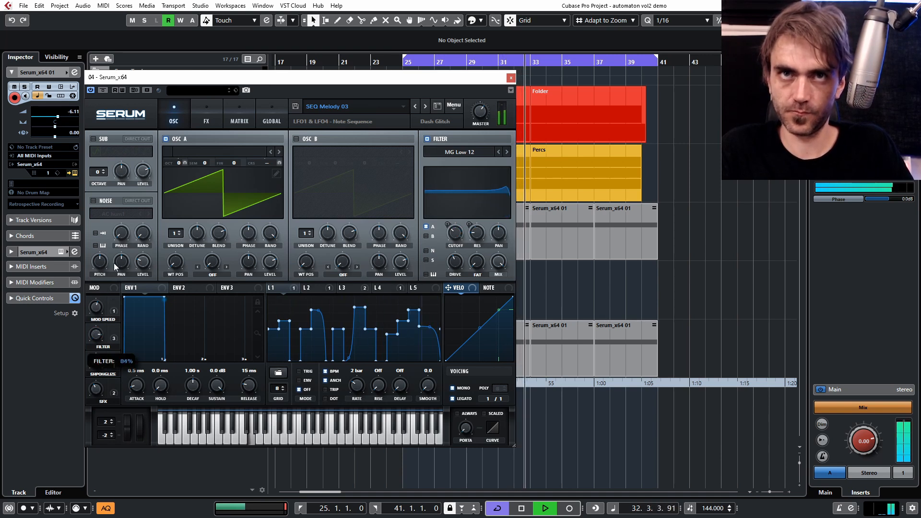
- Switch to the SEQ Melody 04 preset and set the Serum track's volume to -4.01
{"action": "left_click", "coordinate": [424, 106]}
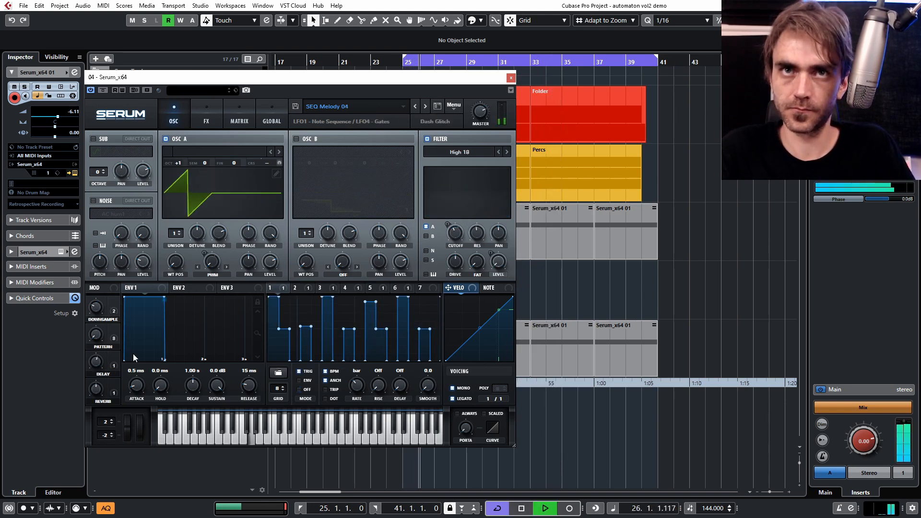
{"action": "left_click_drag", "start_coordinate": [58, 112], "coordinate": [60, 110]}
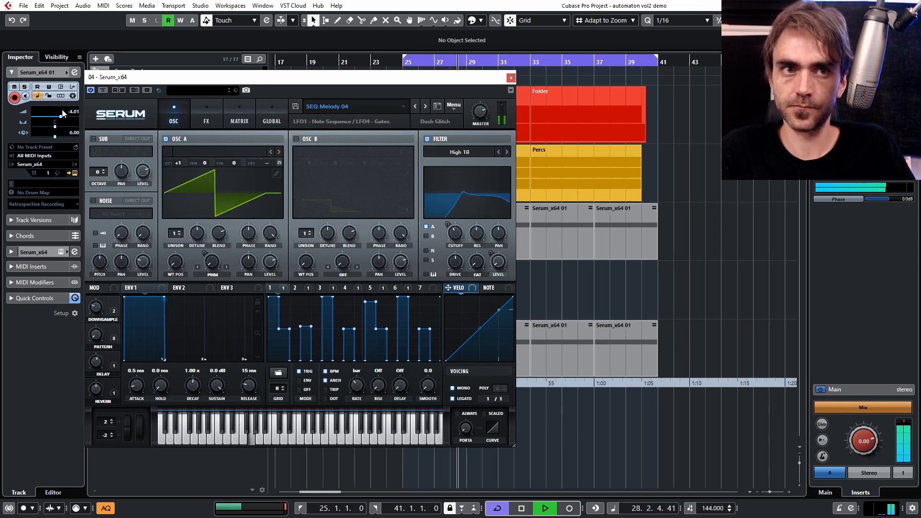
- Step through SEQ Melody 05 and 06 to SEQ Melody 07, and tweak its Filter and Speed macros, bringing Speed to 45%
{"action": "left_click", "coordinate": [425, 107]}
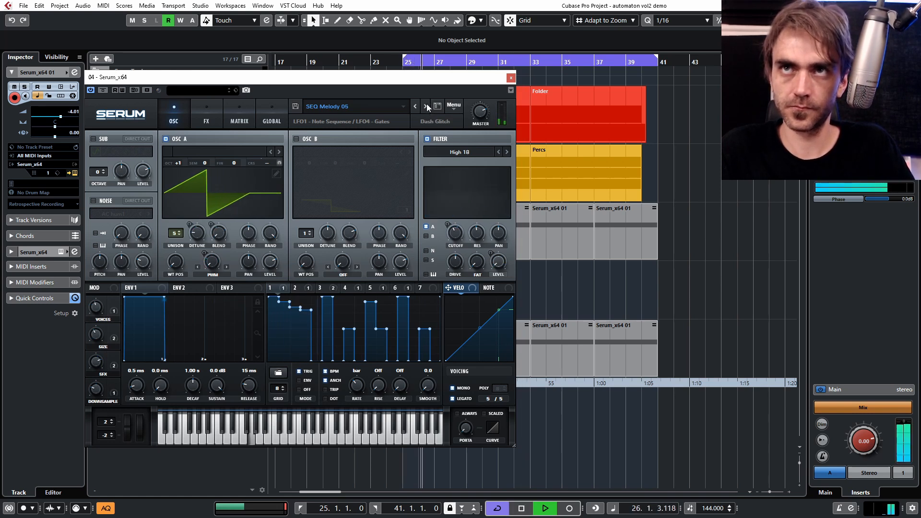
{"action": "left_click", "coordinate": [426, 104]}
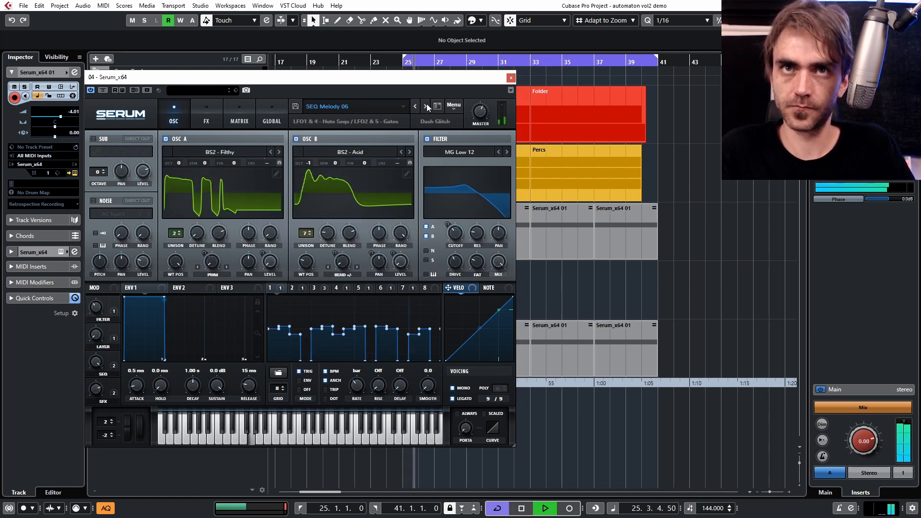
{"action": "left_click", "coordinate": [427, 103]}
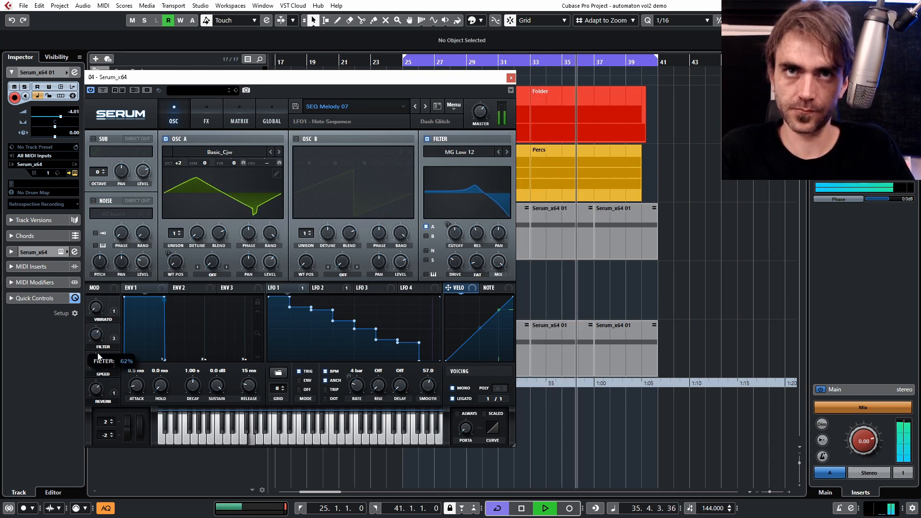
{"action": "left_click_drag", "start_coordinate": [98, 368], "coordinate": [99, 332]}
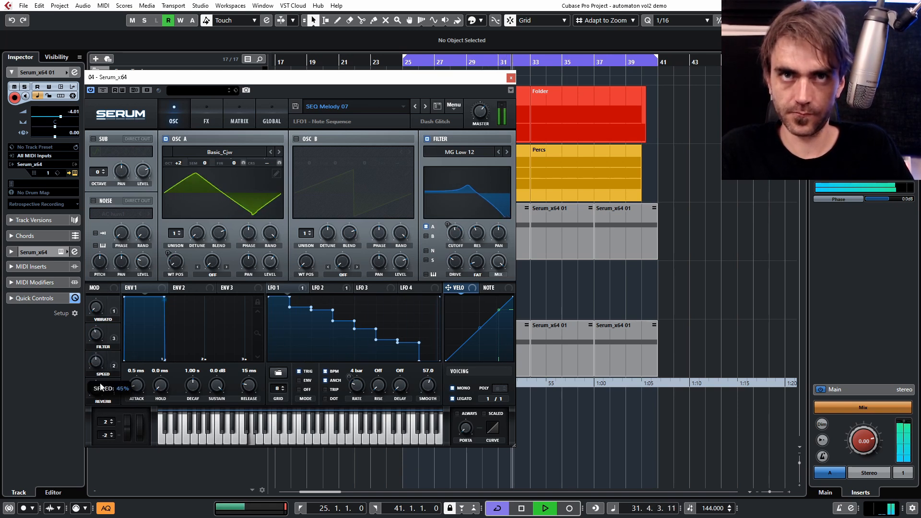
- Switch to SEQ Melody 08, restarting playback, and raise its Filter macro to 81%
{"action": "left_click", "coordinate": [425, 106]}
{"action": "key", "text": "space"}
{"action": "key", "text": "space"}
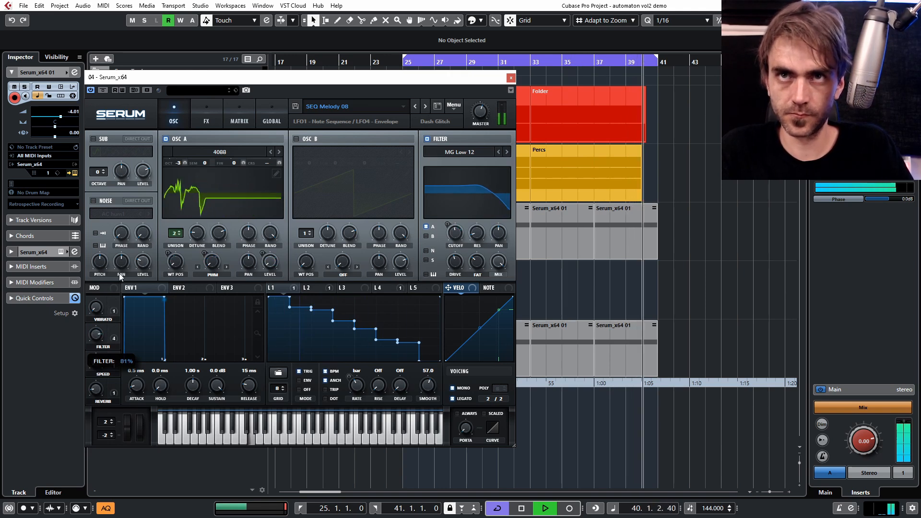
- Load the Glitch Automaton 2 shape Melody 1 into LFO 1, set its rate to 2 bar and restart playback
{"action": "left_click", "coordinate": [278, 373]}
{"action": "mouse_move", "coordinate": [379, 397]}
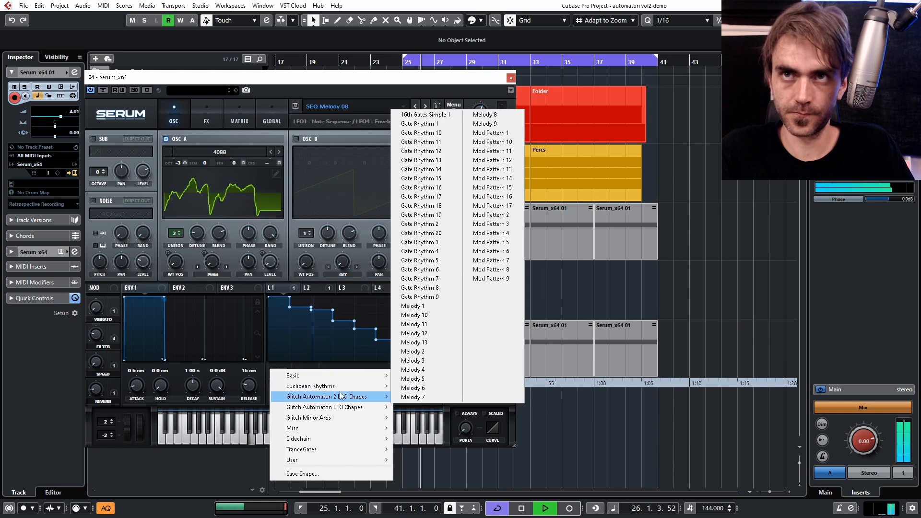
{"action": "left_click", "coordinate": [448, 310]}
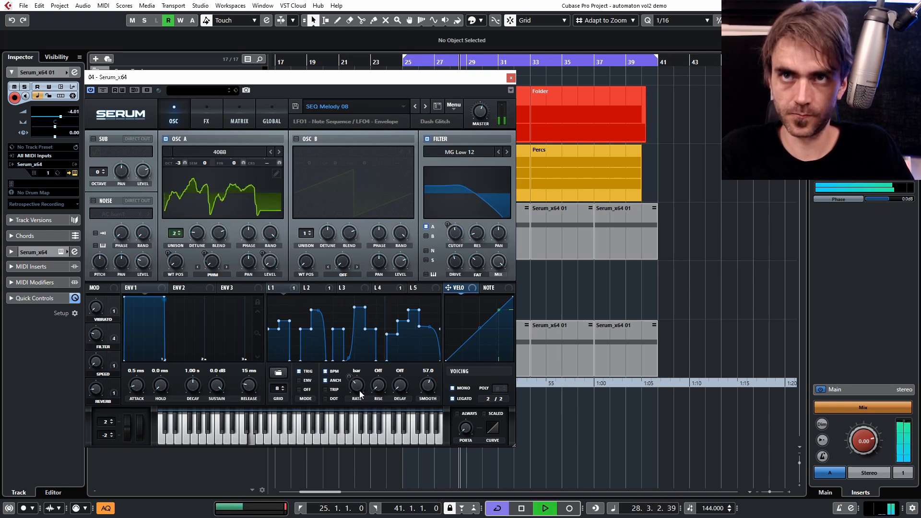
{"action": "key", "text": "space"}
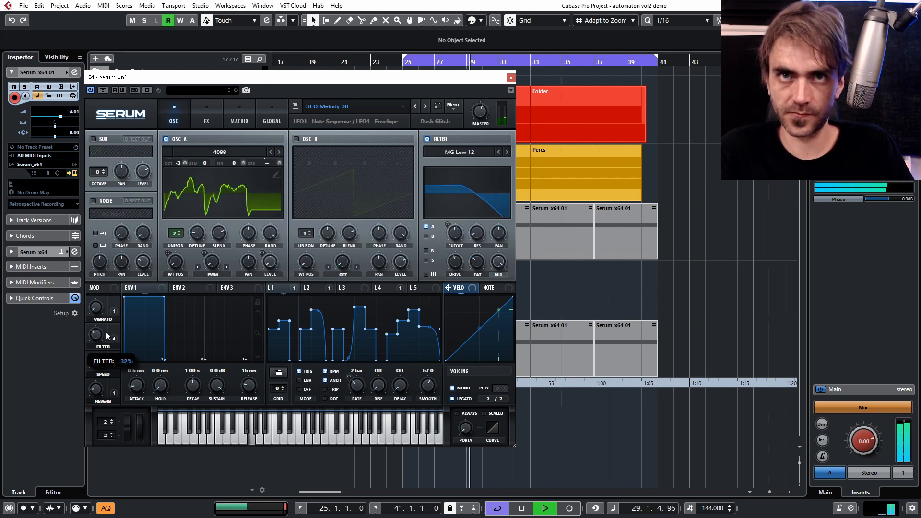
- Tweak the Filter and Reverb macros of SEQ Melody 08 while the loop plays
{"action": "left_click_drag", "start_coordinate": [106, 336], "coordinate": [106, 336]}
{"action": "left_click_drag", "start_coordinate": [93, 389], "coordinate": [106, 372]}
{"action": "mouse_move", "coordinate": [98, 338]}
{"action": "left_mouse_down"}
{"action": "mouse_move", "coordinate": [114, 288]}
{"action": "mouse_move", "coordinate": [109, 343]}
{"action": "left_mouse_up"}
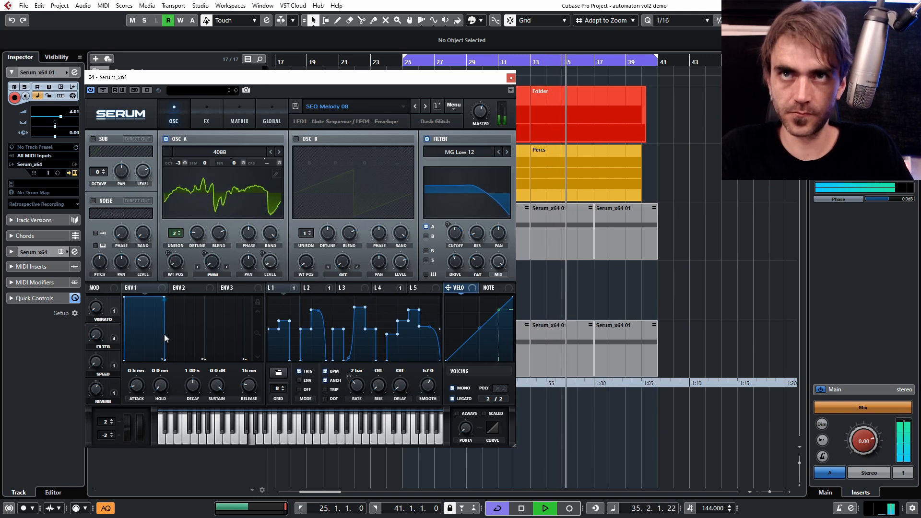
- Switch to SEQ Melody 09, set the track volume to -1.55 and raise the Reverb macro to 89%
{"action": "left_click", "coordinate": [425, 106]}
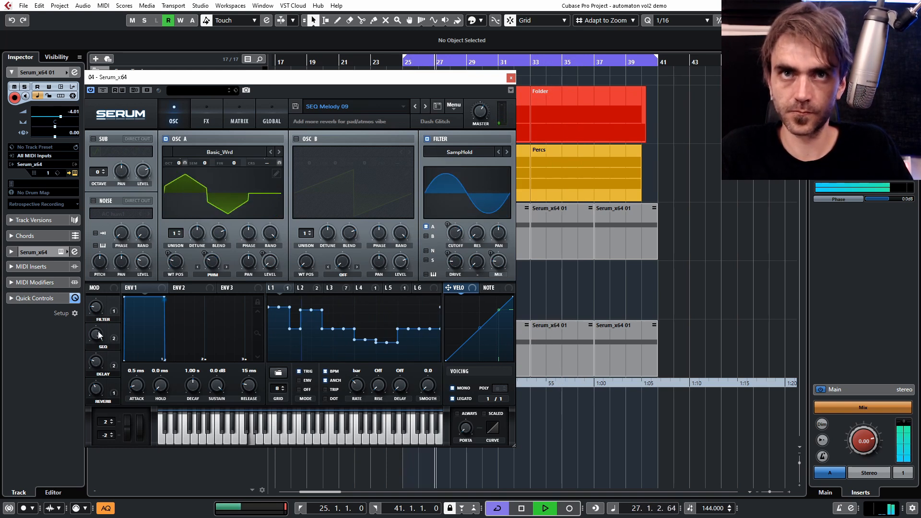
{"action": "left_click_drag", "start_coordinate": [98, 391], "coordinate": [108, 371]}
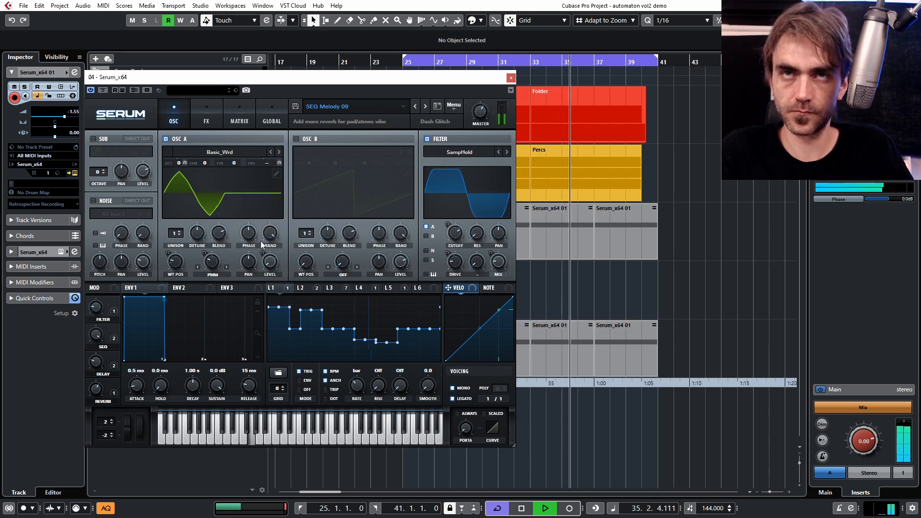
{"action": "left_click_drag", "start_coordinate": [98, 396], "coordinate": [105, 390]}
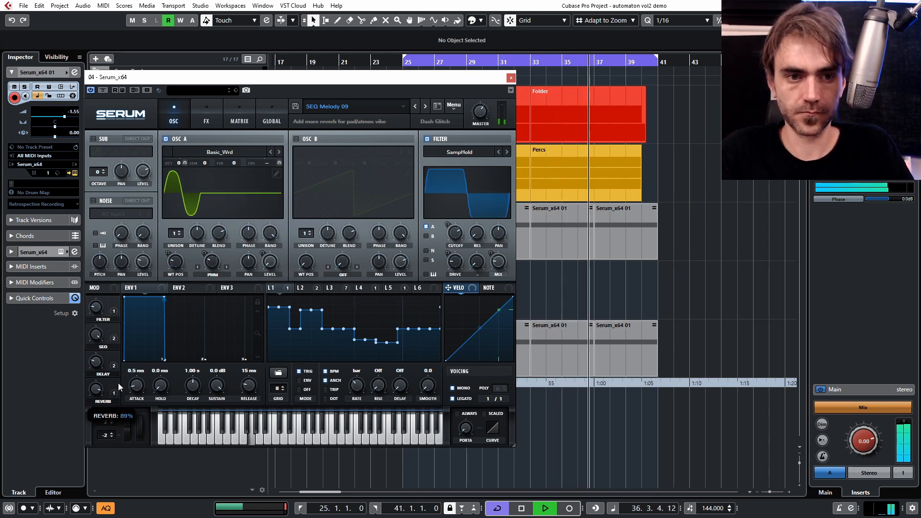
- Switch to SEQ Melody 10 and show the shapes of LFO 2, LFO 3 and LFO 4 in turn
{"action": "left_click", "coordinate": [426, 106]}
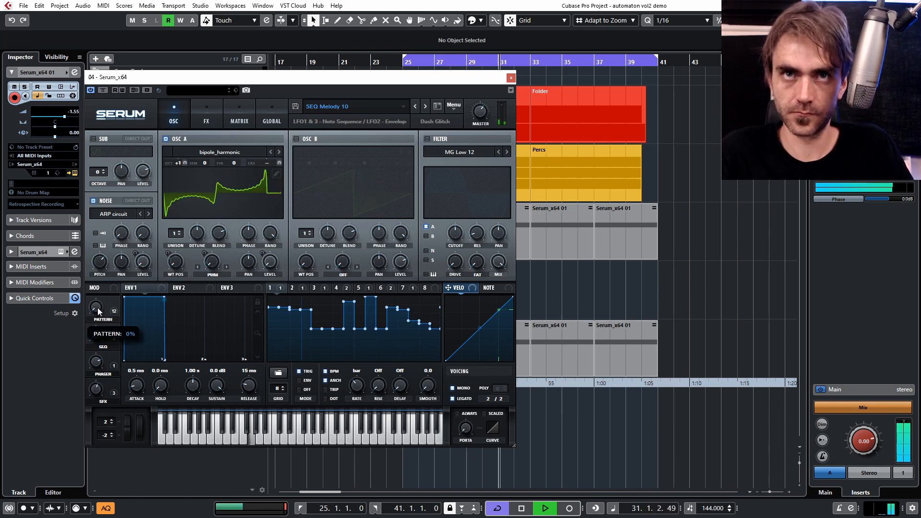
{"action": "left_click", "coordinate": [299, 290]}
{"action": "left_click", "coordinate": [313, 288]}
{"action": "left_click", "coordinate": [344, 289]}
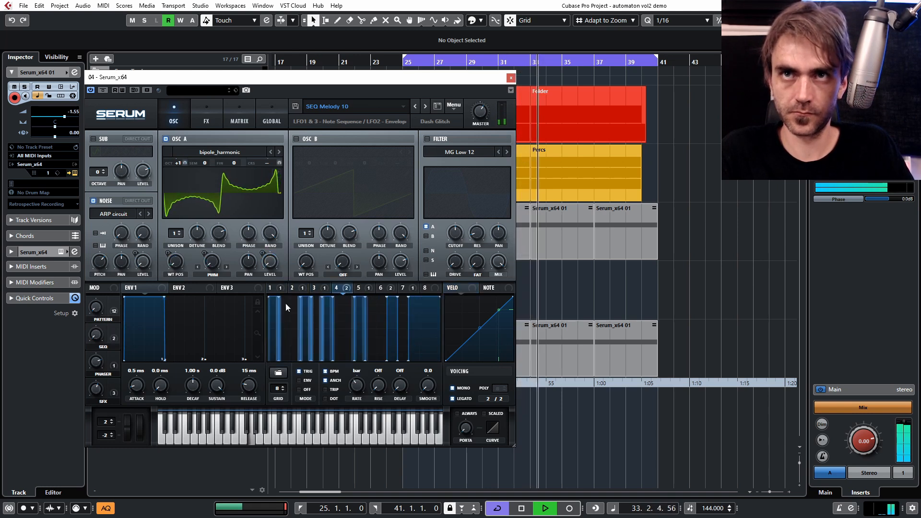
- Sweep the Pattern macro of SEQ Melody 10 up to 100%
{"action": "mouse_move", "coordinate": [95, 316]}
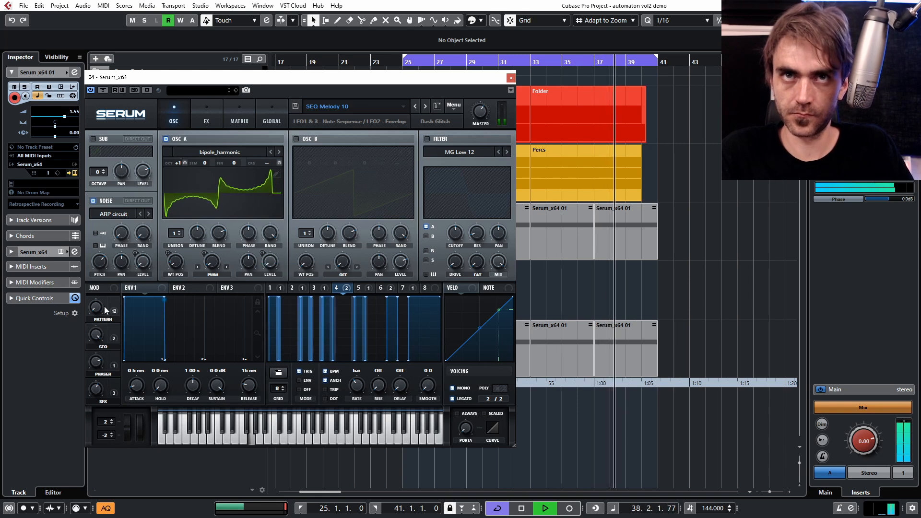
{"action": "left_click_drag", "start_coordinate": [105, 306], "coordinate": [112, 234]}
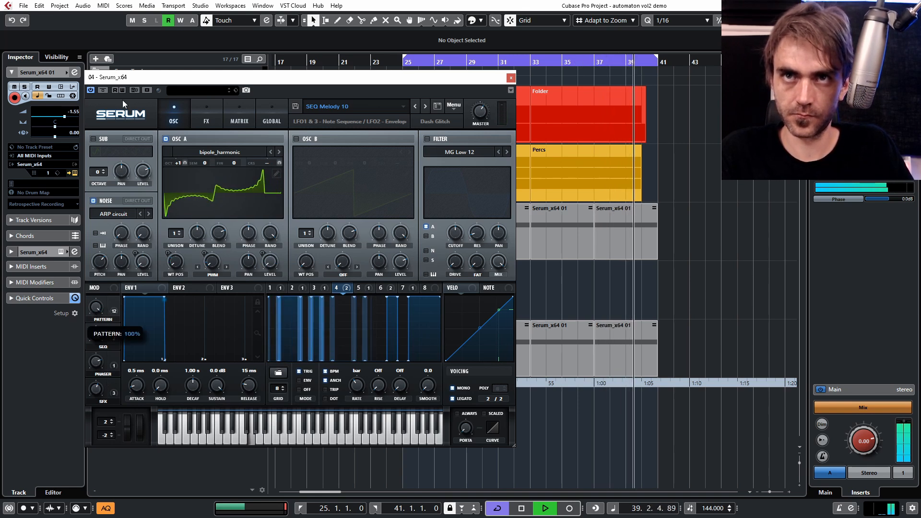
{"action": "mouse_move", "coordinate": [98, 397]}
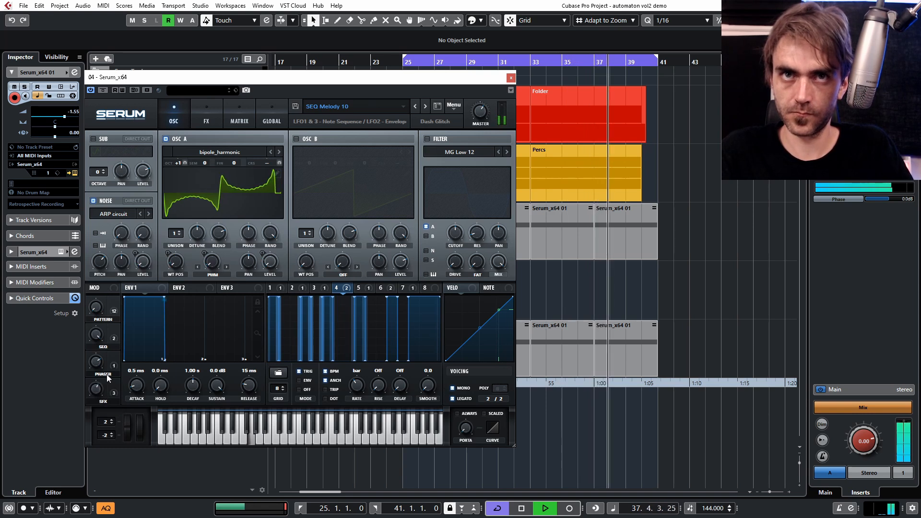
- Switch to the SEQ New Old-School preset and lower the track volume to -5.74
{"action": "left_click", "coordinate": [425, 106]}
{"action": "left_click", "coordinate": [425, 106]}
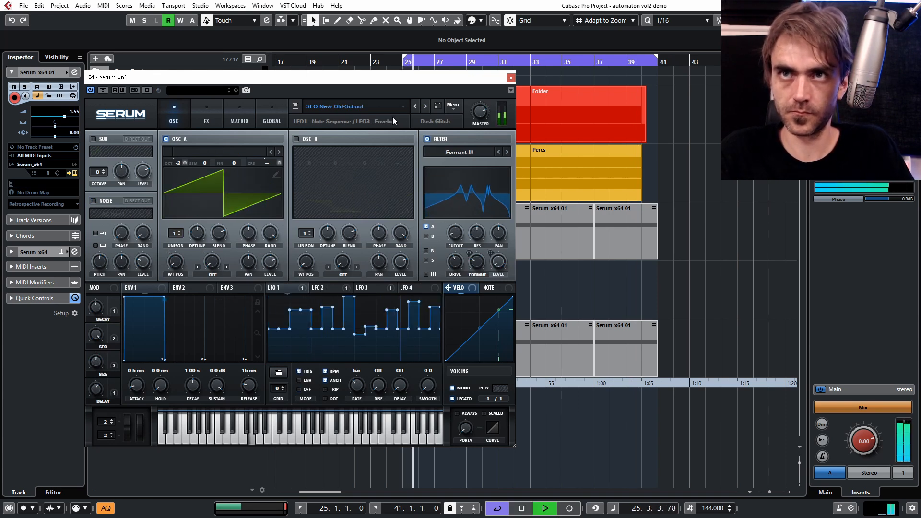
{"action": "scroll", "coordinate": [65, 114], "scroll_direction": "down", "scroll_amount": 2}
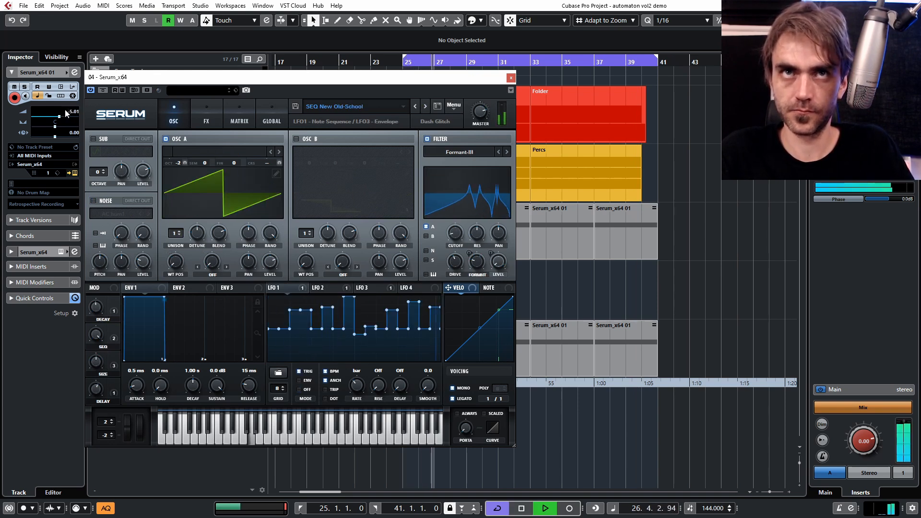
- Close the Serum window and mute the lowest Serum track's clips from bar 25 to bar 41
{"action": "left_click", "coordinate": [511, 78]}
{"action": "scroll", "coordinate": [506, 226], "scroll_direction": "left", "scroll_amount": 5}
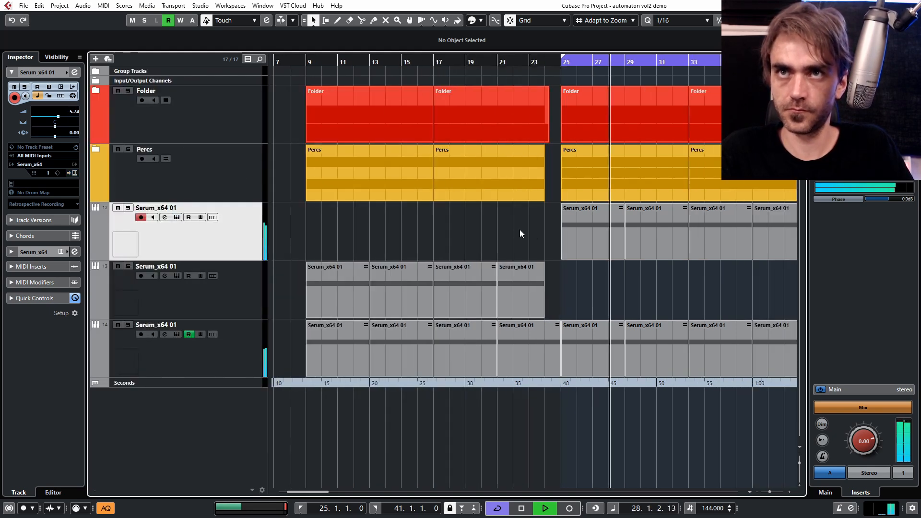
{"action": "scroll", "coordinate": [565, 286], "scroll_direction": "right", "scroll_amount": 3}
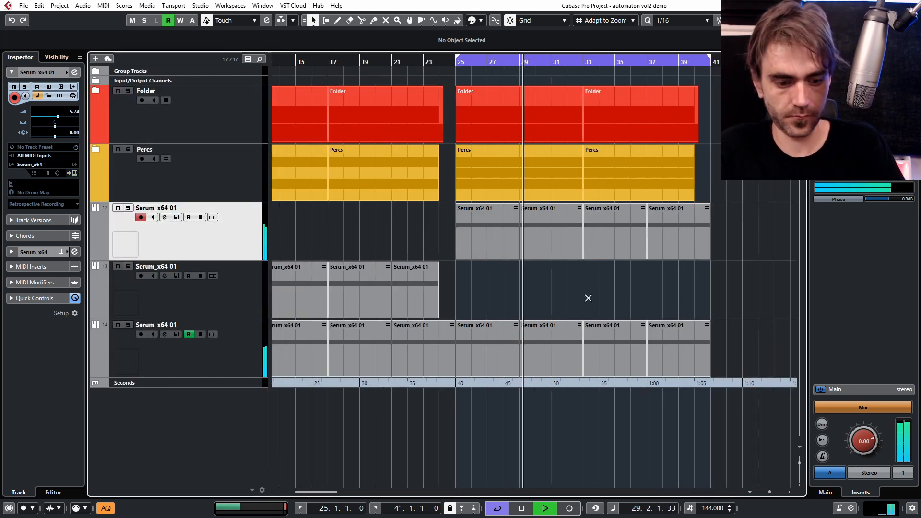
{"action": "key", "text": "7"}
{"action": "left_click_drag", "start_coordinate": [595, 338], "coordinate": [513, 341]}
{"action": "left_click", "coordinate": [520, 341]}
{"action": "key", "text": "1"}
- Copy the upper Serum track's clip at bar 25 to bar 21 on the same track
{"action": "left_click", "coordinate": [506, 252]}
{"action": "left_click", "coordinate": [502, 267]}
{"action": "left_click_drag", "start_coordinate": [493, 237], "coordinate": [427, 238]}
{"action": "key", "text": "1"}
{"action": "key", "text": "1"}
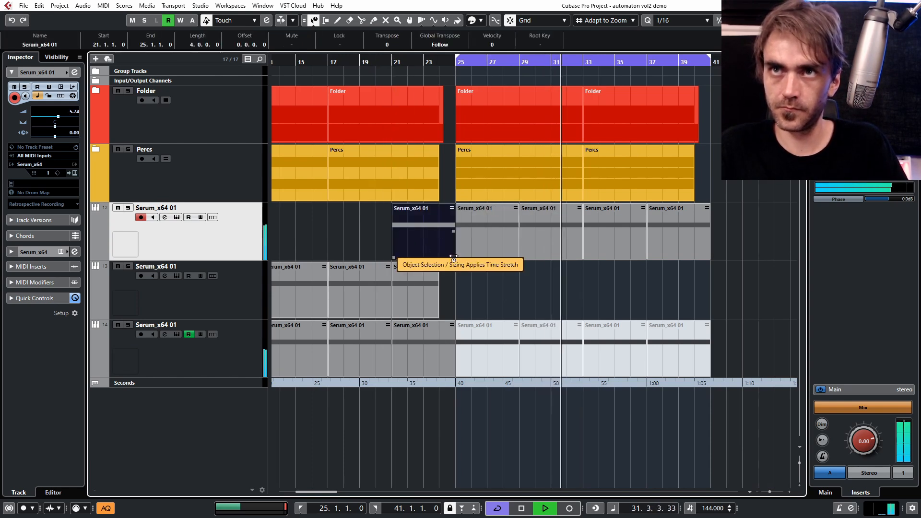
- Trim the copied clip's start to bar 24, restart playback from about bar 21 and clear the selection
{"action": "key", "text": "1"}
{"action": "left_click_drag", "start_coordinate": [400, 246], "coordinate": [453, 239]}
{"action": "left_click_drag", "start_coordinate": [401, 62], "coordinate": [382, 74]}
{"action": "scroll", "coordinate": [474, 301], "scroll_direction": "down", "scroll_amount": 3}
{"action": "scroll", "coordinate": [475, 295], "scroll_direction": "right", "scroll_amount": 2}
{"action": "left_click", "coordinate": [456, 301]}
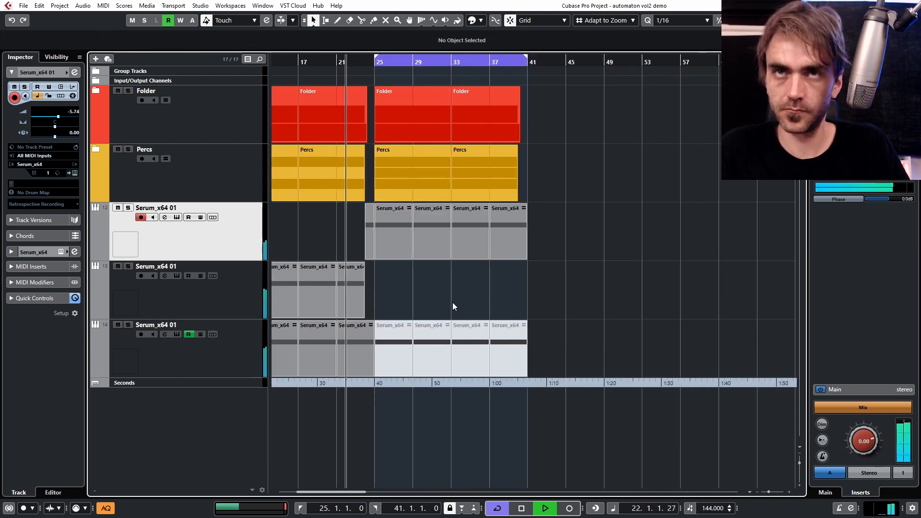
- Shorten the lowest Serum track's clip at bar 21 so it ends at bar 24, using normal sizing
{"action": "scroll", "coordinate": [453, 302], "scroll_direction": "left", "scroll_amount": 2}
{"action": "scroll", "coordinate": [633, 327], "scroll_direction": "up", "scroll_amount": 2}
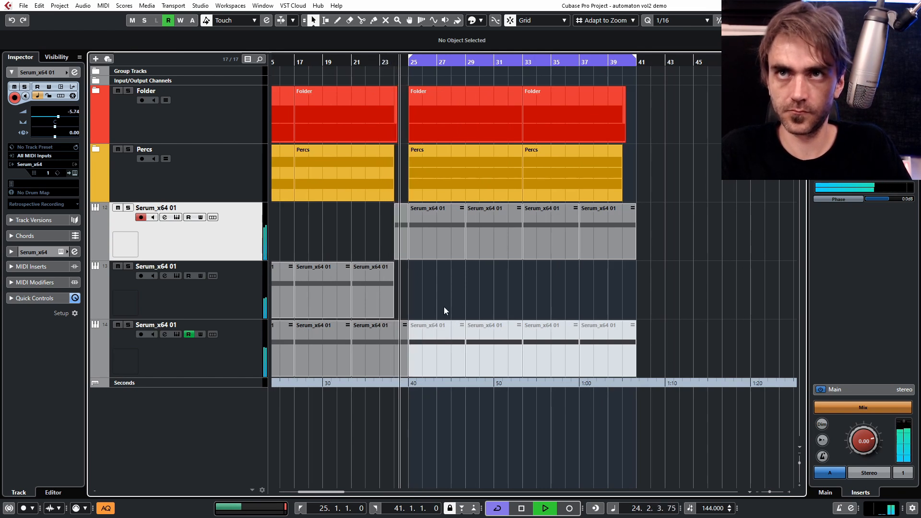
{"action": "key", "text": "1"}
{"action": "key", "text": "1"}
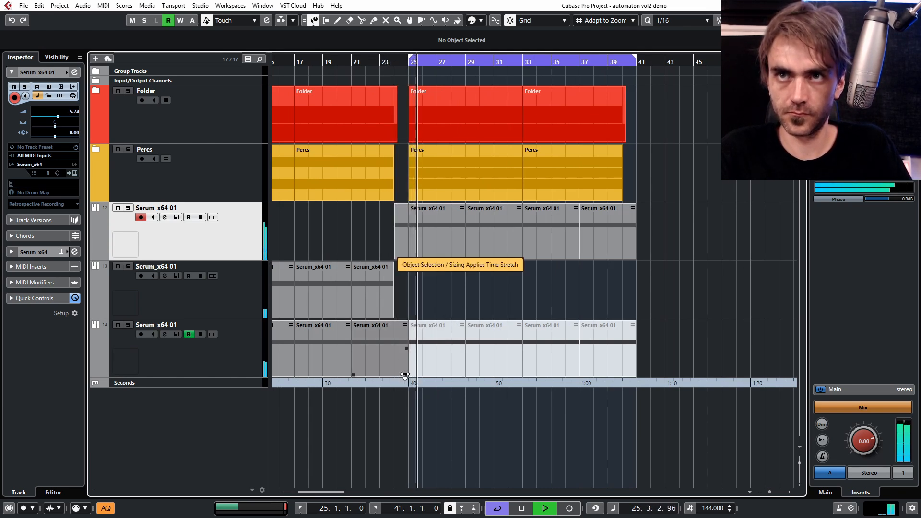
{"action": "left_click_drag", "start_coordinate": [402, 376], "coordinate": [391, 377]}
{"action": "key", "text": "1"}
{"action": "scroll", "coordinate": [441, 288], "scroll_direction": "down", "scroll_amount": 2}
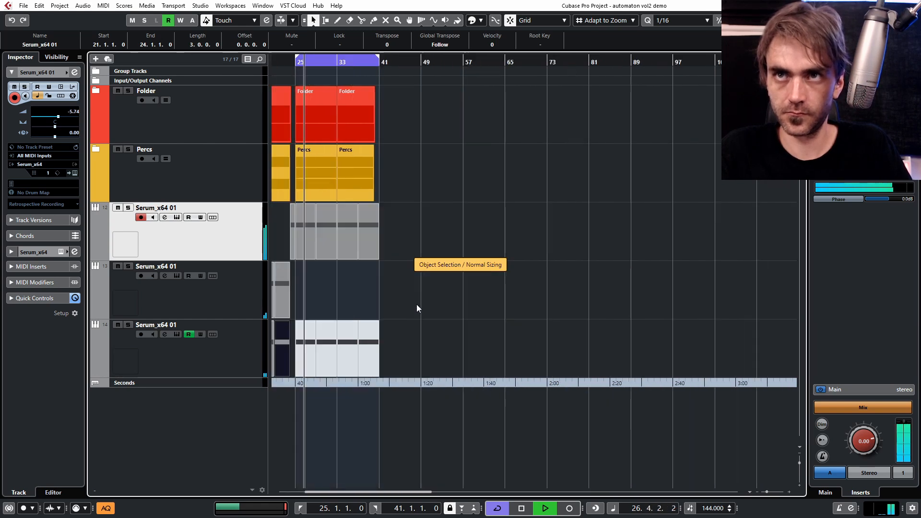
{"action": "scroll", "coordinate": [548, 300], "scroll_direction": "left", "scroll_amount": 4}
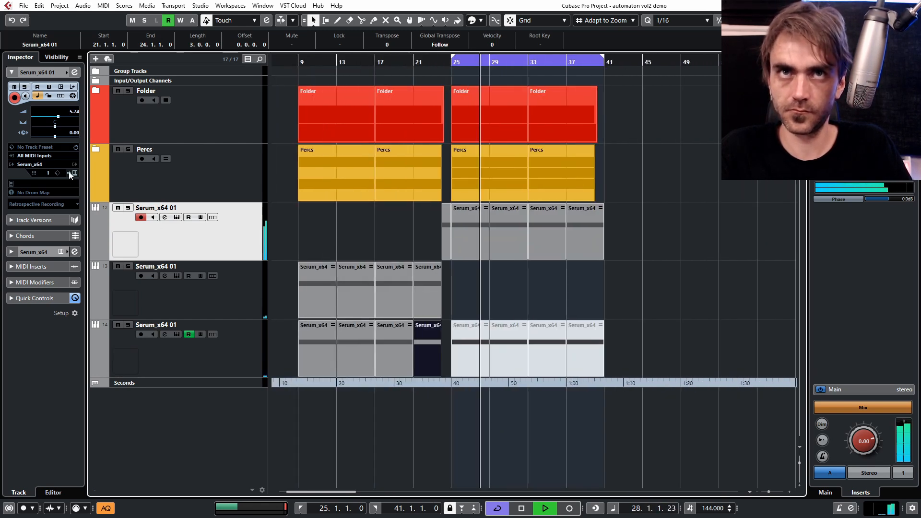
- Reopen the upper track's Serum and record automation of the Decay macro over the loop from bar 25 to 41
{"action": "left_click", "coordinate": [74, 173]}
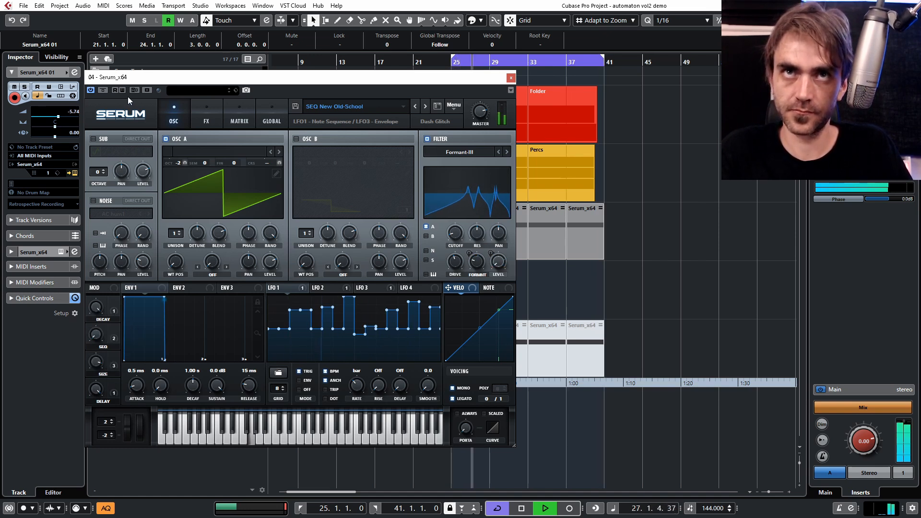
{"action": "left_click_drag", "start_coordinate": [98, 307], "coordinate": [107, 259]}
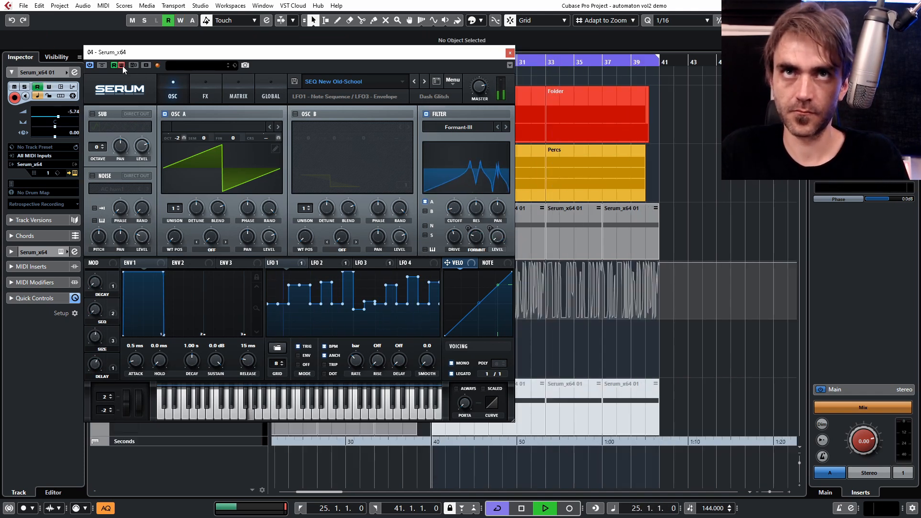
- Record automation of the SEQ macro by switching it between extremes, then turn off automation writing
{"action": "left_click_drag", "start_coordinate": [97, 314], "coordinate": [346, 320]}
{"action": "left_click_drag", "start_coordinate": [128, 319], "coordinate": [1, 320]}
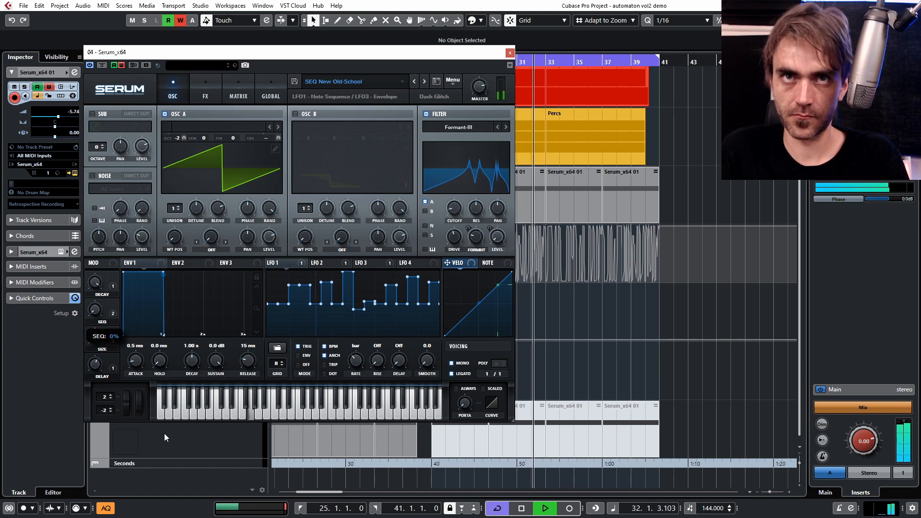
{"action": "left_click_drag", "start_coordinate": [279, 362], "coordinate": [65, 347]}
{"action": "left_click", "coordinate": [123, 64]}
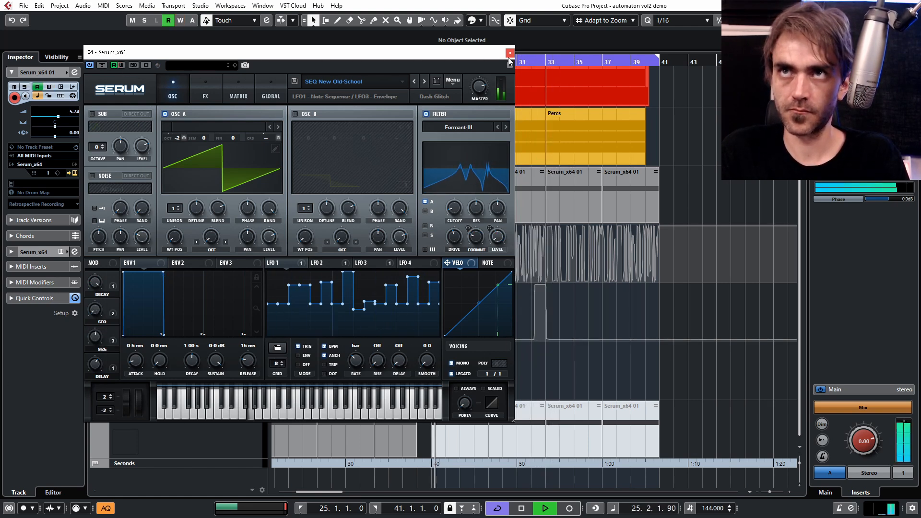
- Close Serum and replace the upper track's clips at bars 33 to 41 with duplicates of those at bars 25 to 33
{"action": "left_click", "coordinate": [509, 52]}
{"action": "key", "text": "Delete"}
{"action": "left_click_drag", "start_coordinate": [585, 209], "coordinate": [458, 211]}
{"action": "key", "text": "ctrl+d"}
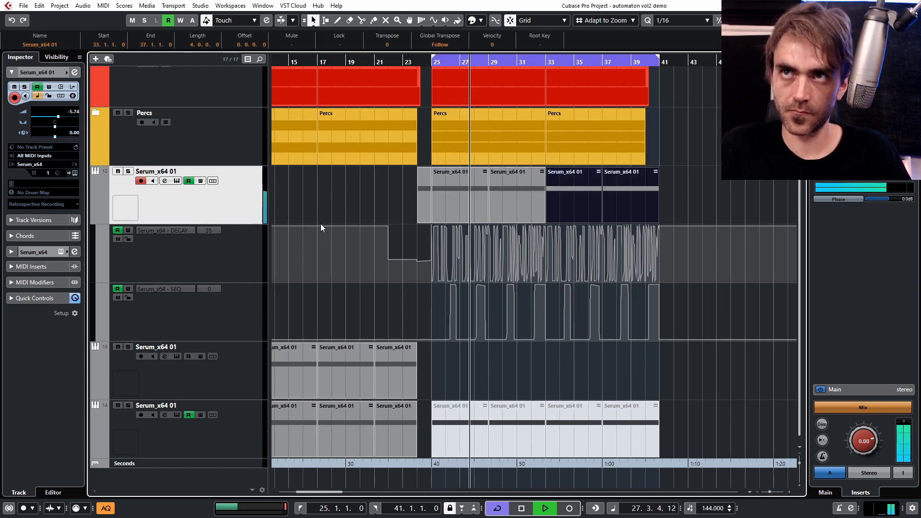
- Reopen Serum, raise the Delay macro of SEQ New Old-School, then close the window and clear the clip selection
{"action": "left_click", "coordinate": [75, 174]}
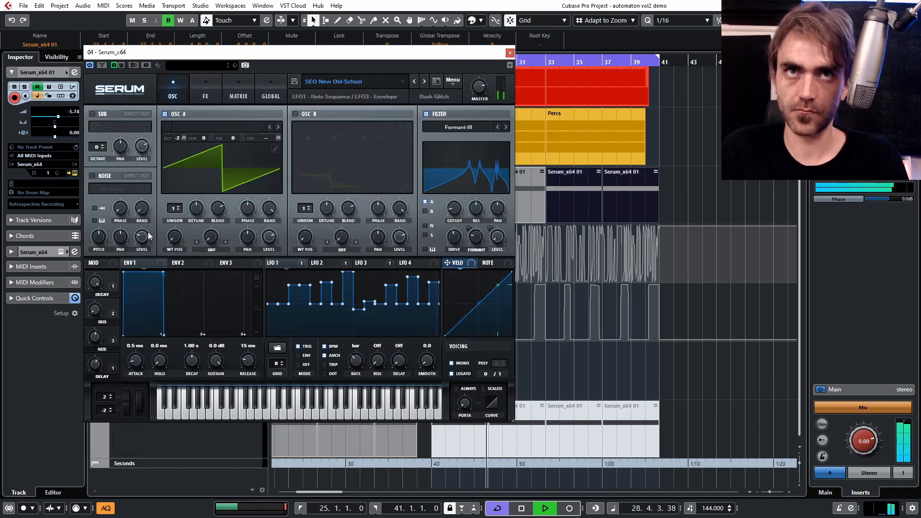
{"action": "mouse_move", "coordinate": [98, 364]}
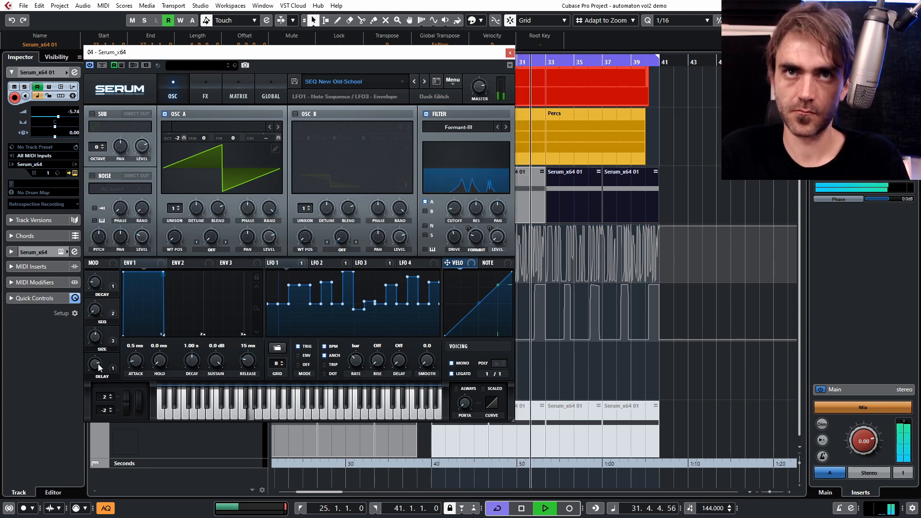
{"action": "left_click_drag", "start_coordinate": [98, 367], "coordinate": [116, 337]}
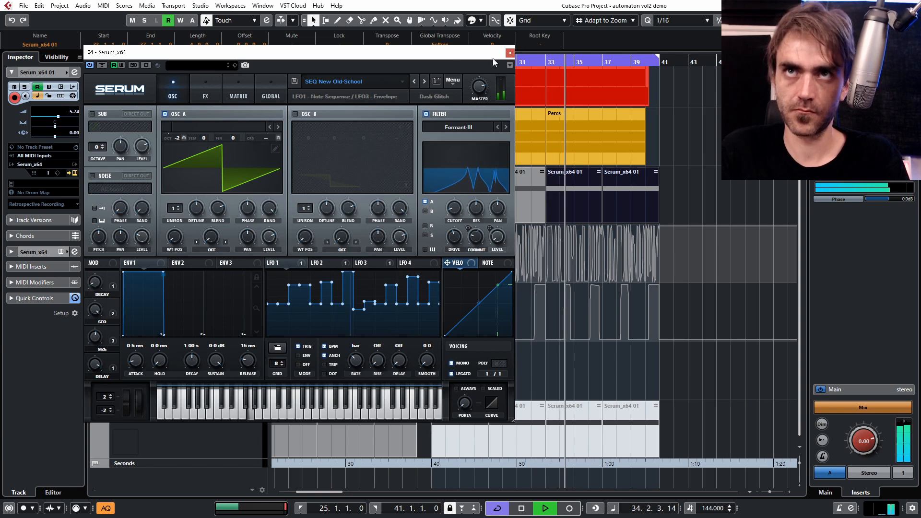
{"action": "left_click", "coordinate": [509, 53]}
{"action": "left_click", "coordinate": [695, 139]}
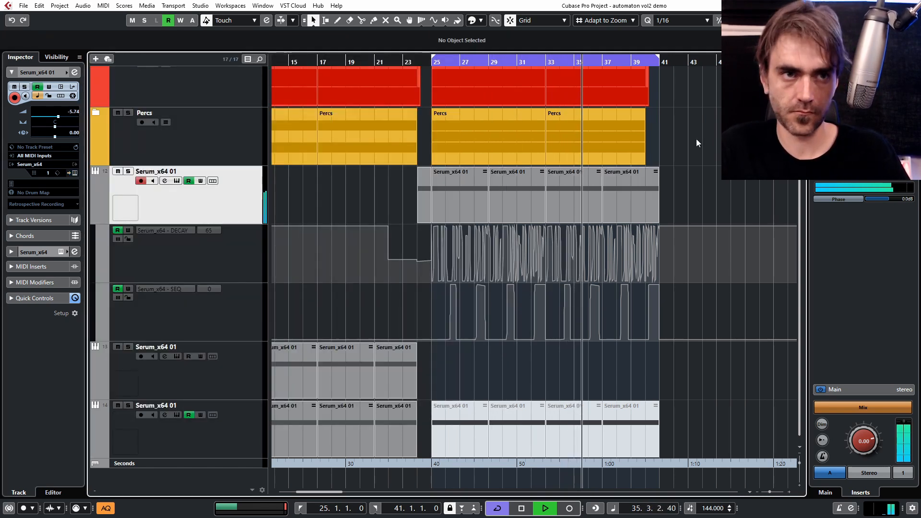